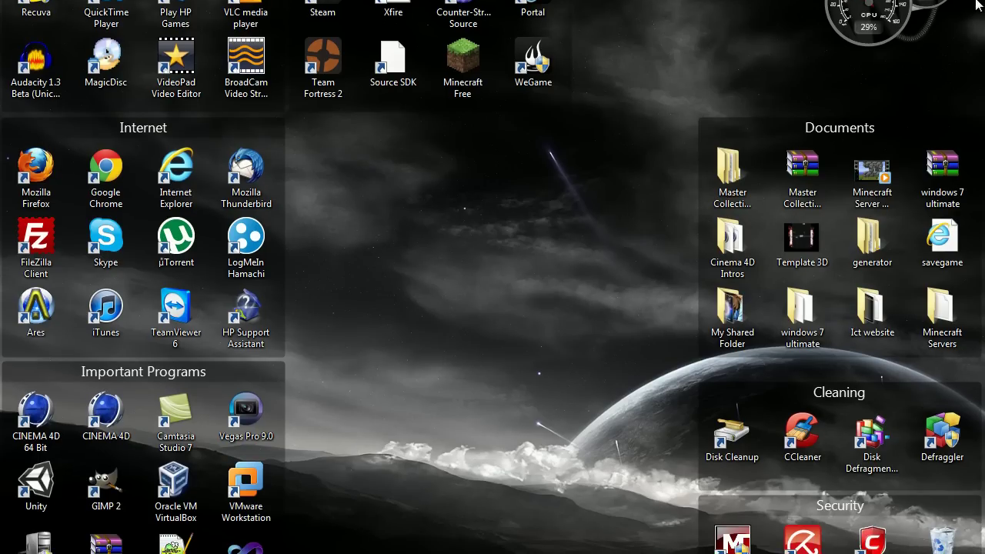
- Launch Unity from the desktop
drag(974, 1, 973, 52)
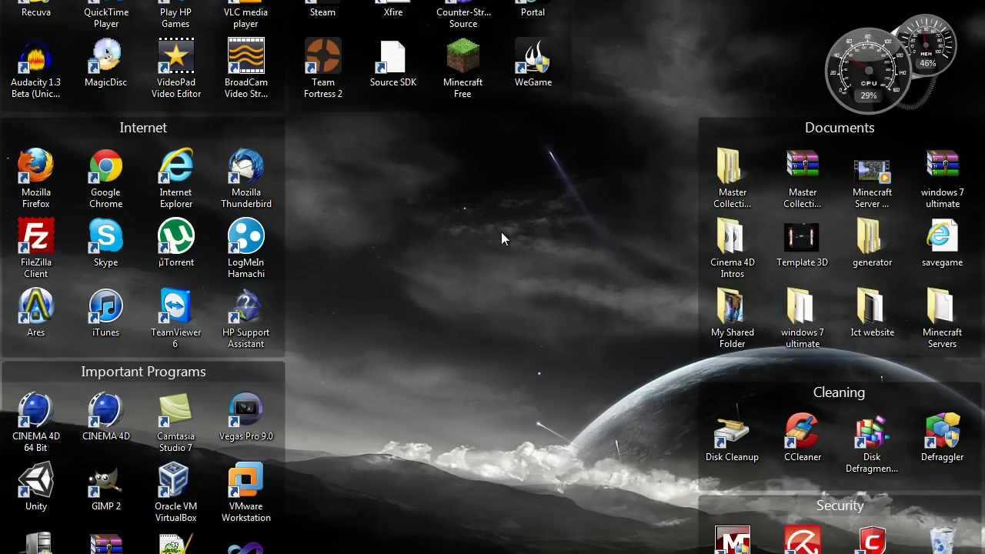
drag(520, 140, 666, 343)
double_click(36, 485)
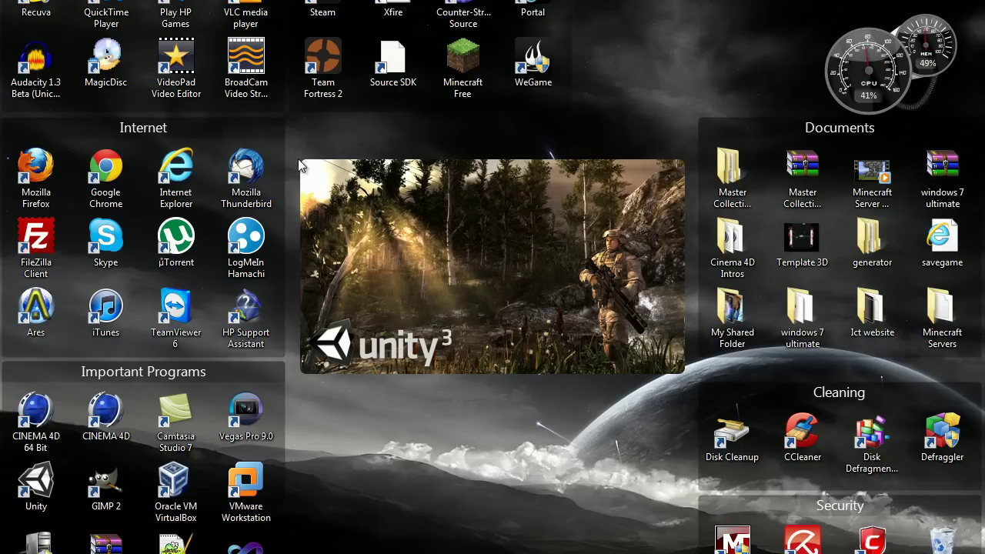
drag(296, 146, 690, 385)
- Go to the unity3d.com download page in the browser, request Unity 3.3 and dismiss the installer download
click(102, 552)
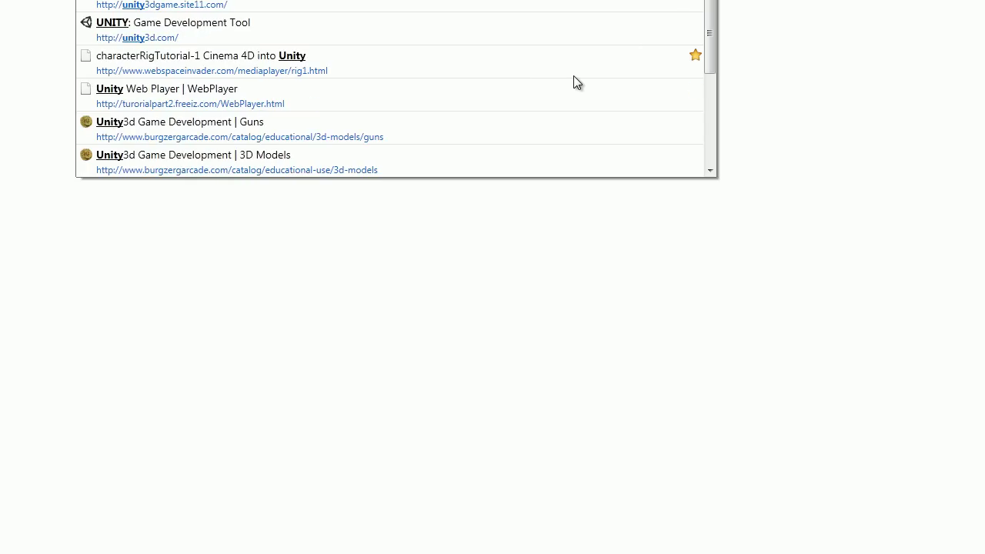
text(3d.c)
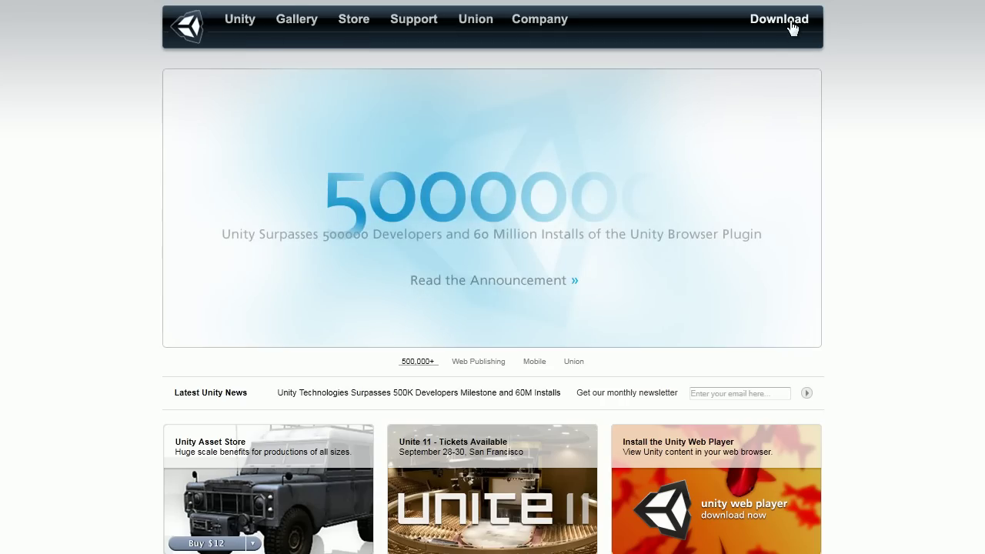
click(791, 23)
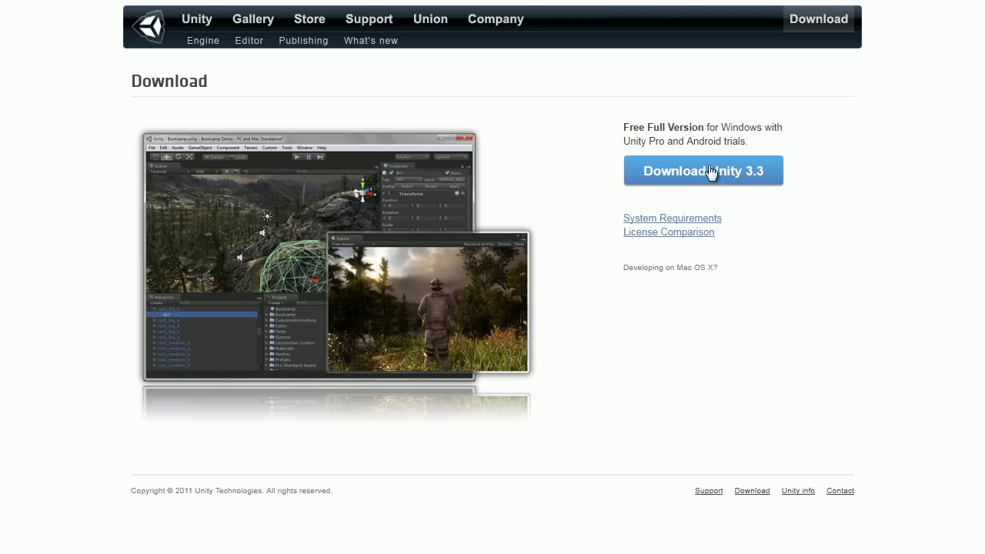
click(720, 180)
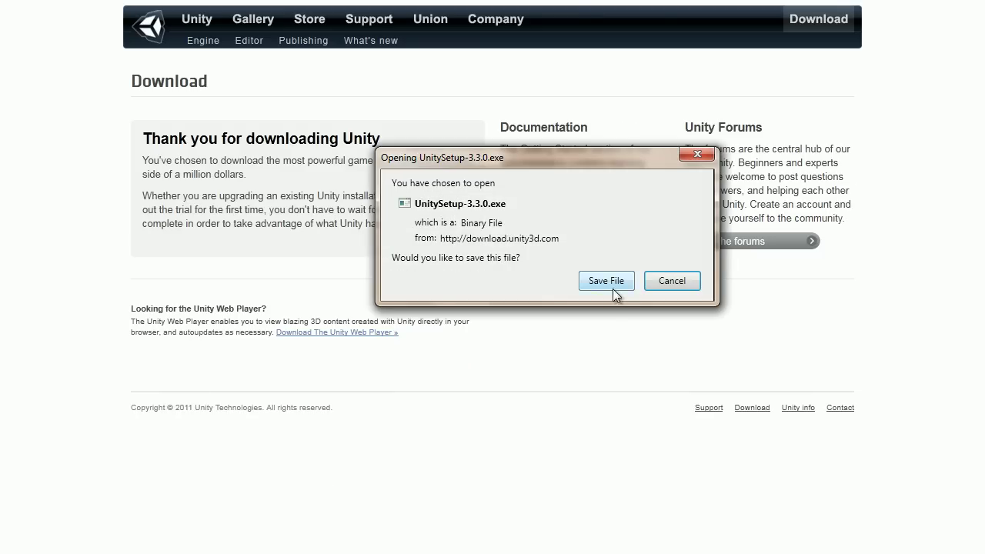
click(672, 281)
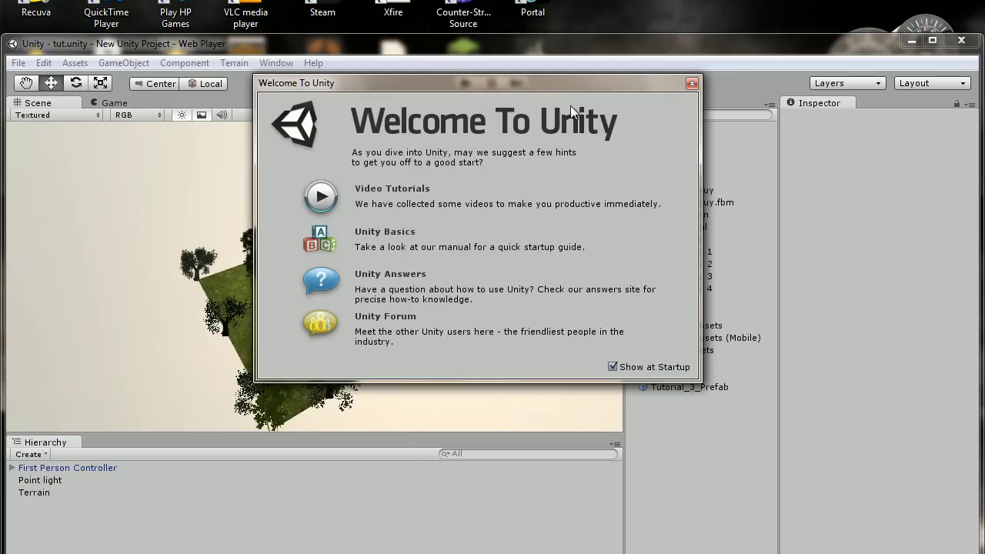
- Dismiss Unity's welcome window and create a new scene in the open project
click(693, 83)
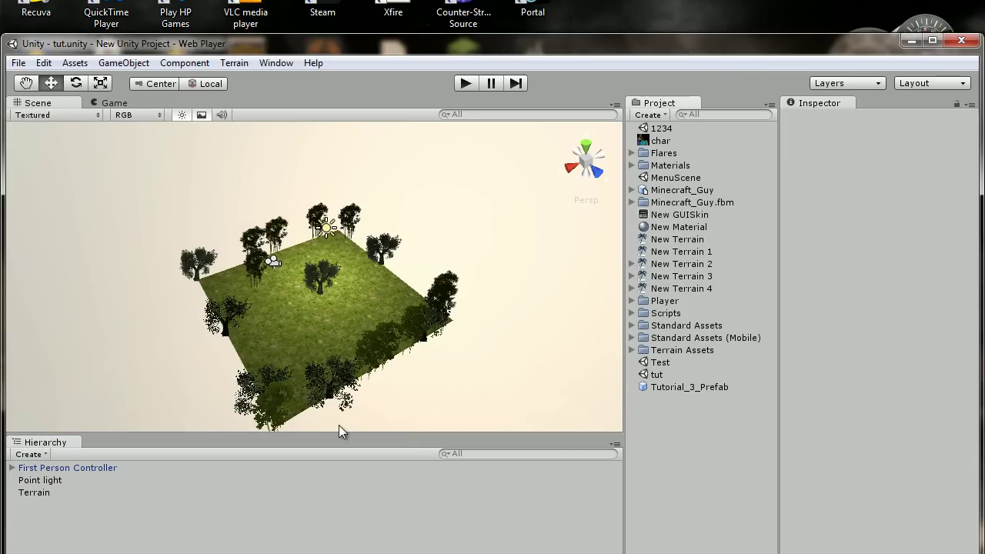
click(19, 63)
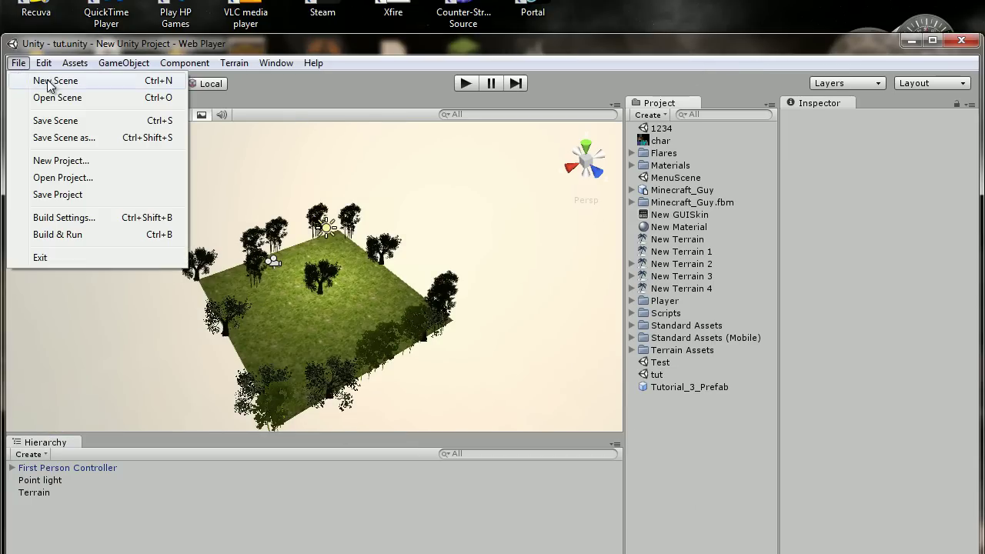
click(35, 80)
- Save the new scene as Multyplayer in the project's Assets folder
click(19, 62)
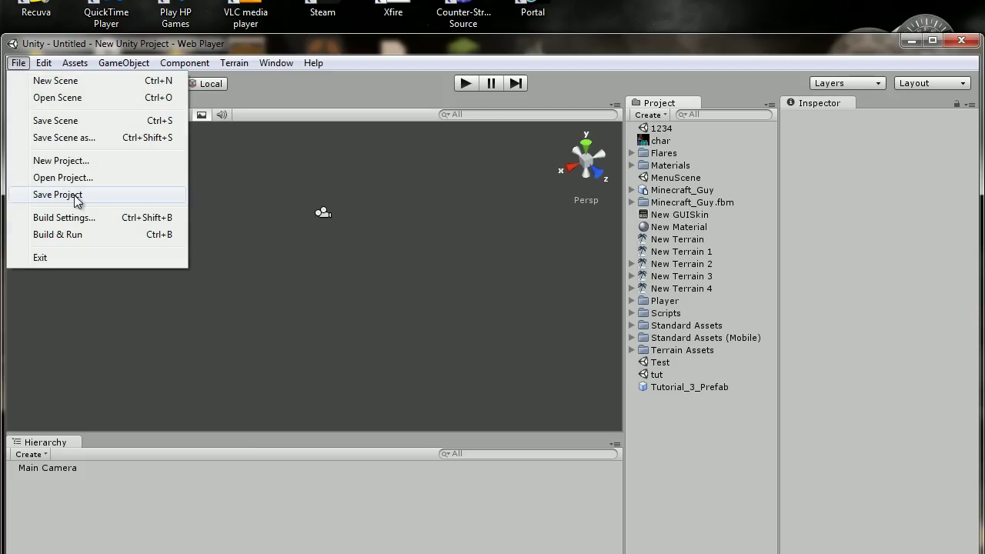
click(80, 123)
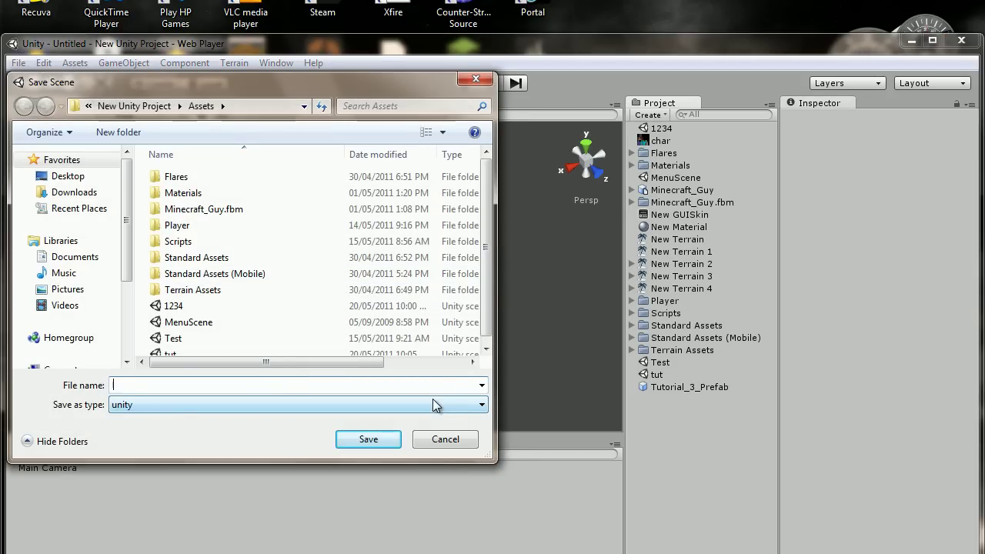
text(Multyplayer)
key(Return)
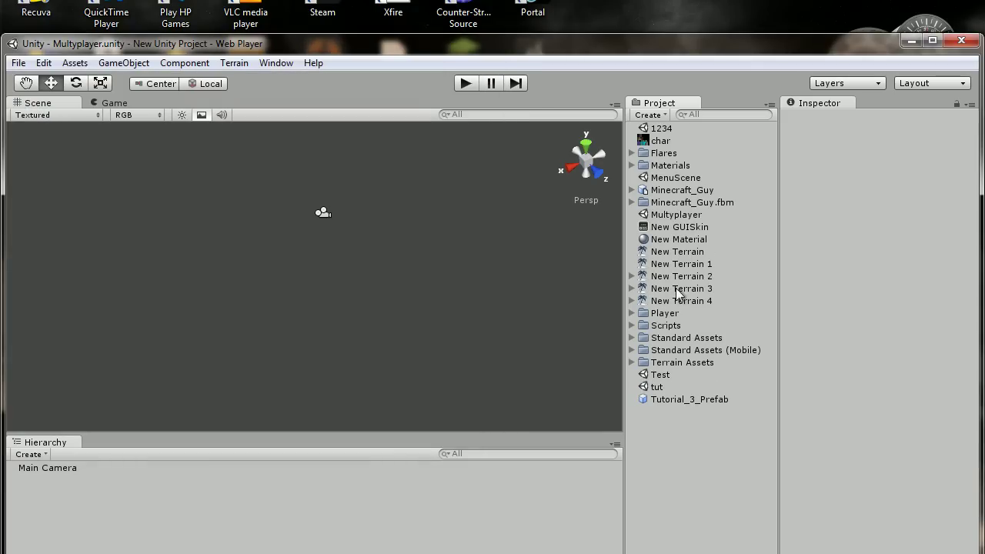
- Examine the files in the project's Scripts folder
click(632, 325)
scroll(674, 357, down, 3)
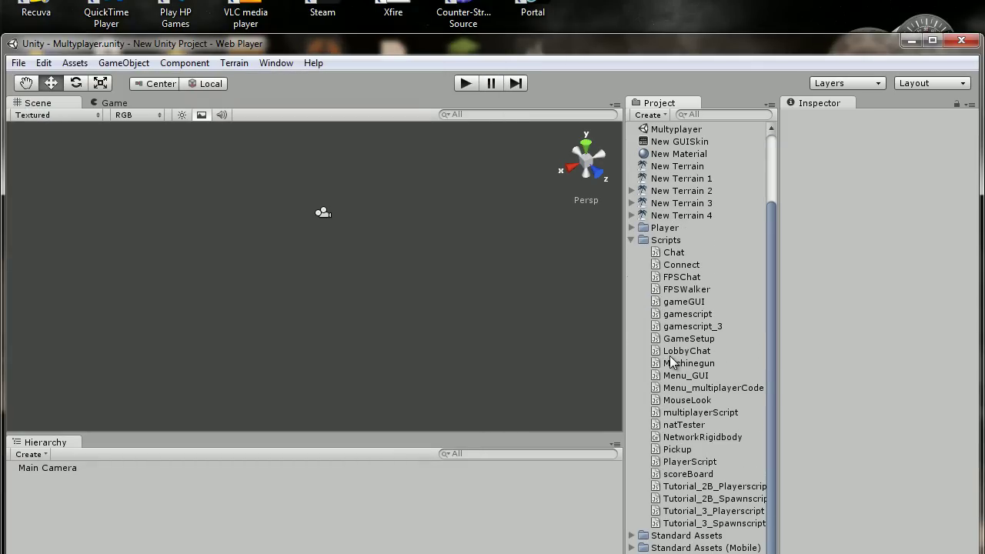
click(632, 241)
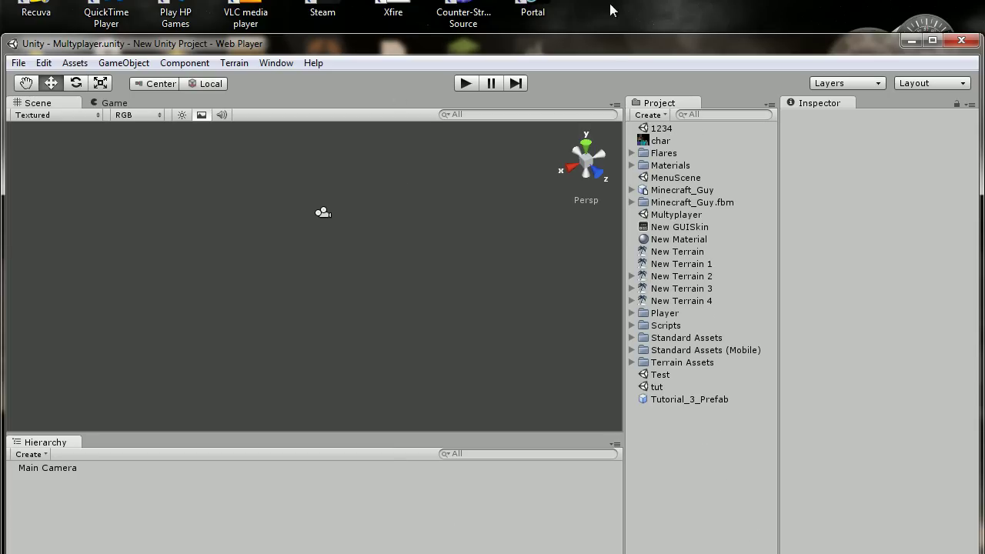
- Create a terrain in the Multyplayer scene
drag(613, 48, 615, 11)
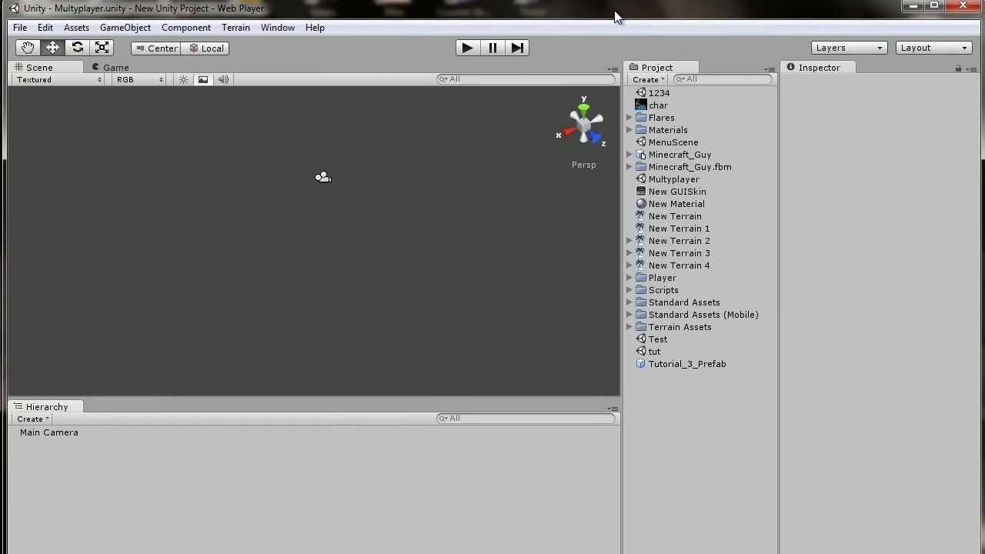
click(233, 27)
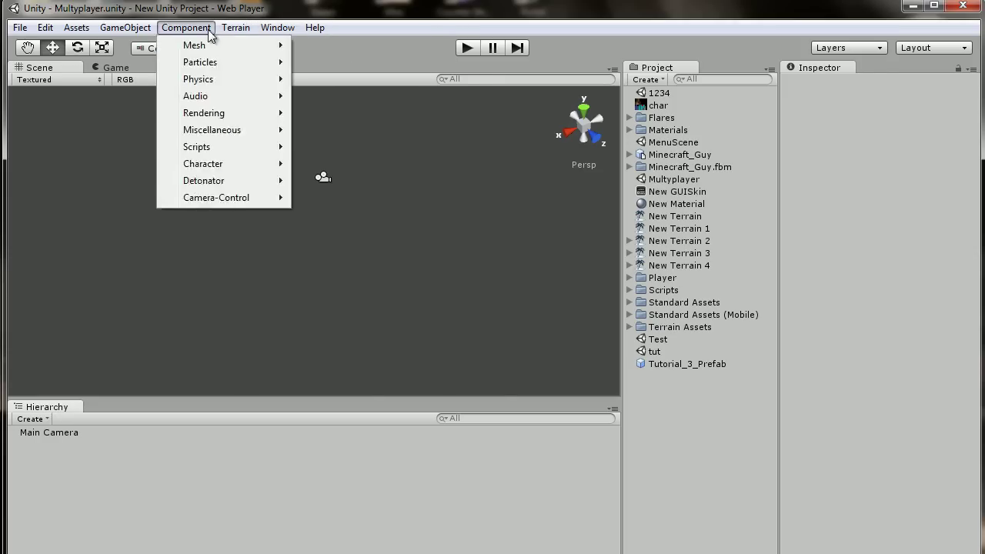
click(254, 46)
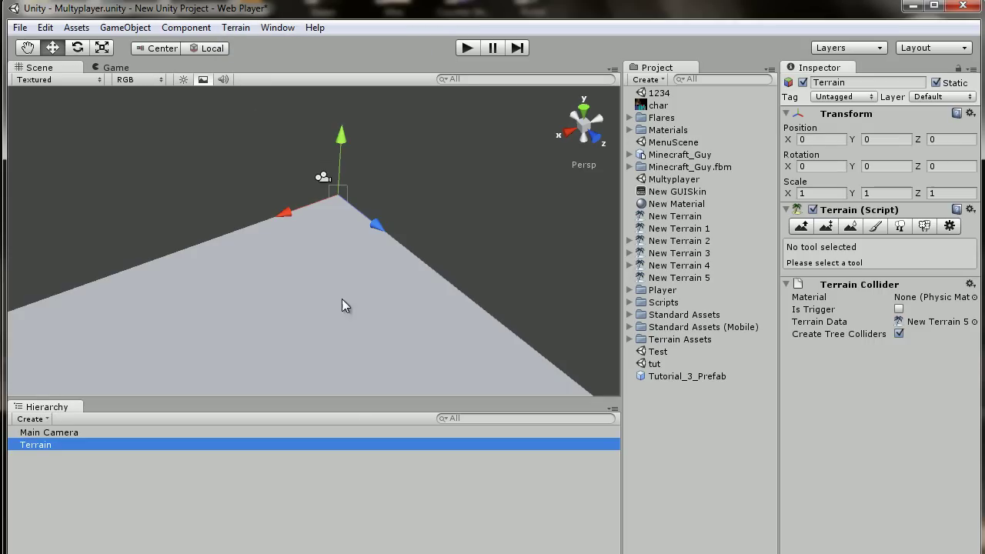
- Set the terrain's width and length to 50 each and apply the resolution
click(234, 29)
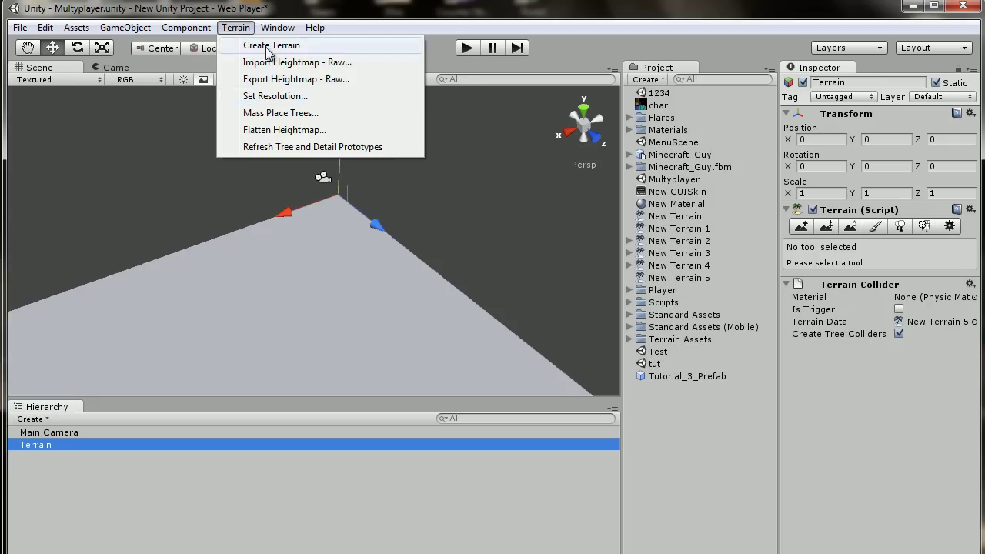
click(274, 96)
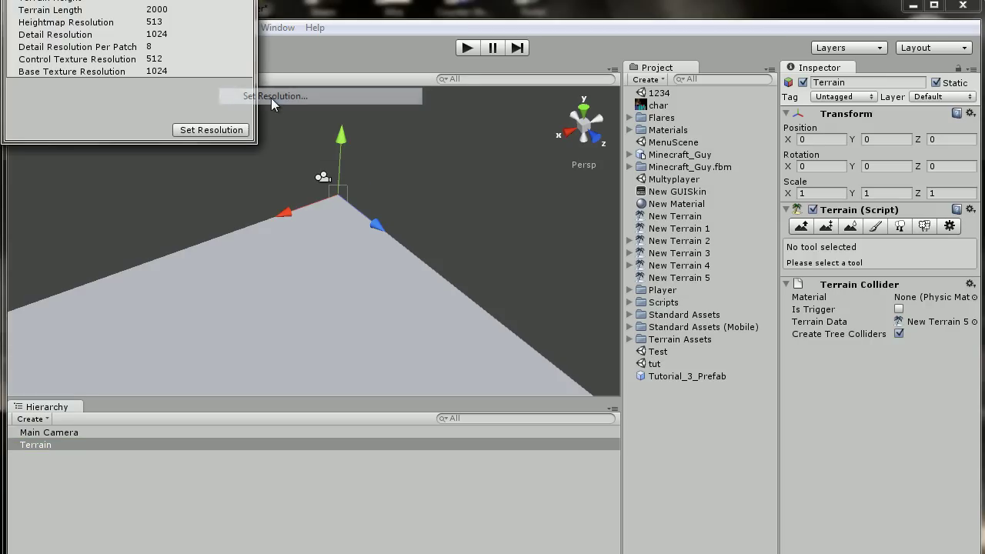
drag(189, 0, 192, 53)
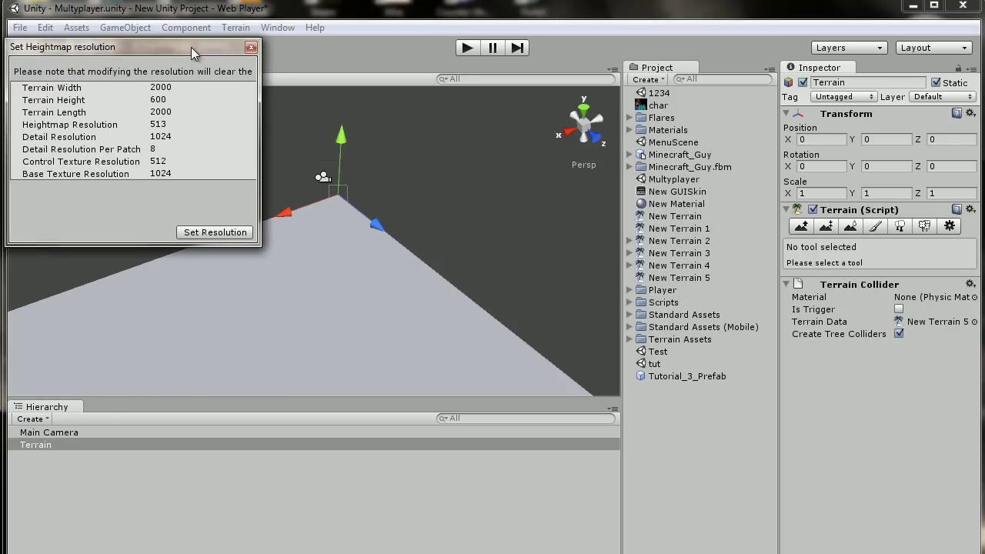
click(184, 93)
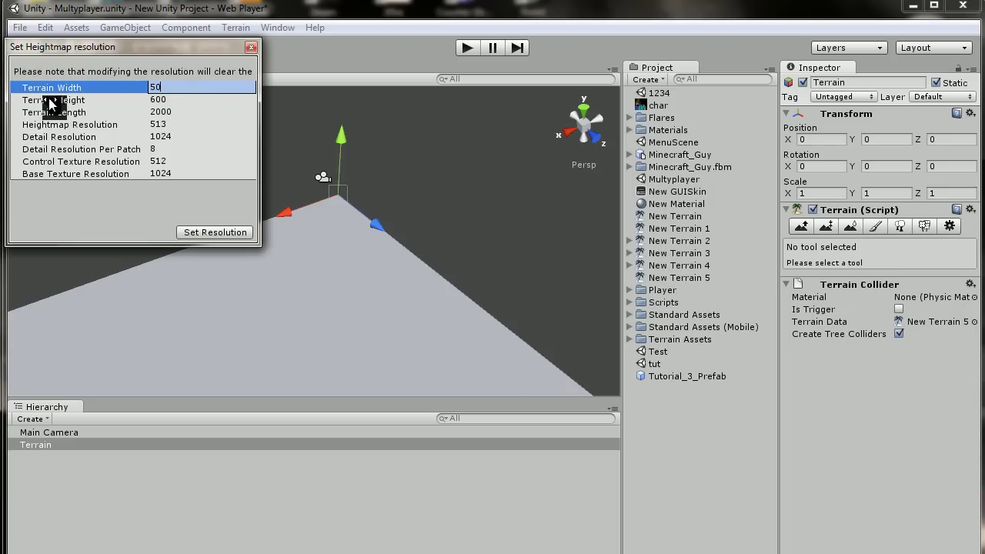
click(169, 111)
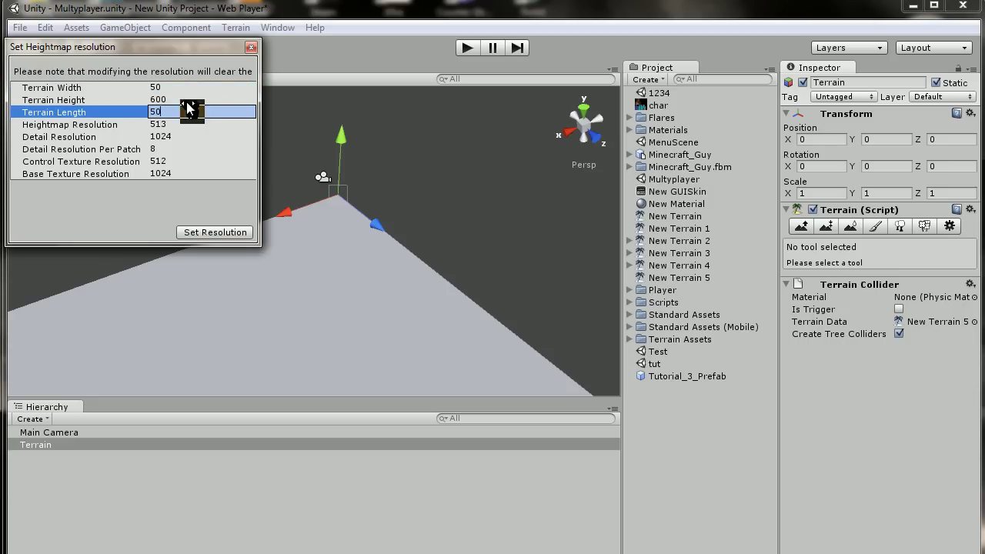
click(223, 232)
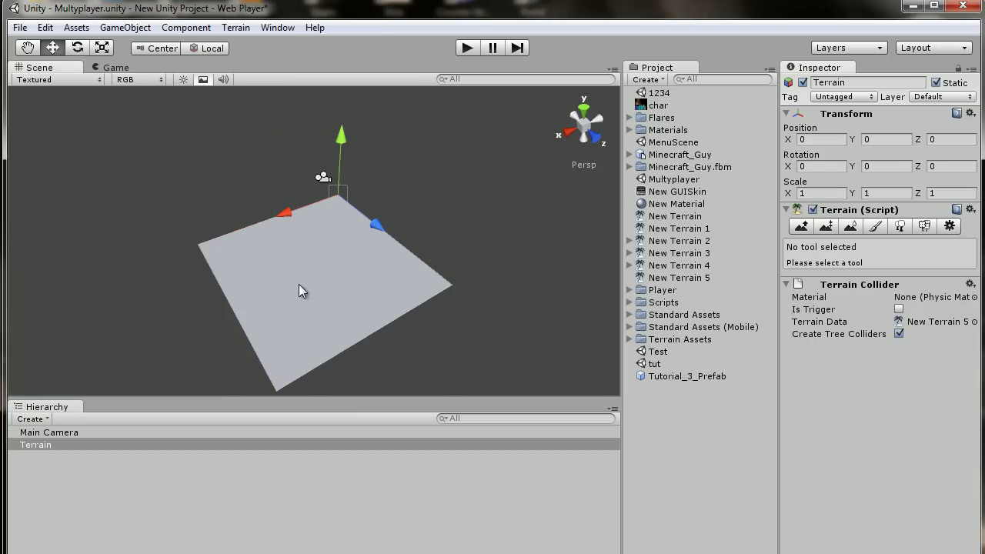
- Switch the terrain to the Paint Texture tool and start adding a terrain texture
scroll(331, 306, up, 1)
scroll(333, 308, up, 2)
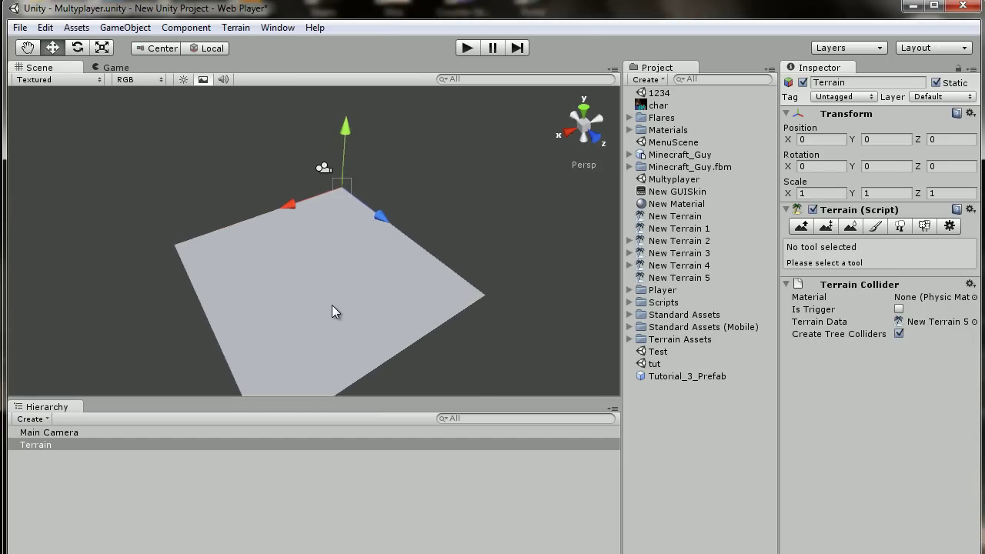
scroll(333, 310, up, 1)
scroll(334, 310, up, 2)
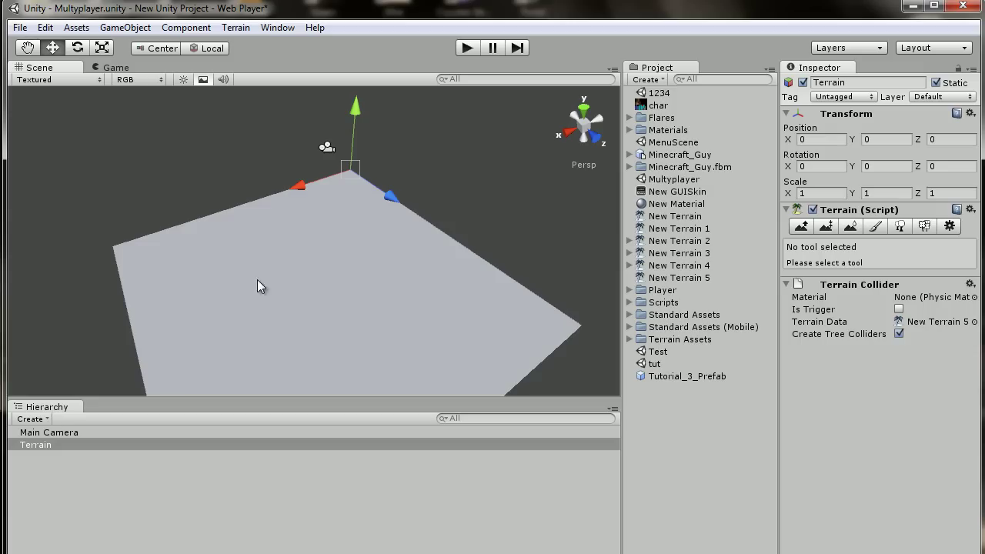
click(46, 445)
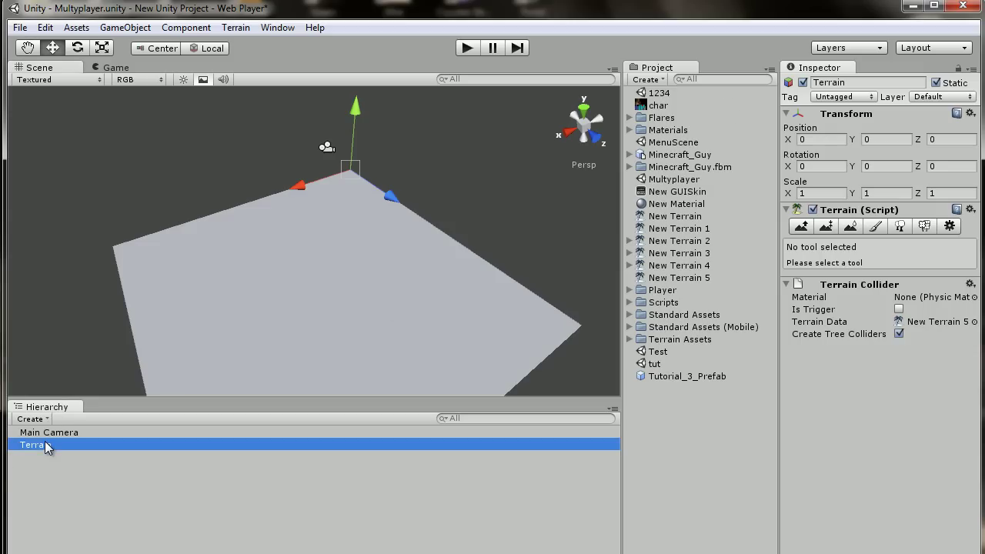
click(878, 228)
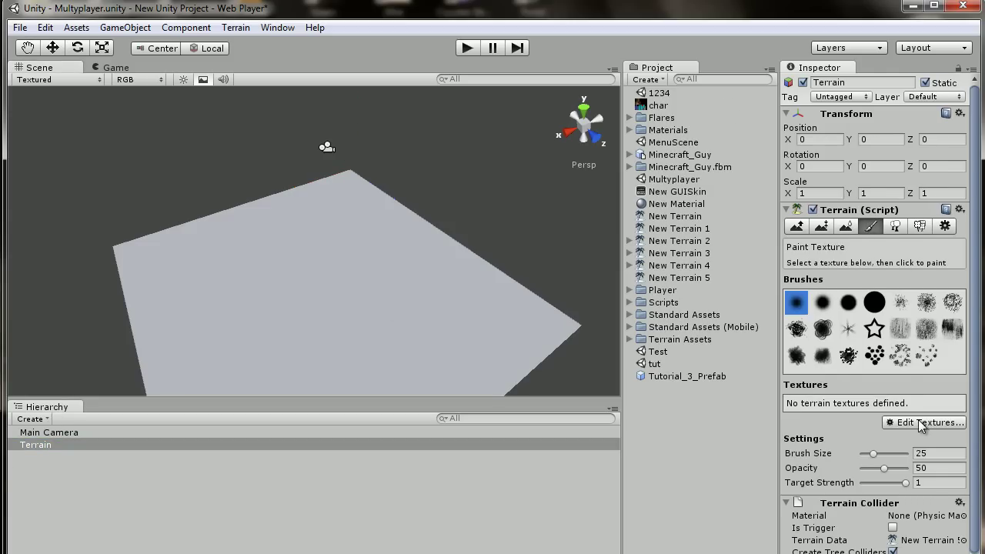
click(917, 425)
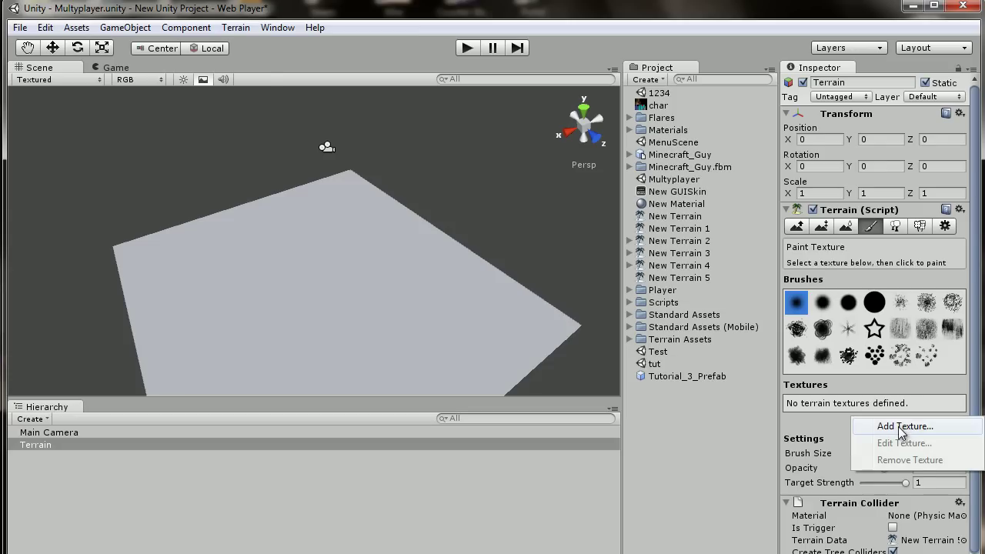
click(913, 427)
- Search the textures for grass, assign Grass (Meadows2) as the splat and add it to the terrain
click(254, 122)
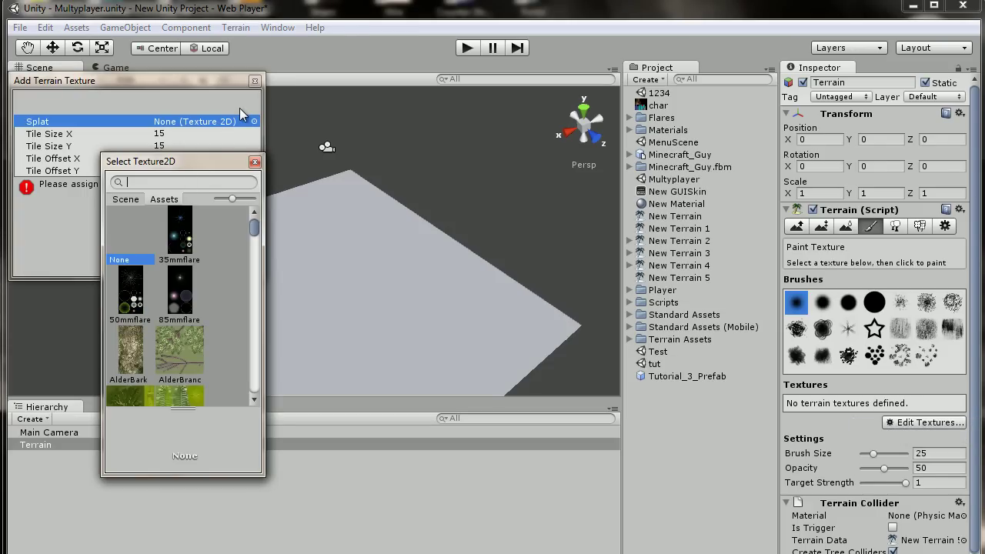
text(grass)
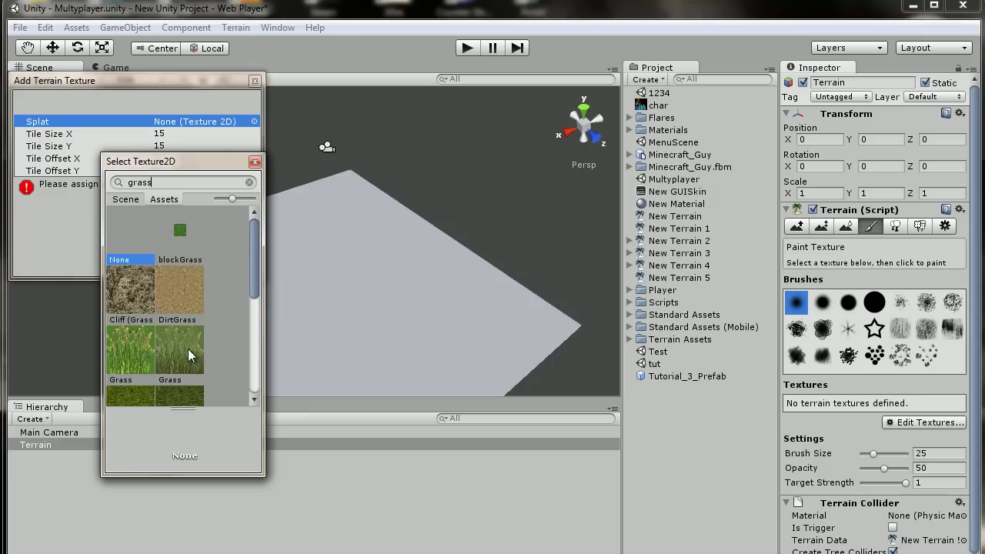
scroll(190, 356, down, 4)
click(191, 283)
click(140, 384)
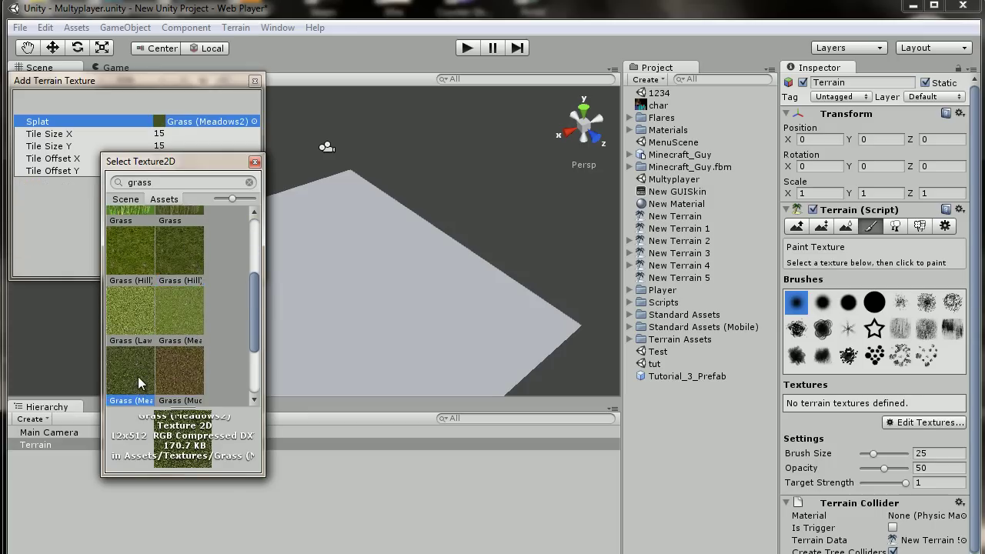
scroll(140, 383, down, 2)
double_click(139, 288)
click(207, 269)
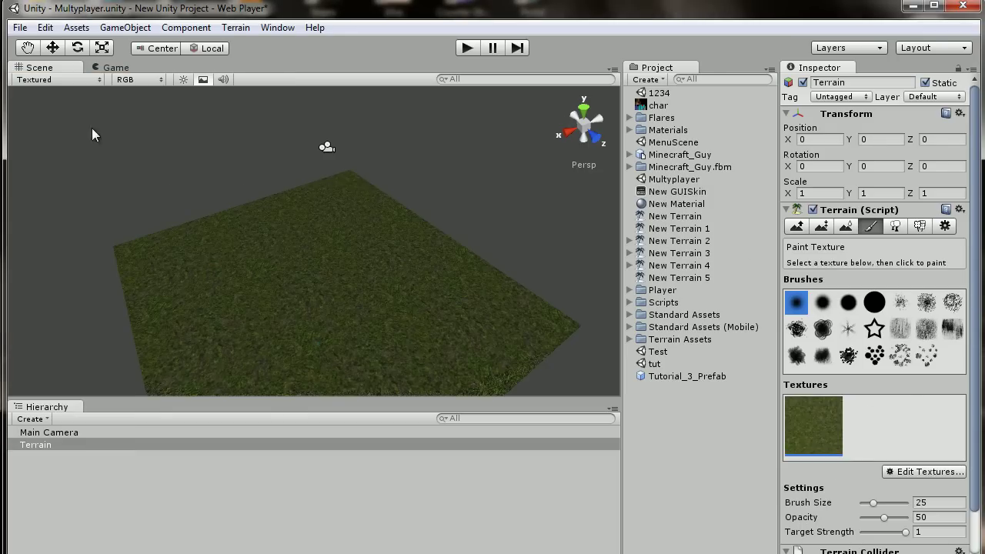
- Switch the terrain to the Place Trees tool and start adding a tree type
click(899, 229)
click(948, 325)
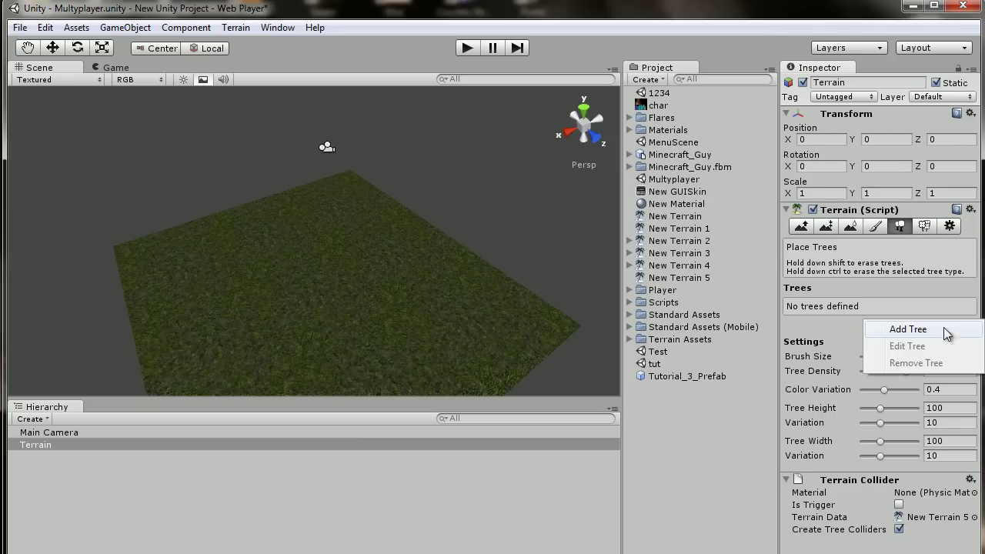
click(908, 331)
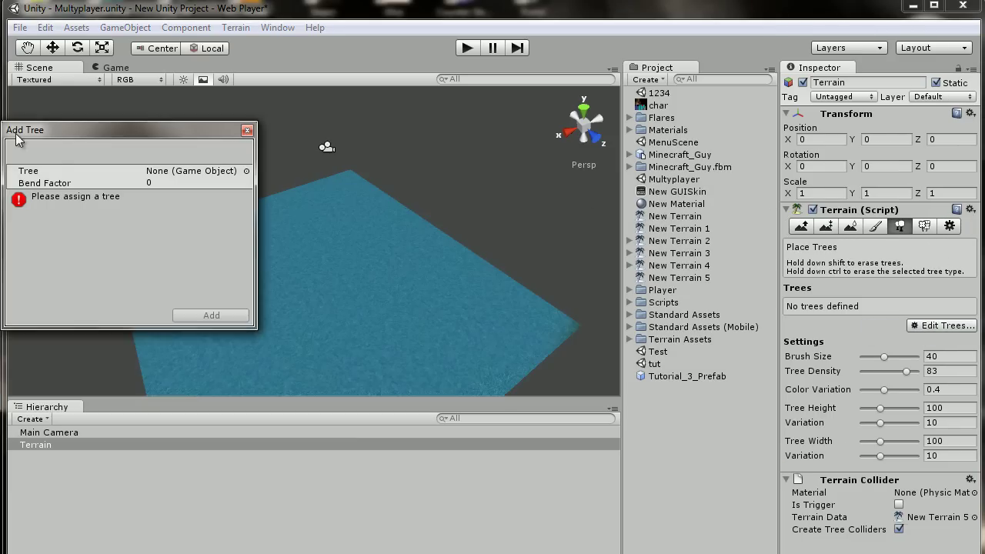
- Browse the available game objects, assign BigTree as the tree and add it to the terrain's tree types
click(246, 170)
click(123, 299)
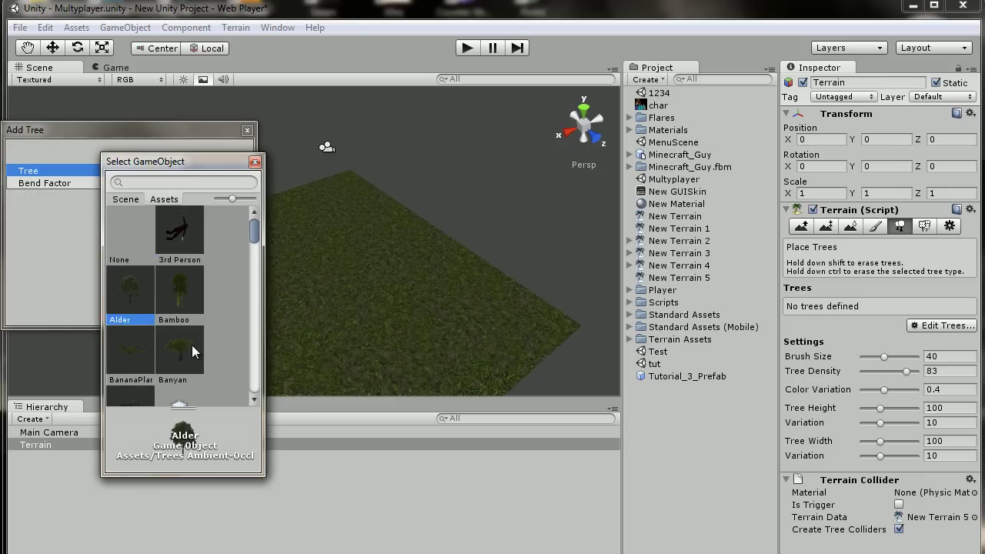
scroll(192, 350, down, 3)
scroll(155, 337, down, 8)
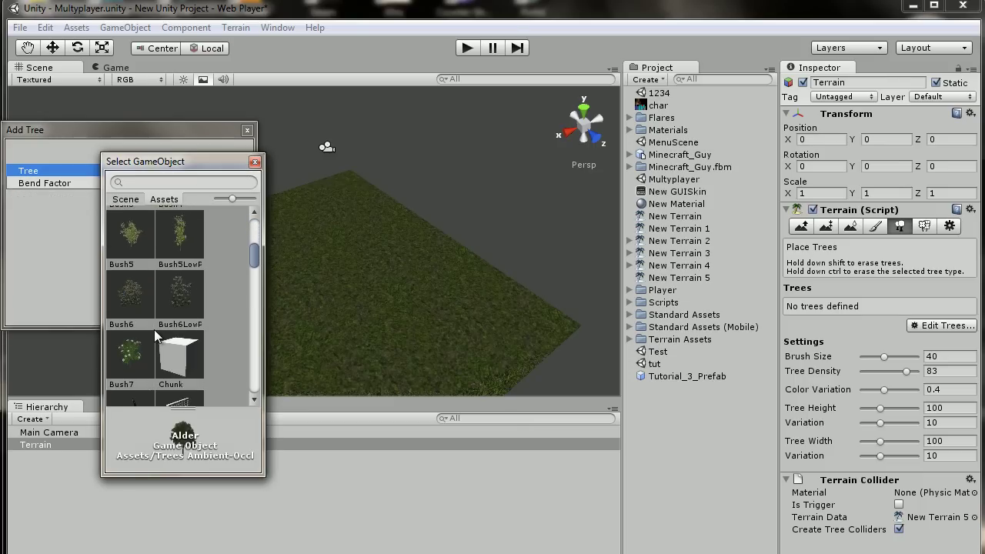
scroll(155, 338, down, 5)
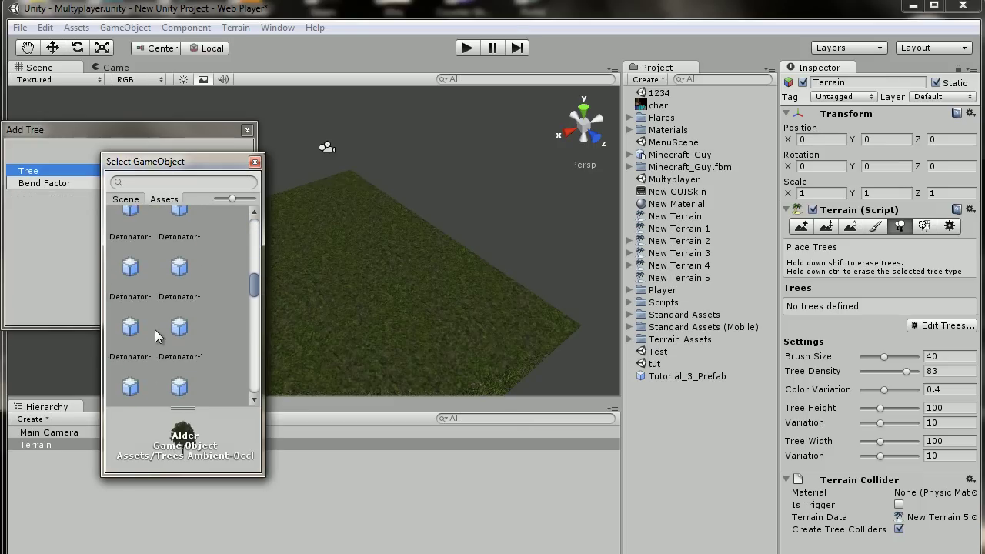
scroll(160, 326, down, 10)
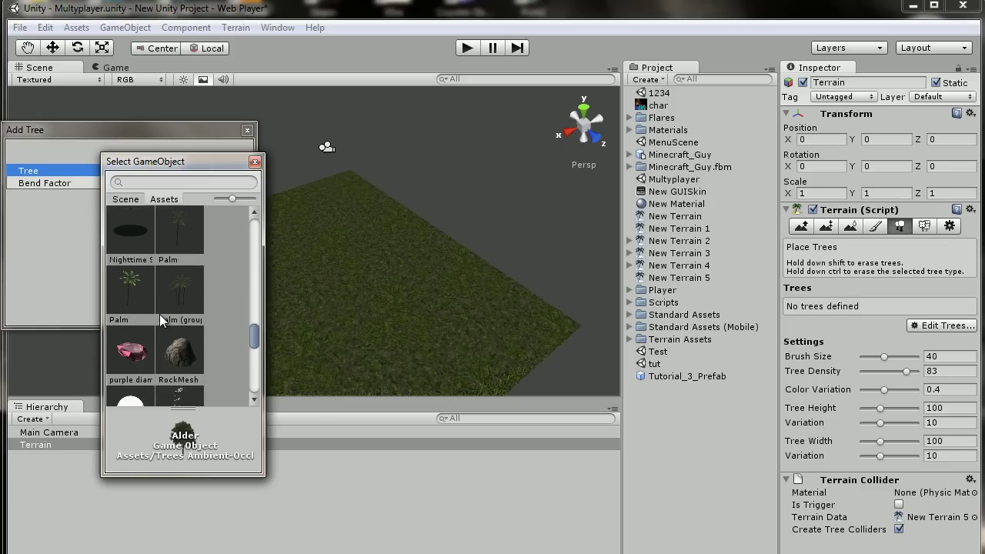
scroll(160, 322, down, 3)
scroll(160, 322, down, 8)
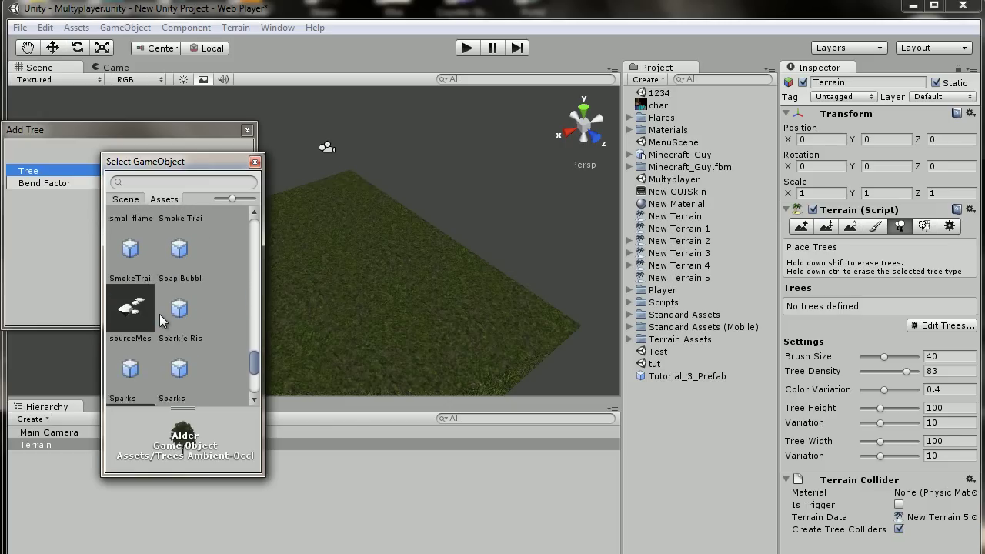
scroll(160, 322, up, 10)
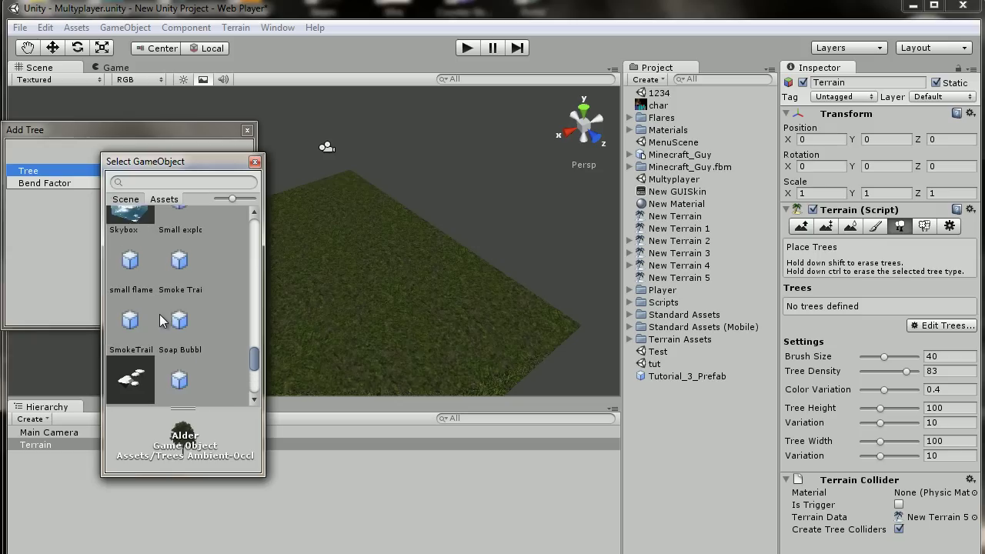
scroll(160, 321, up, 8)
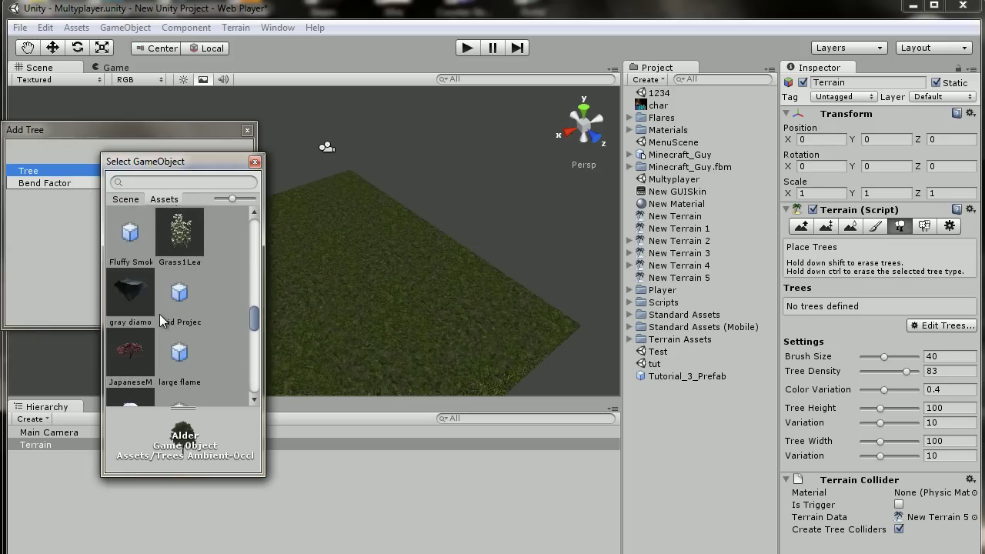
scroll(160, 322, up, 8)
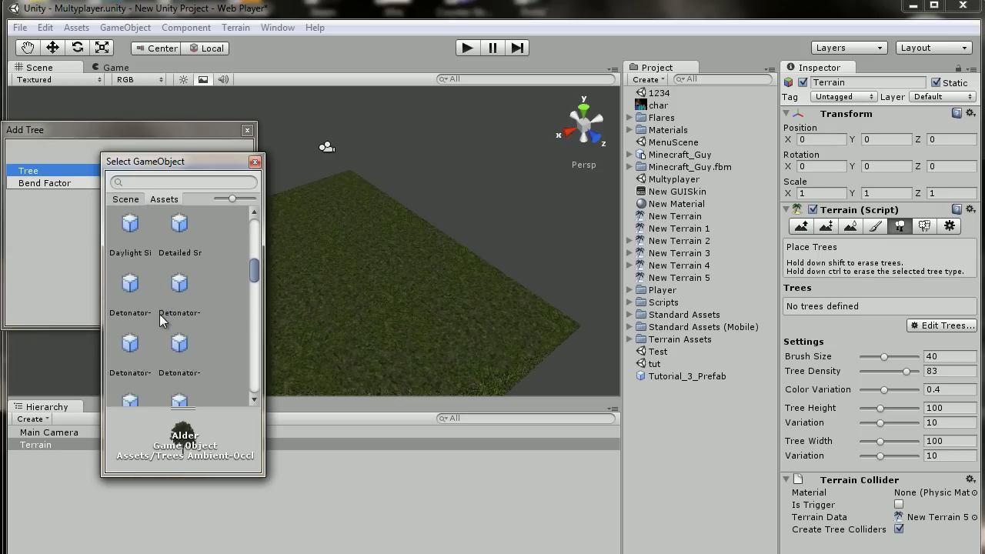
scroll(160, 321, up, 6)
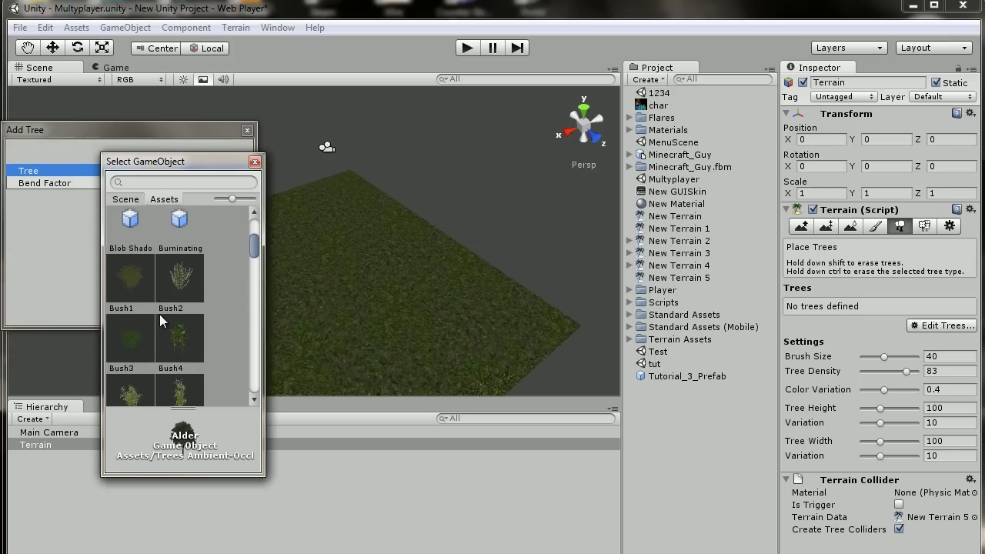
click(139, 344)
double_click(139, 344)
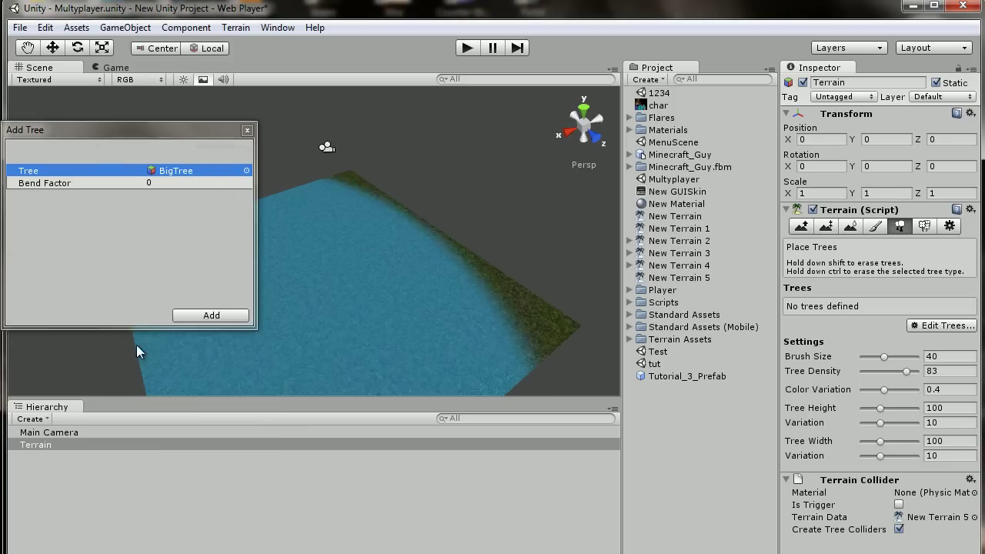
click(219, 314)
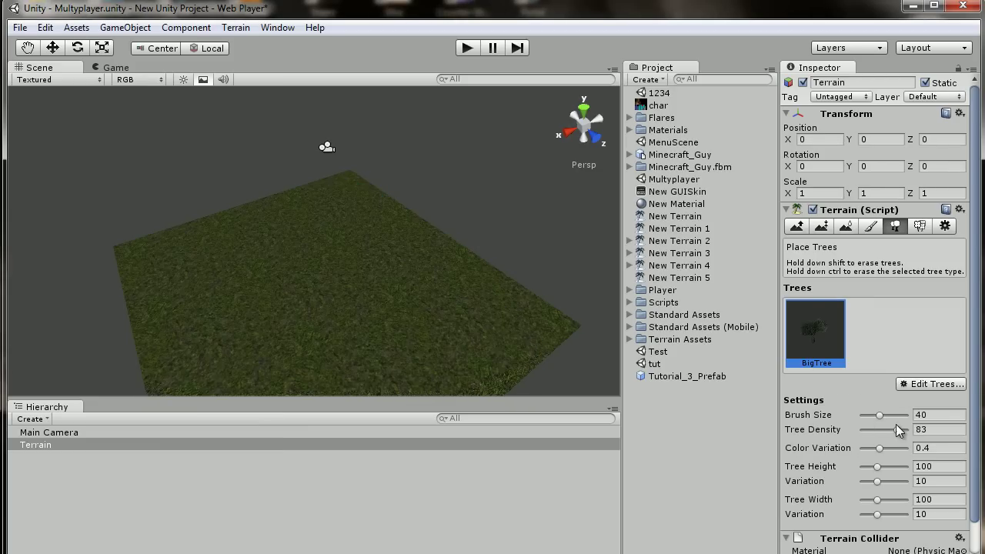
drag(899, 431, 873, 435)
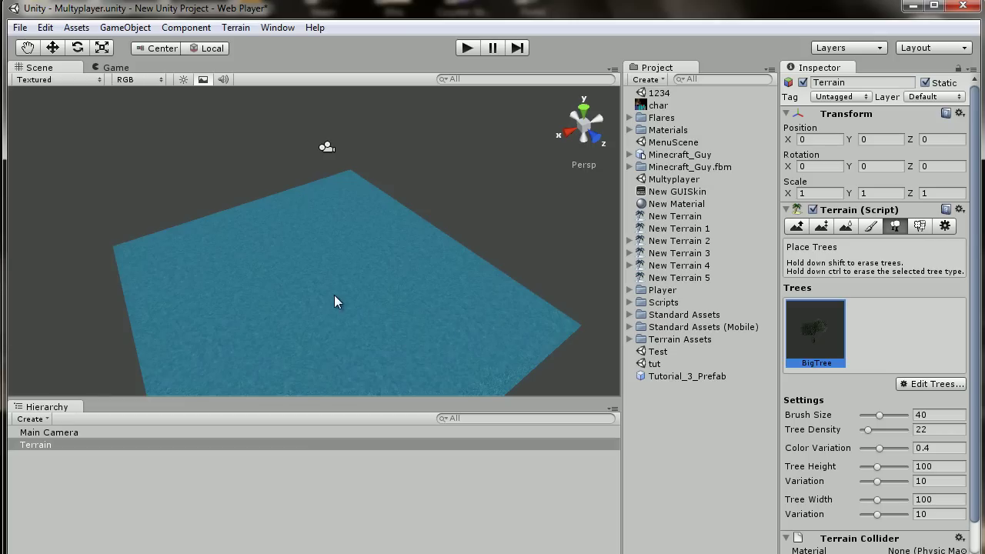
click(319, 289)
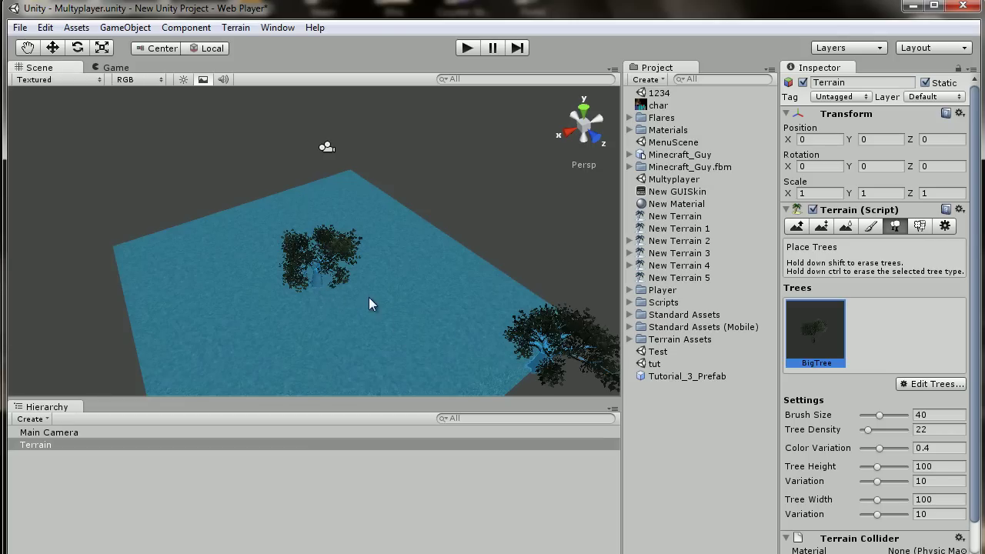
shift+click(284, 296)
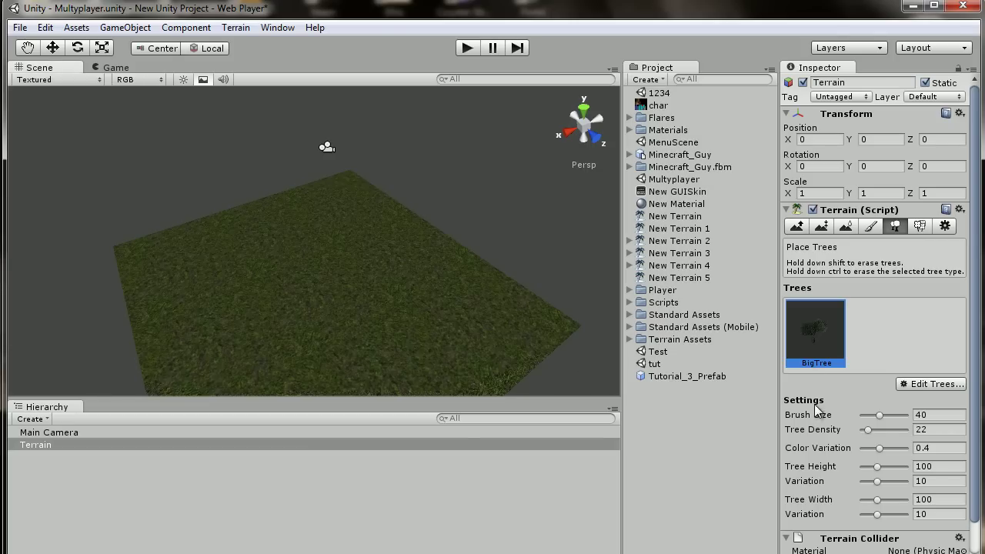
- Set the tree density to 35 and place BigTree trees across the terrain
drag(868, 429, 875, 430)
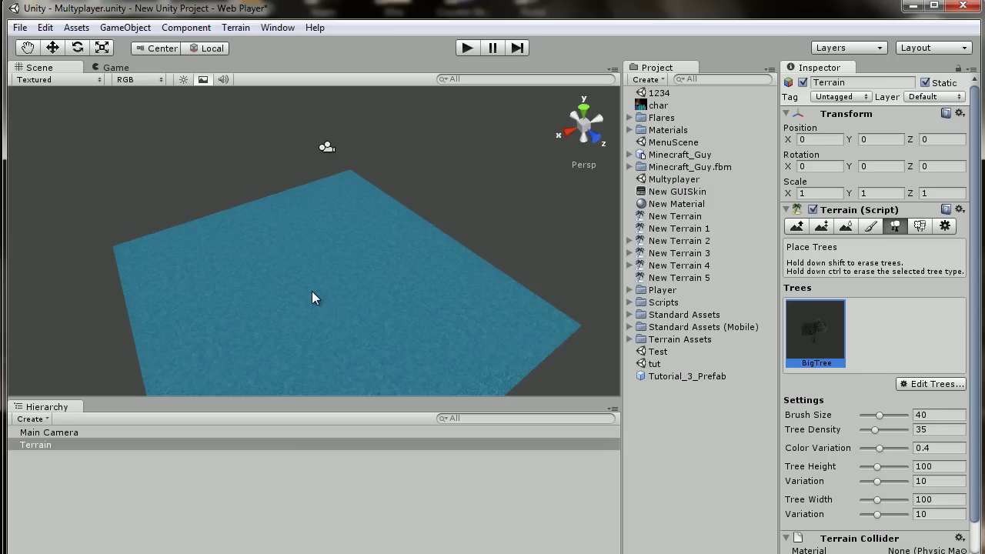
click(313, 299)
click(387, 270)
click(285, 317)
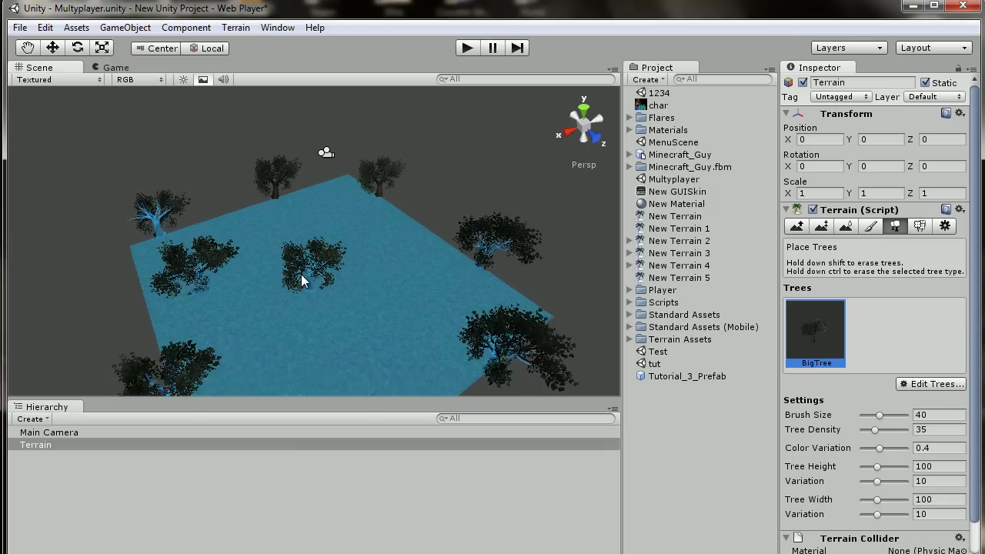
scroll(304, 279, down, 2)
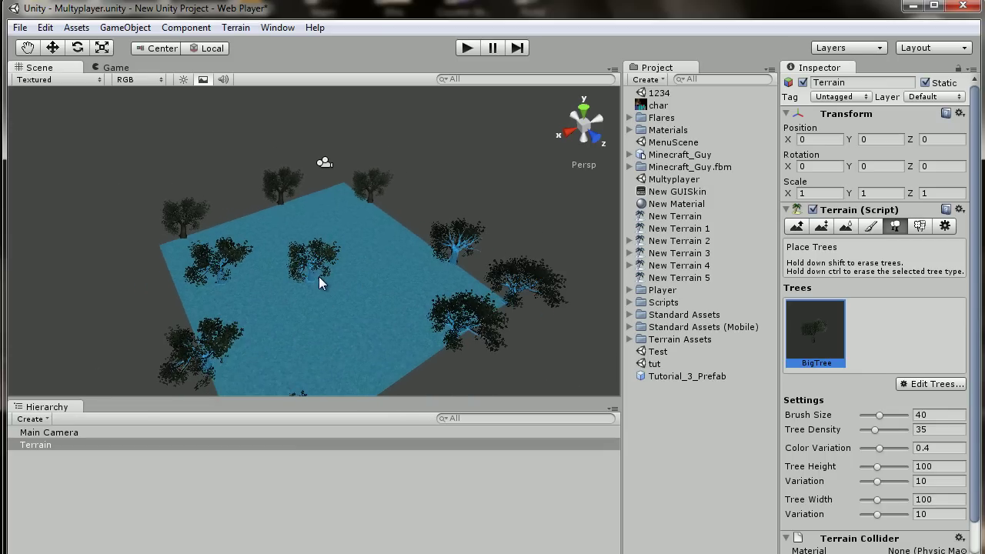
scroll(331, 279, up, 4)
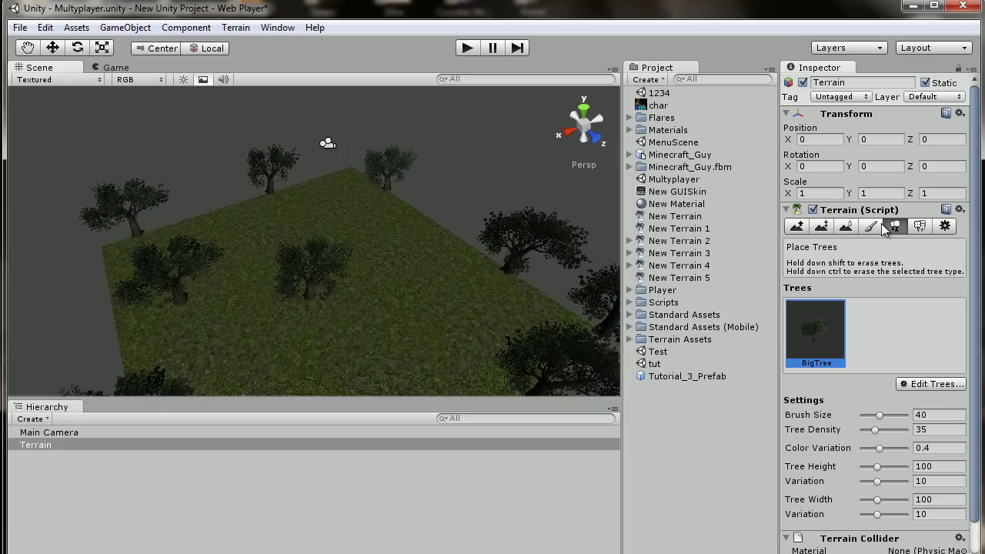
- Add a point light to the scene
click(114, 30)
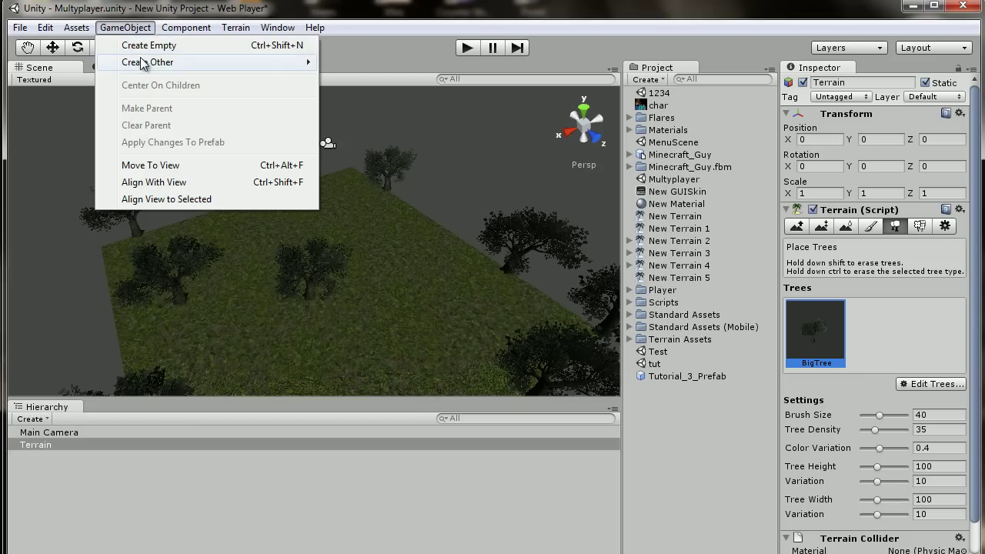
mouse_move(140, 64)
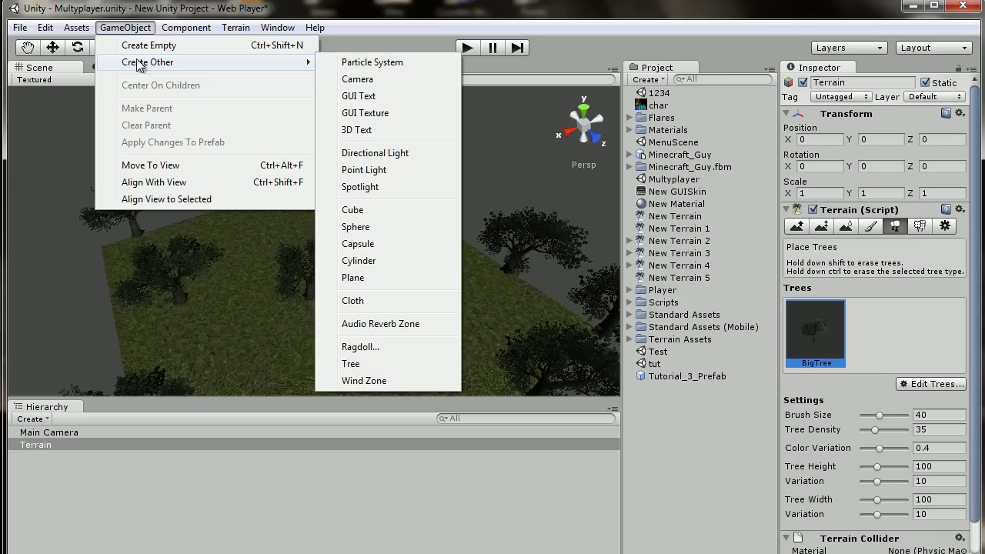
click(373, 173)
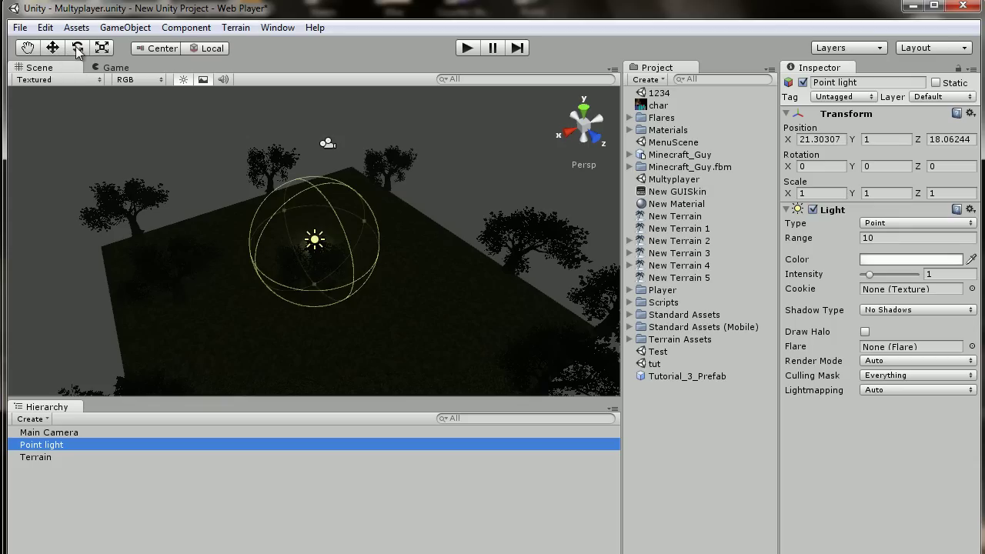
- Move the point light above the terrain to about Y 20.6 and Z 32.3, and enlarge its range to about 195
click(52, 49)
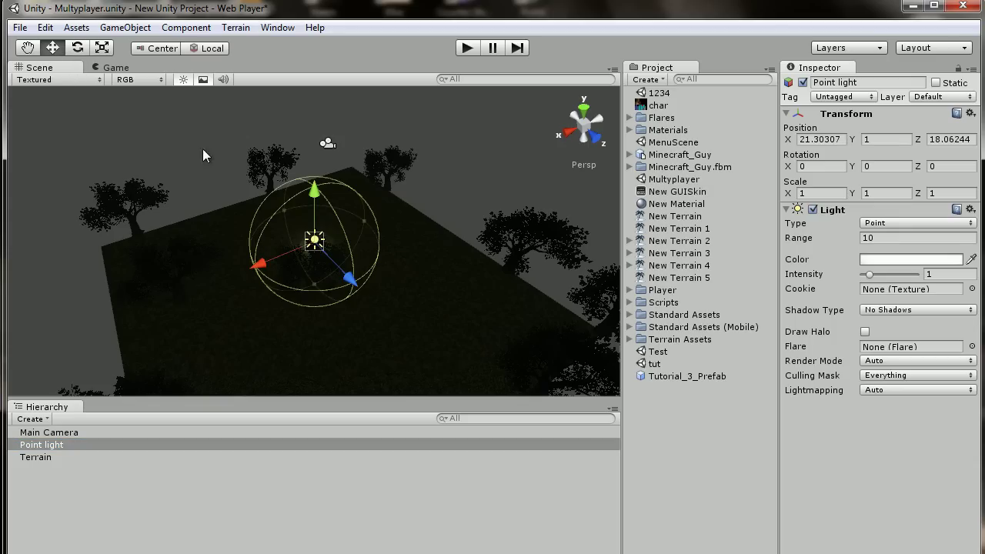
drag(319, 198, 377, 173)
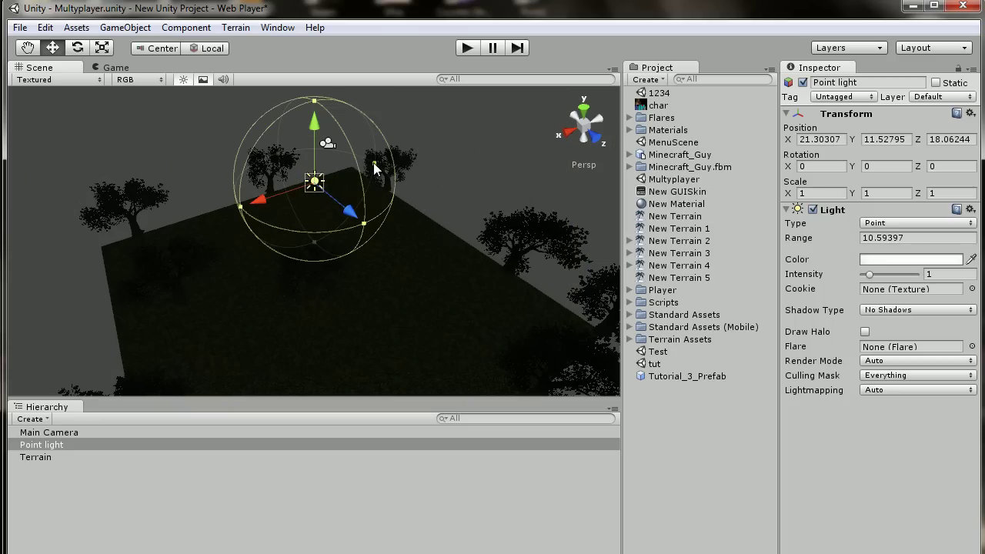
drag(375, 169, 412, 44)
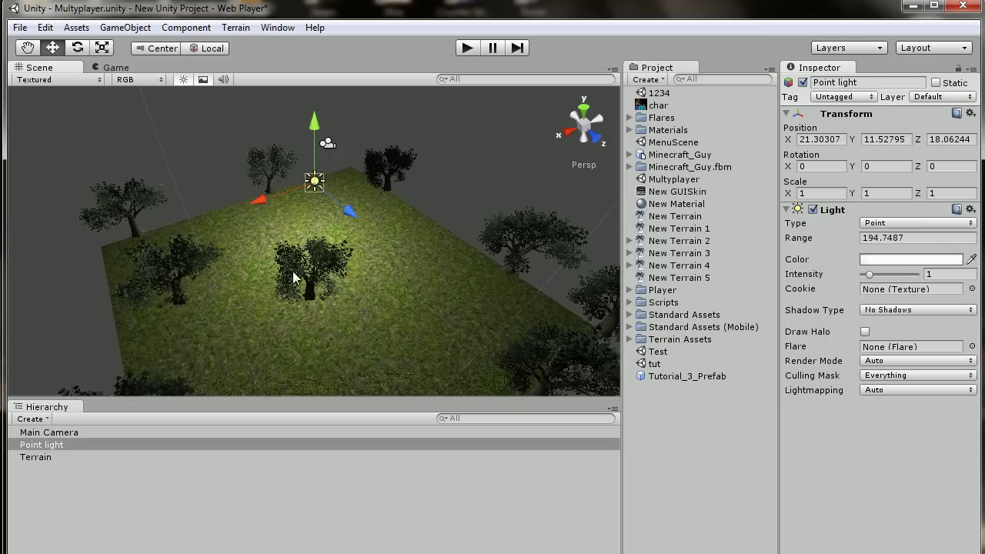
drag(351, 213, 375, 125)
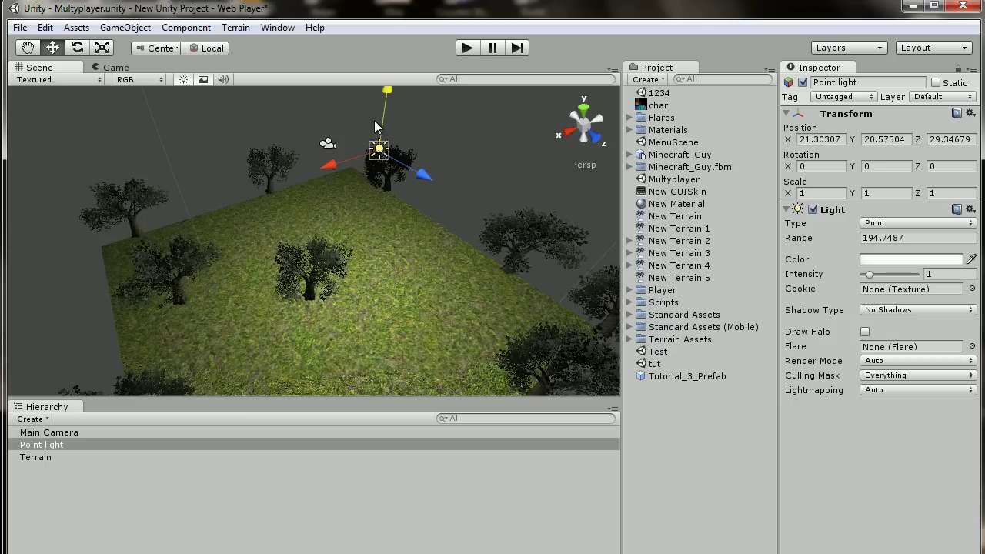
drag(424, 179, 447, 190)
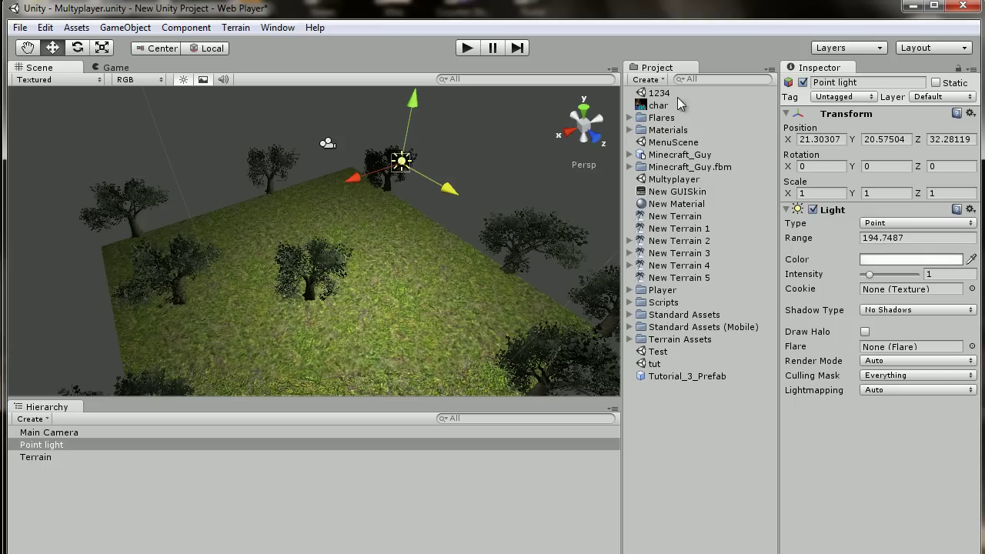
click(669, 315)
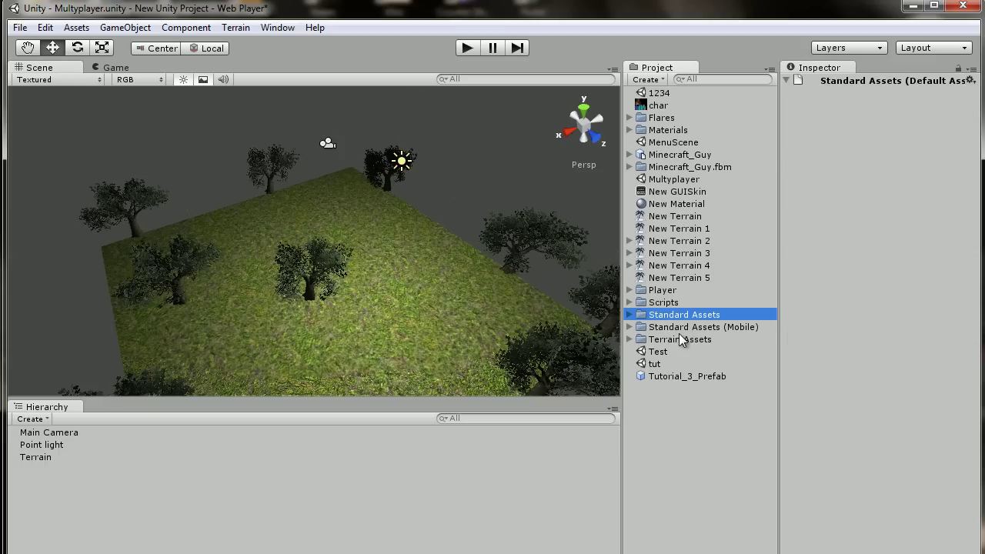
click(687, 329)
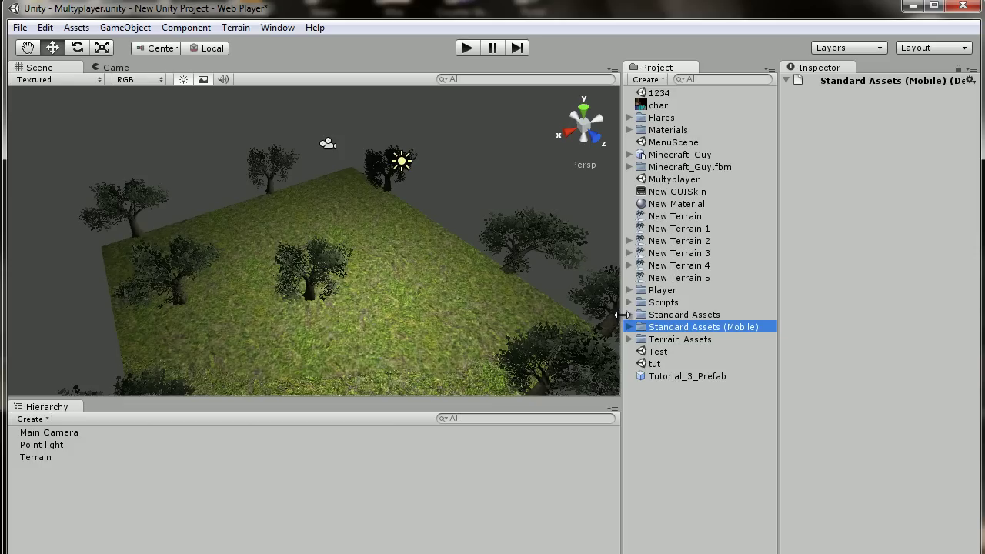
click(687, 315)
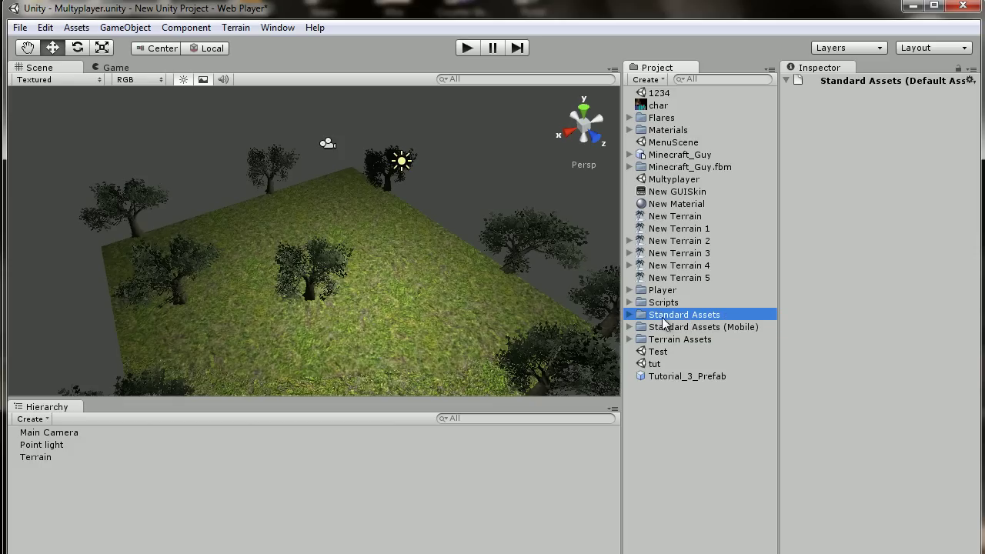
click(51, 46)
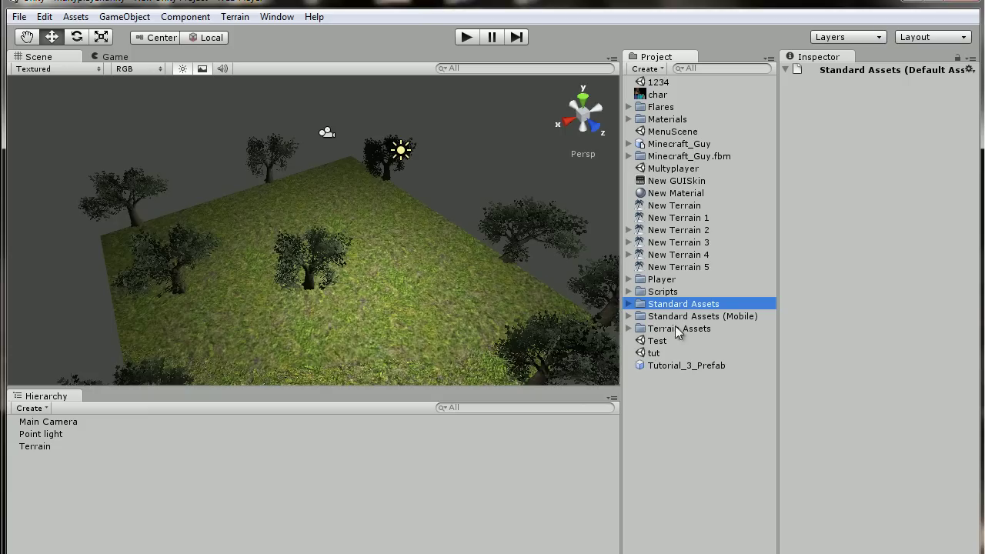
- Expand the Skyboxes folder within Standard Assets and select the DawnDusk Skybox material
click(629, 305)
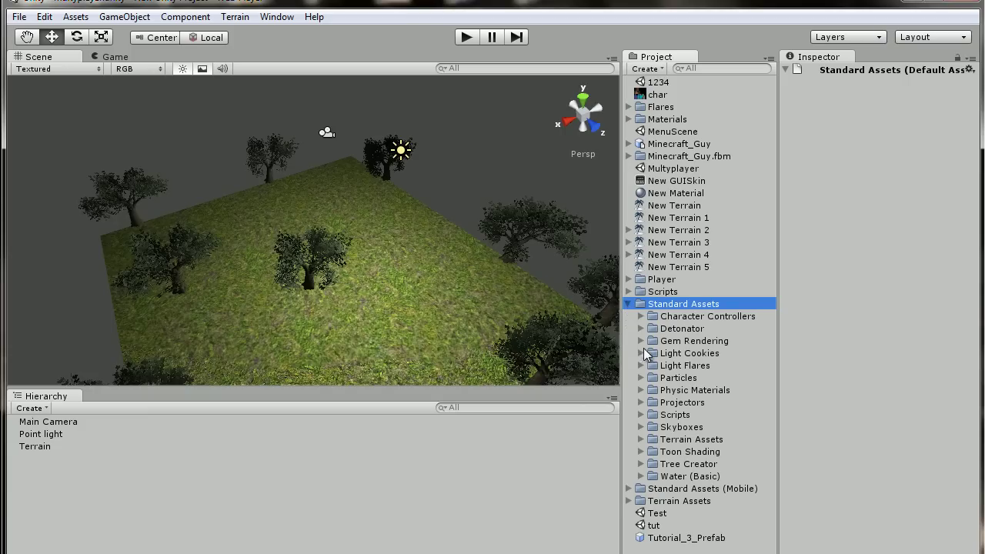
click(640, 427)
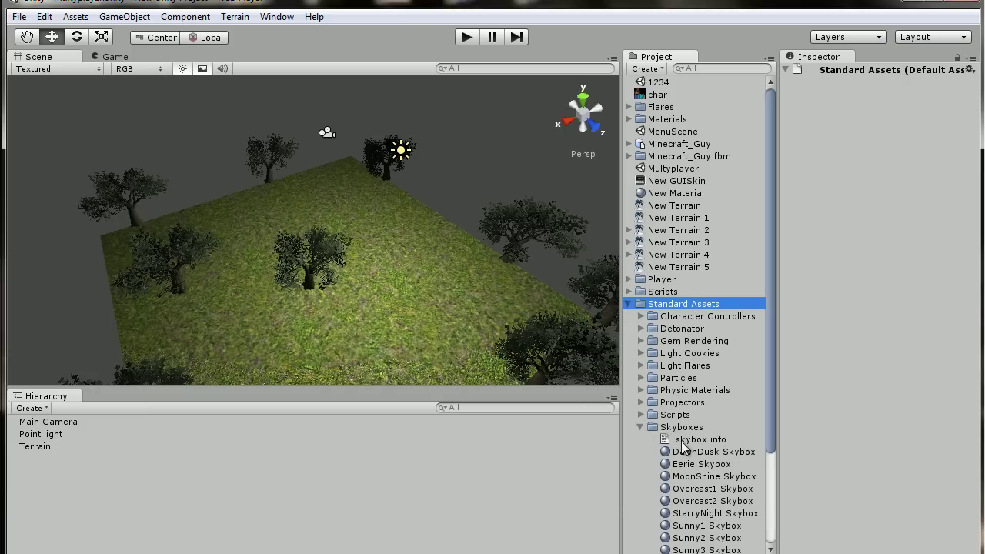
click(691, 453)
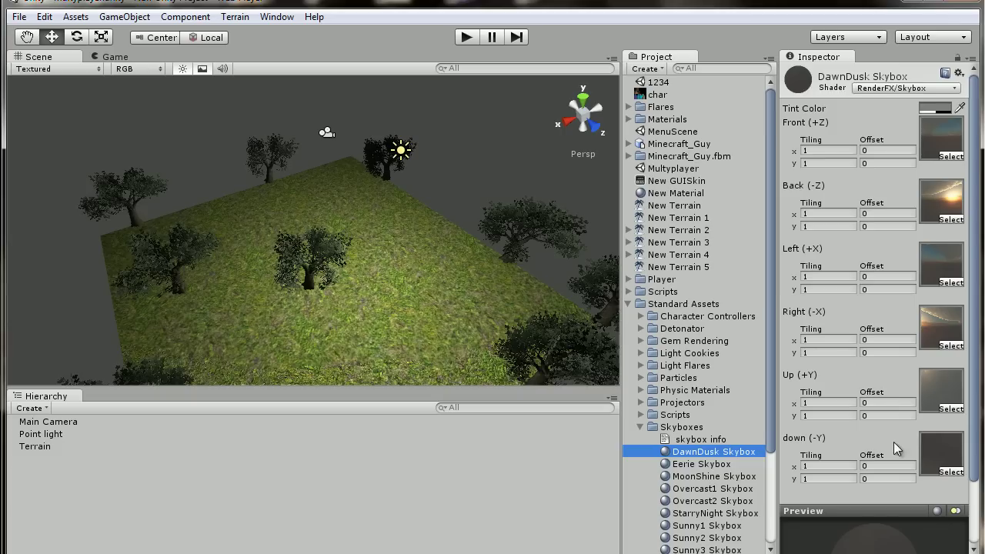
- Assign the DawnDusk Skybox material as the scene's skybox in the Render Settings
scroll(878, 363, down, 2)
scroll(878, 364, down, 1)
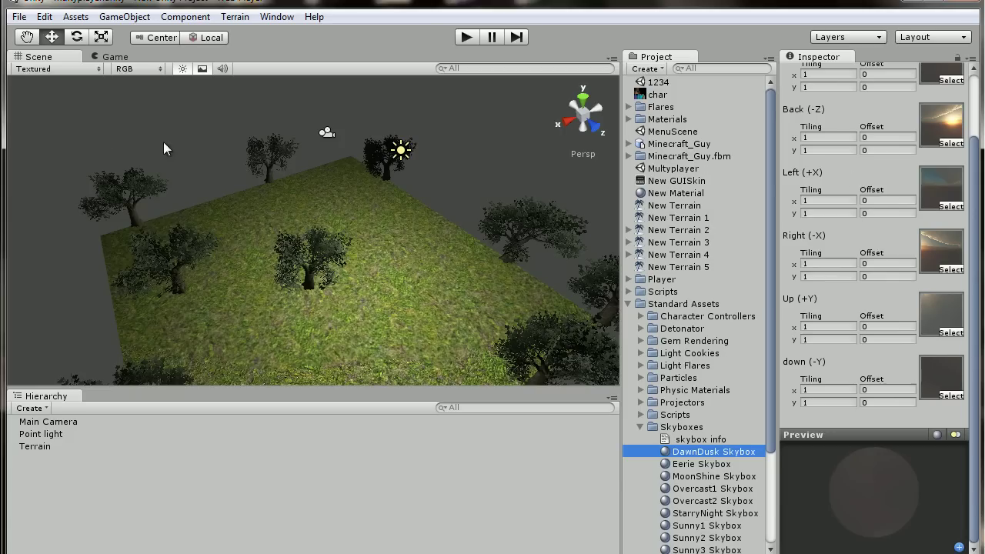
click(42, 19)
click(101, 366)
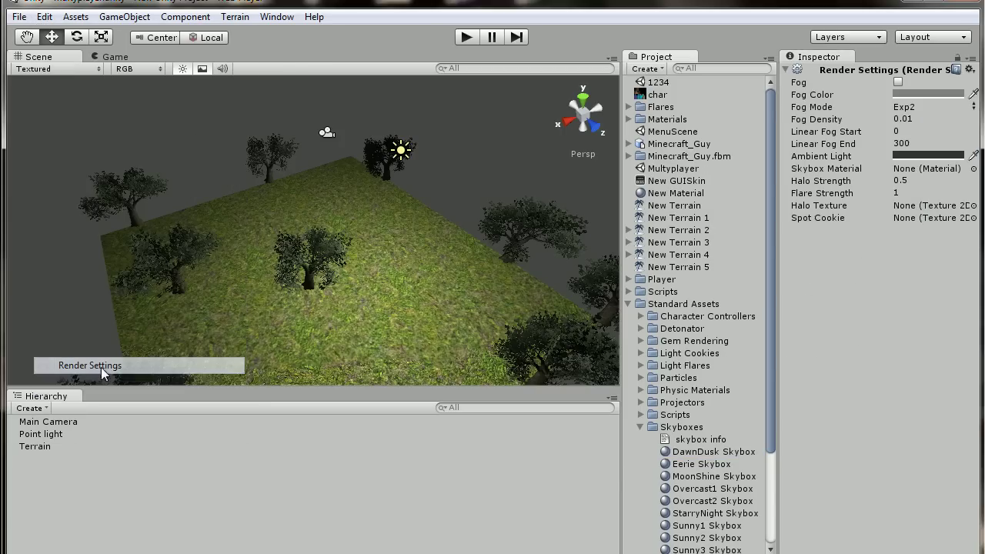
drag(701, 457, 915, 171)
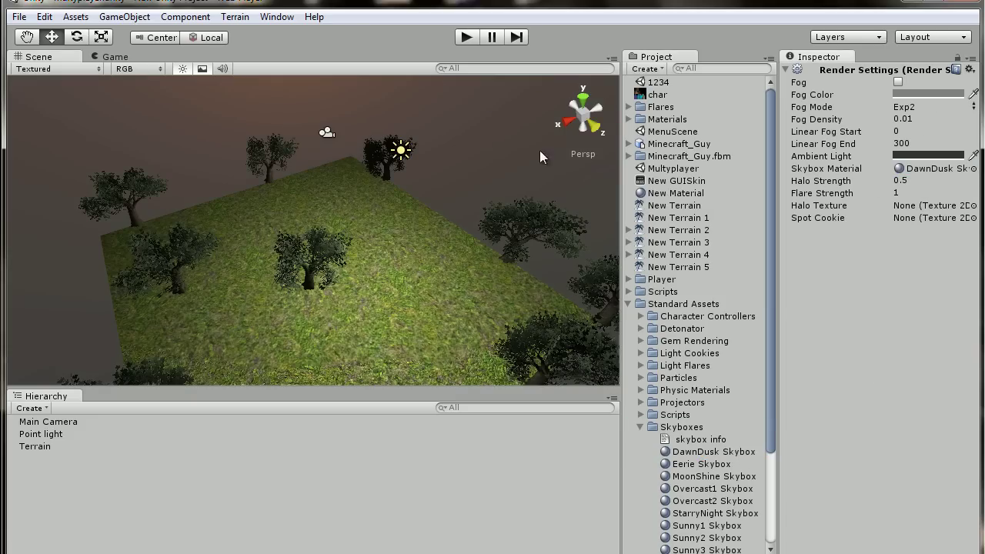
scroll(488, 148, down, 5)
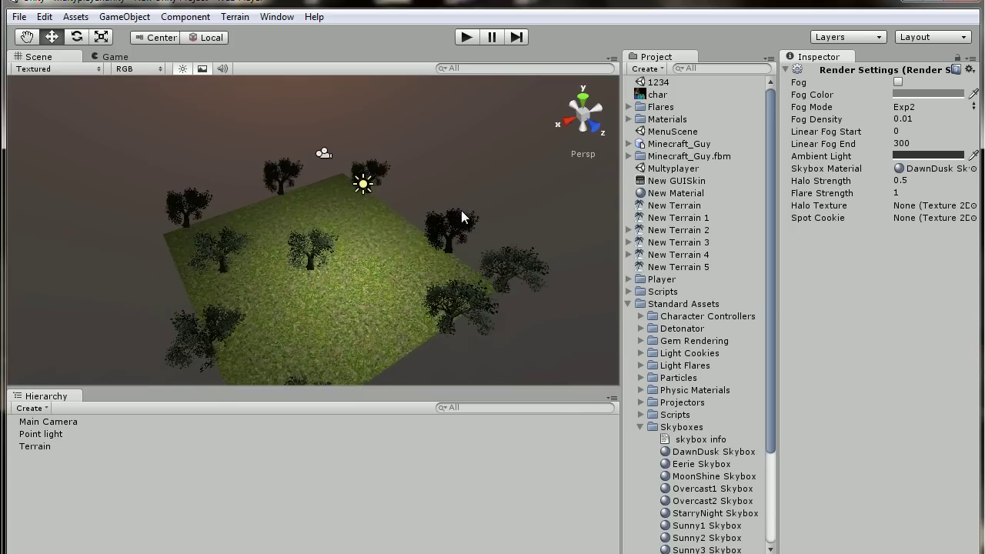
click(438, 135)
- Place a First Person Controller from the Character Controllers standard assets on the terrain at about X 22, Y 4.3, Z 30.9
click(27, 39)
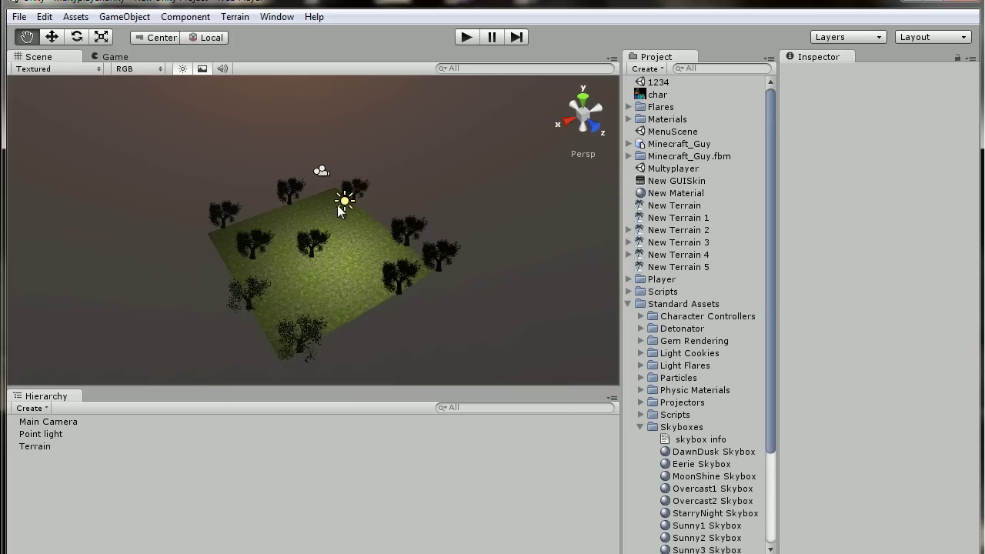
drag(348, 176, 339, 150)
scroll(326, 228, up, 5)
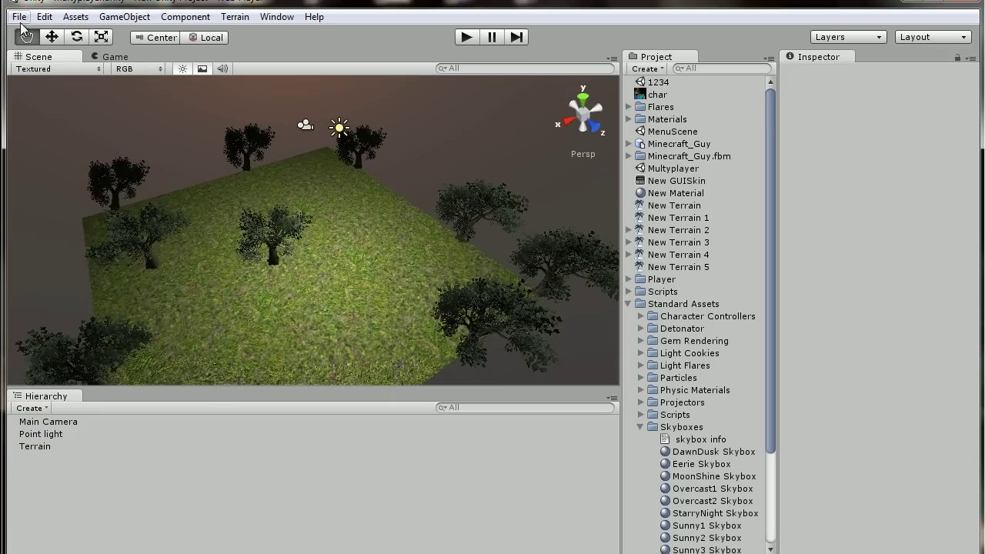
click(51, 38)
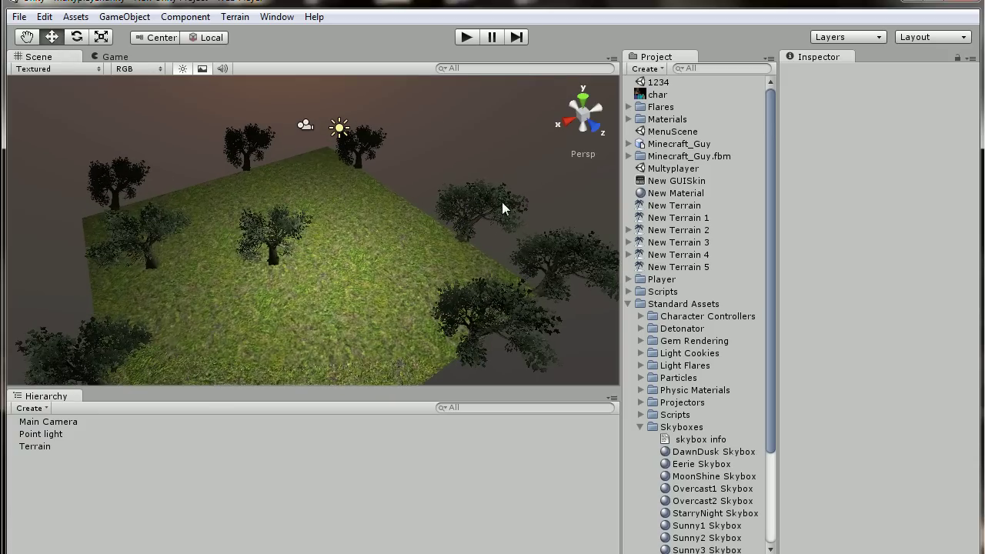
click(641, 426)
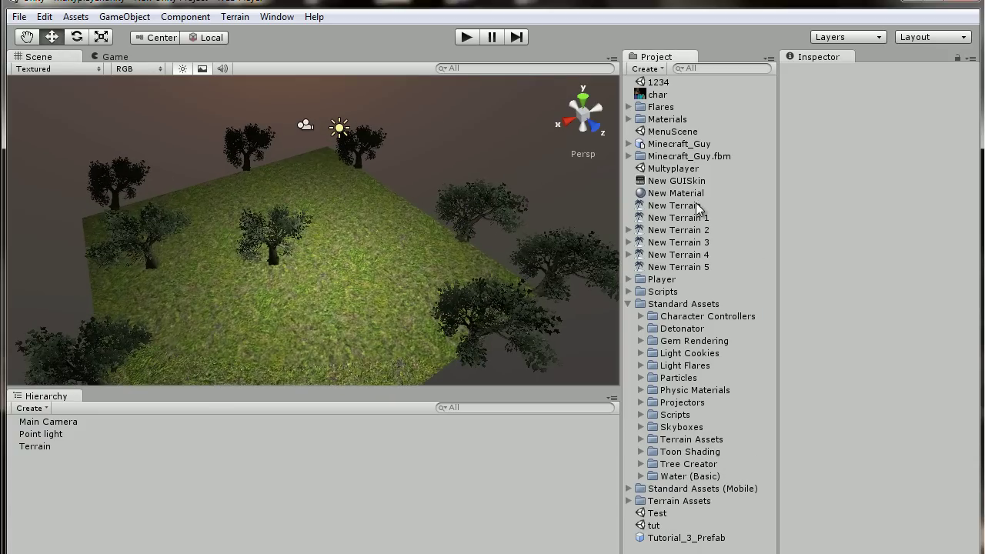
click(641, 317)
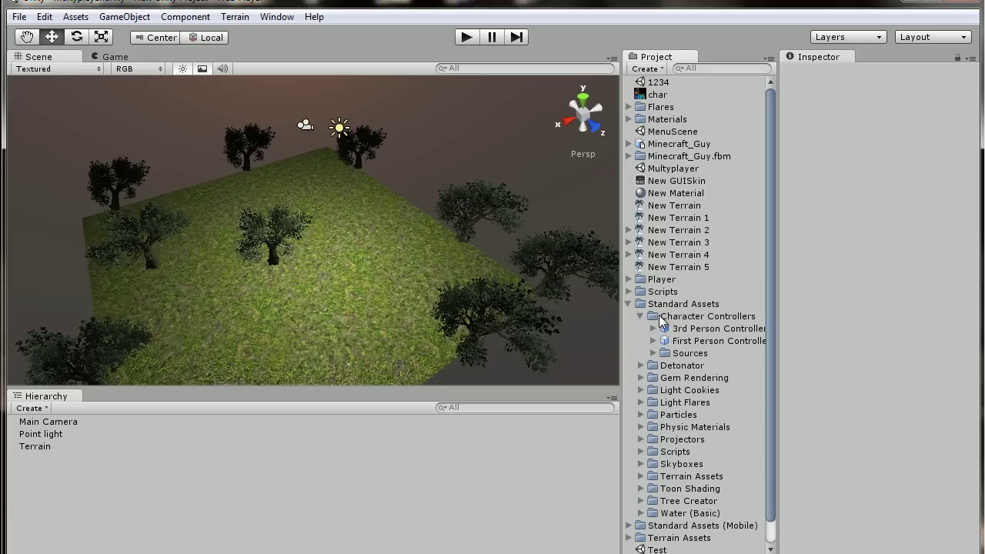
drag(681, 341, 346, 264)
key(f)
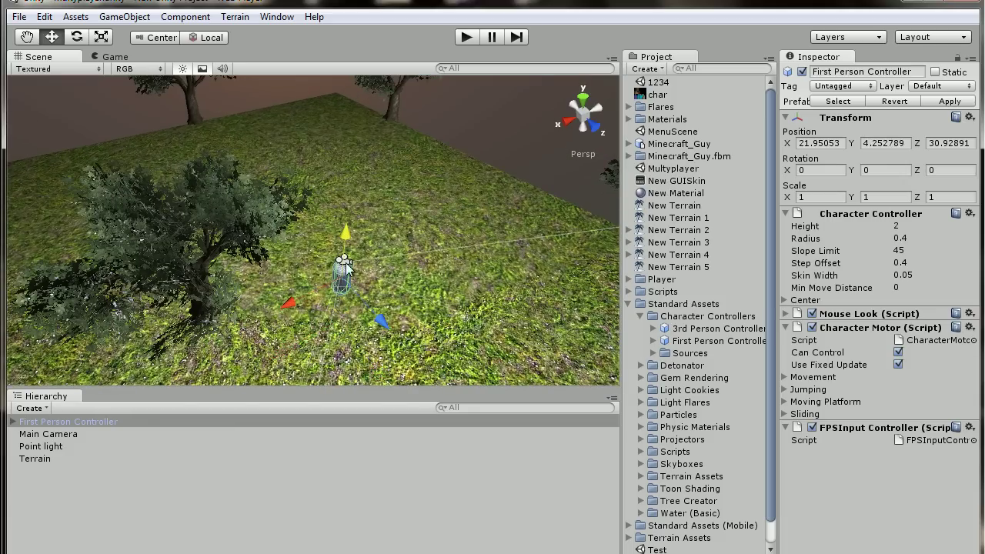
scroll(347, 264, down, 5)
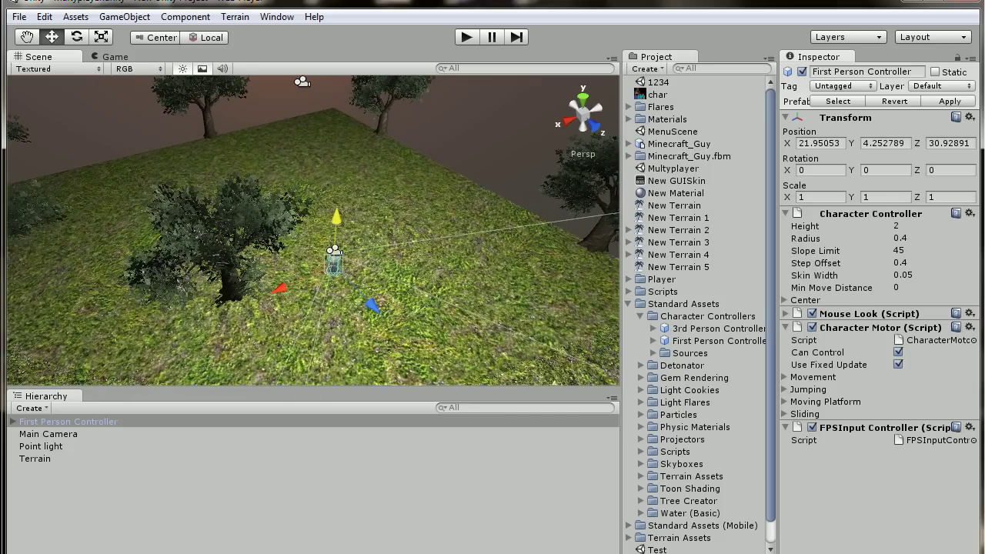
- Minimize Unity, launch CINEMA 4D from the desktop and enlarge its window to fill the screen
click(912, 3)
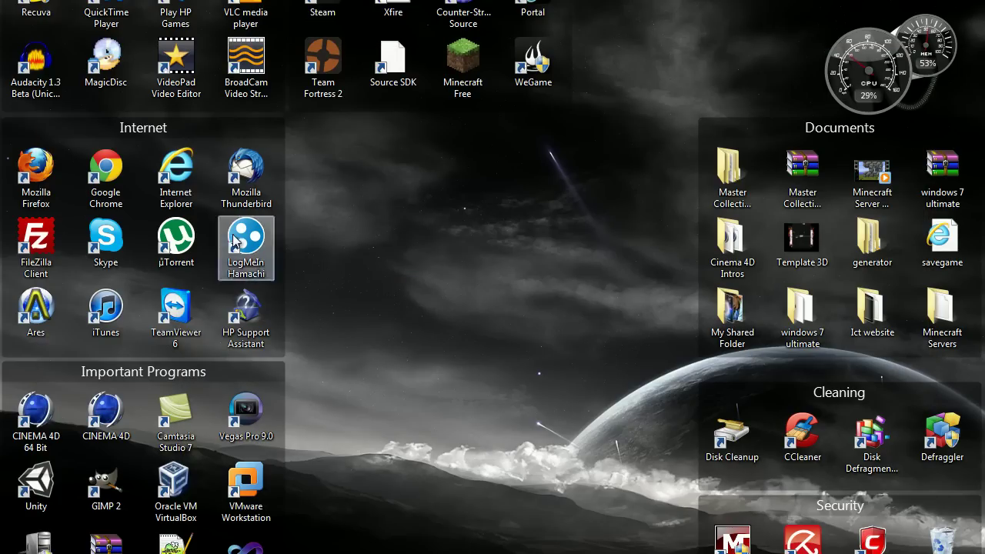
click(35, 415)
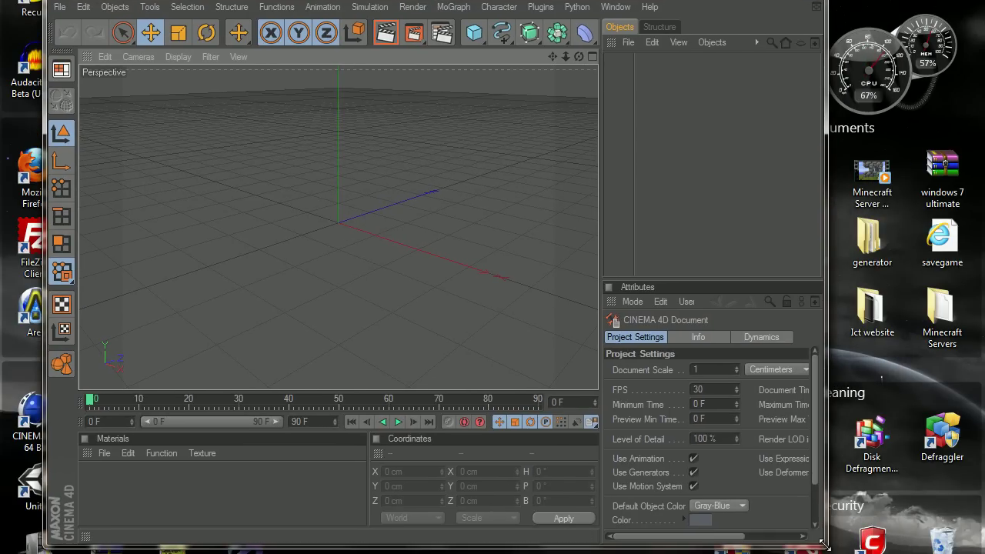
drag(822, 543, 983, 552)
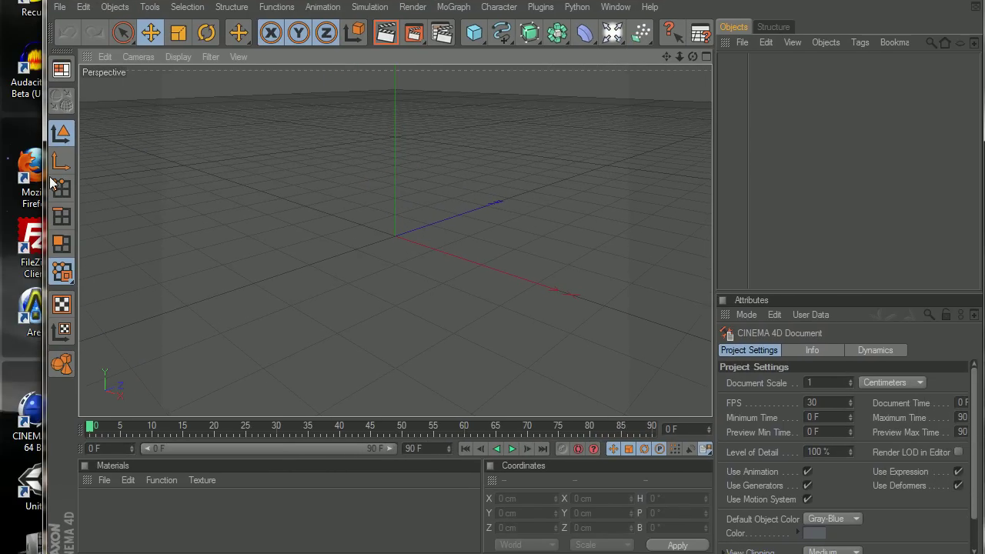
drag(43, 176, 3, 180)
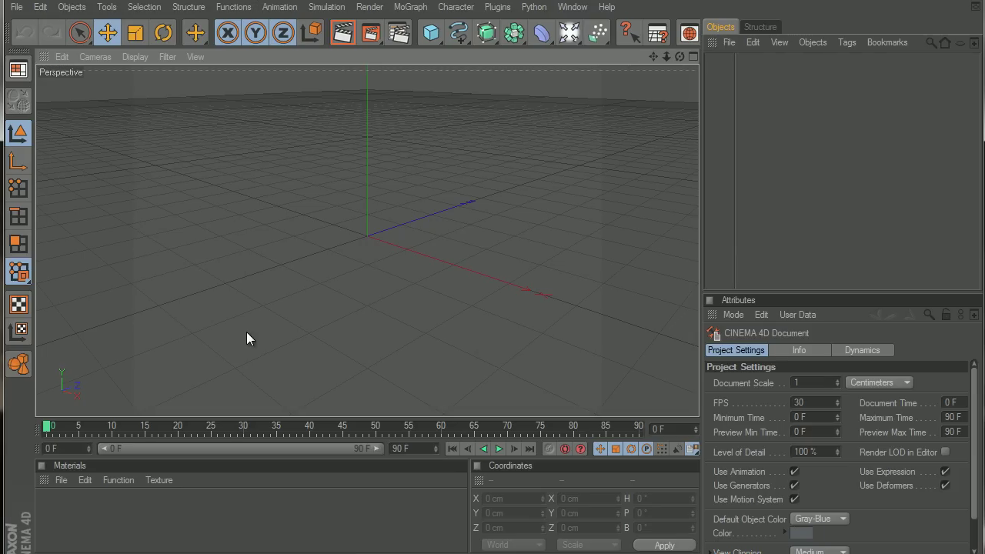
drag(427, 39, 496, 53)
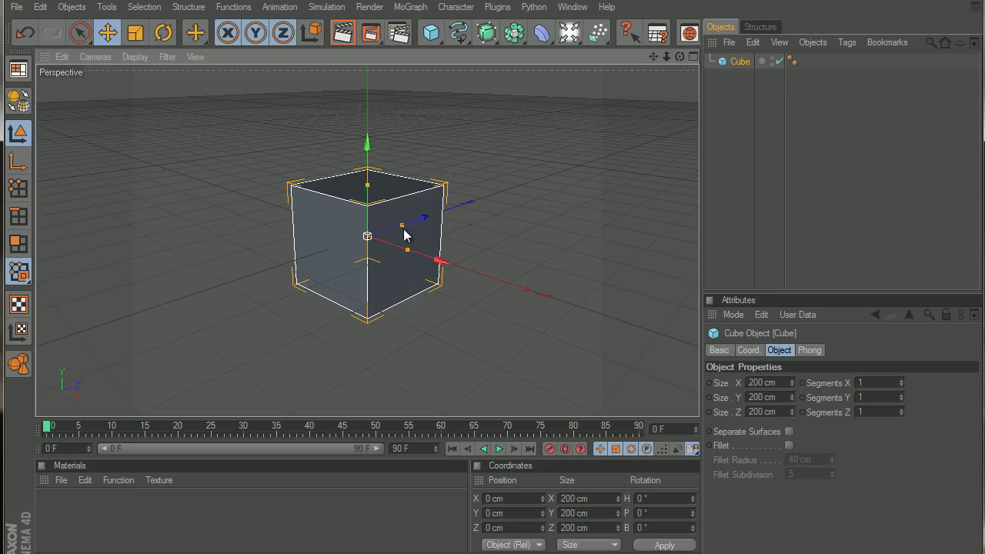
drag(403, 224, 493, 314)
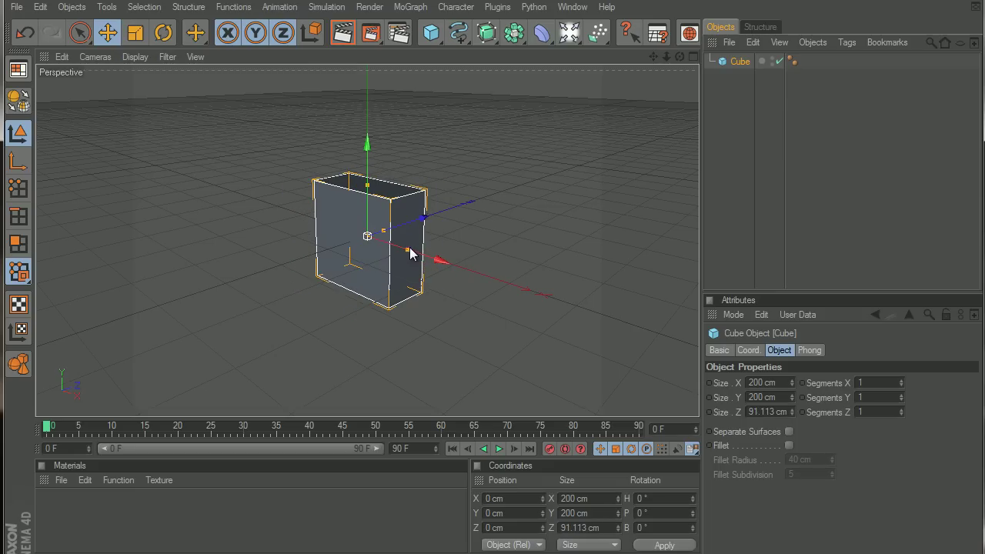
drag(407, 248, 488, 310)
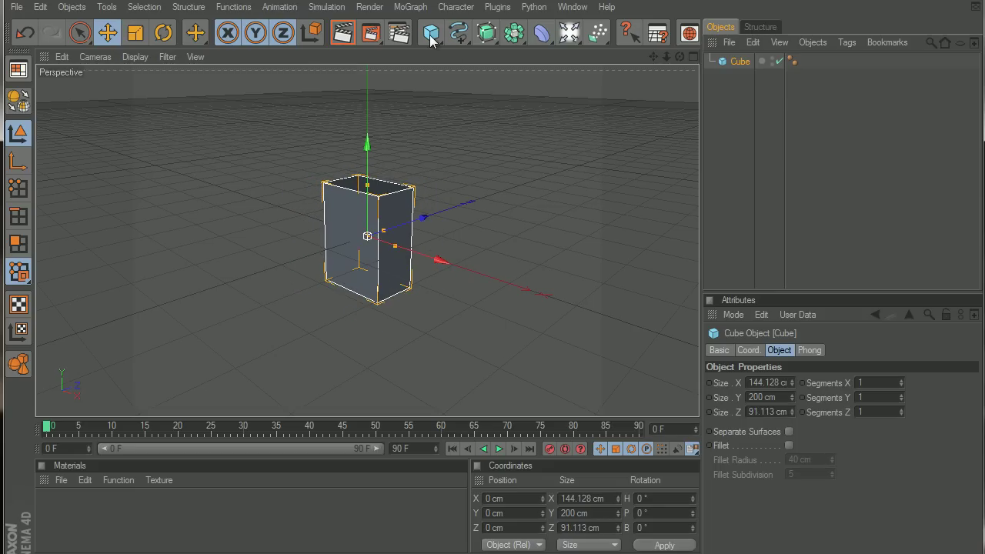
click(496, 165)
drag(427, 38, 547, 49)
drag(366, 171, 492, 317)
key(Delete)
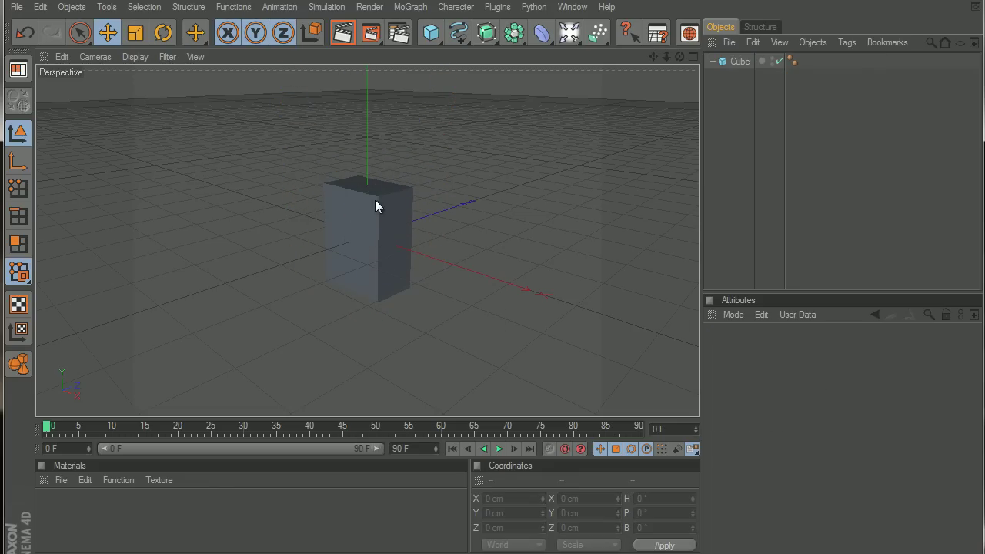
click(375, 201)
key(Delete)
- Add a cube and reshape it into a tall column about 83 cm in X, 307 cm in Y and 70 cm in Z
click(430, 34)
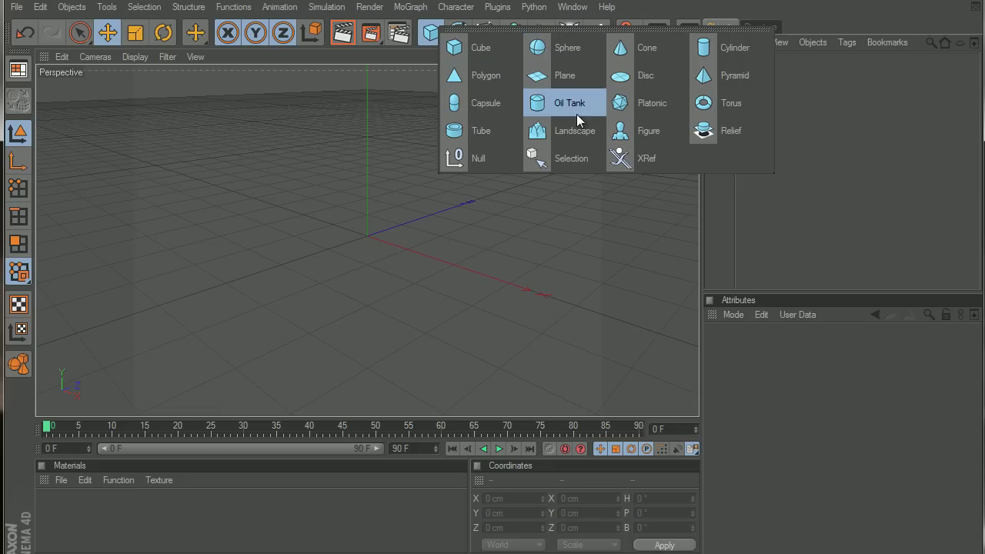
click(486, 57)
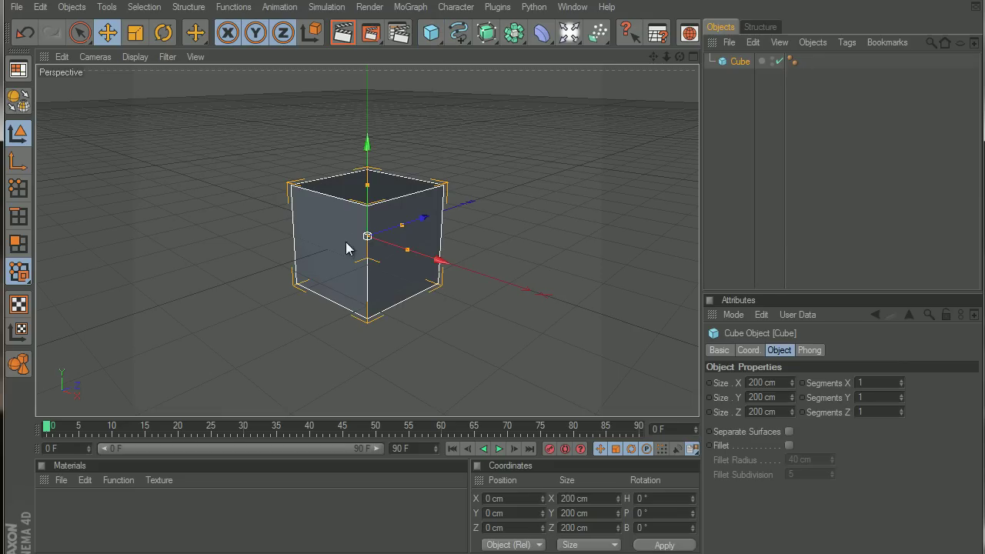
drag(400, 224, 491, 316)
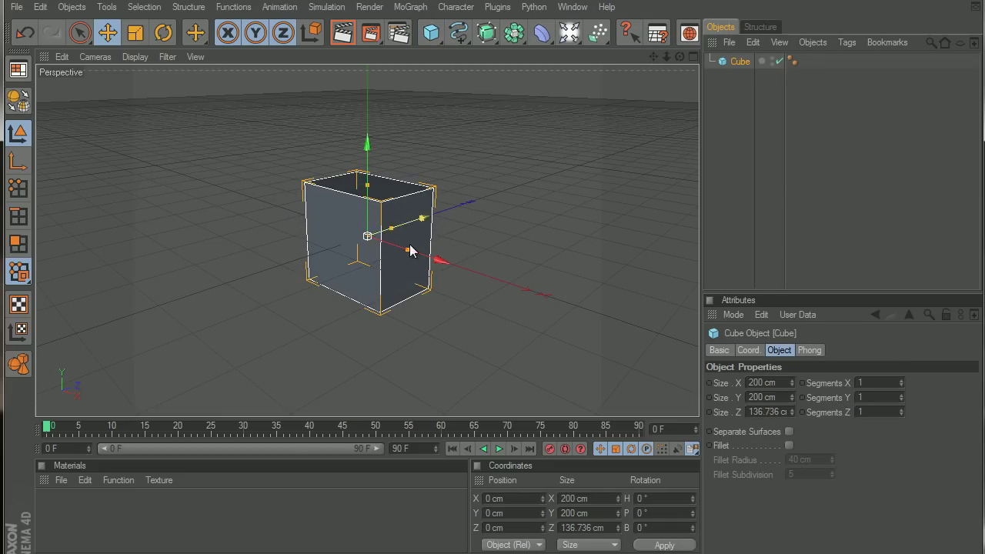
drag(406, 251, 492, 313)
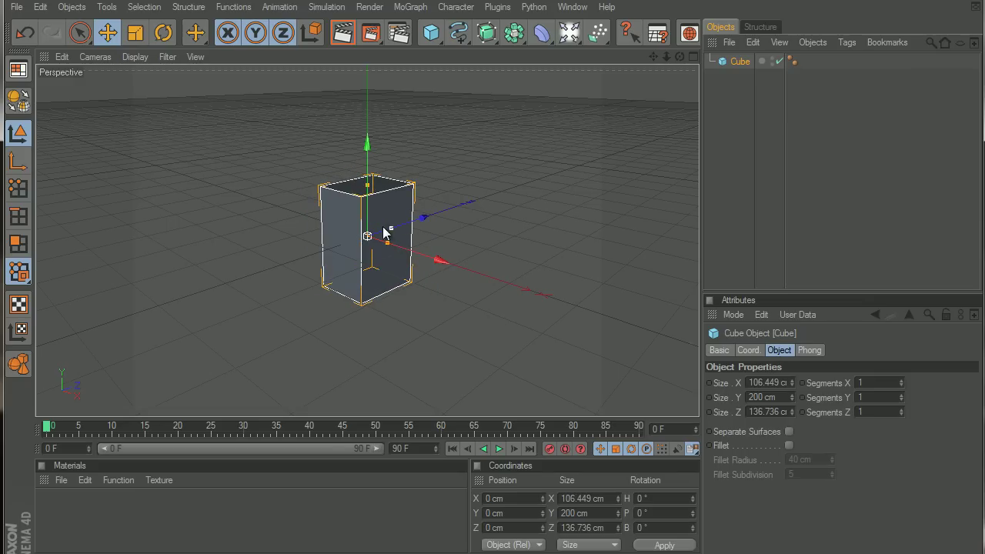
mouse_move(389, 230)
mouse_down()
mouse_move(491, 314)
mouse_move(393, 244)
mouse_up()
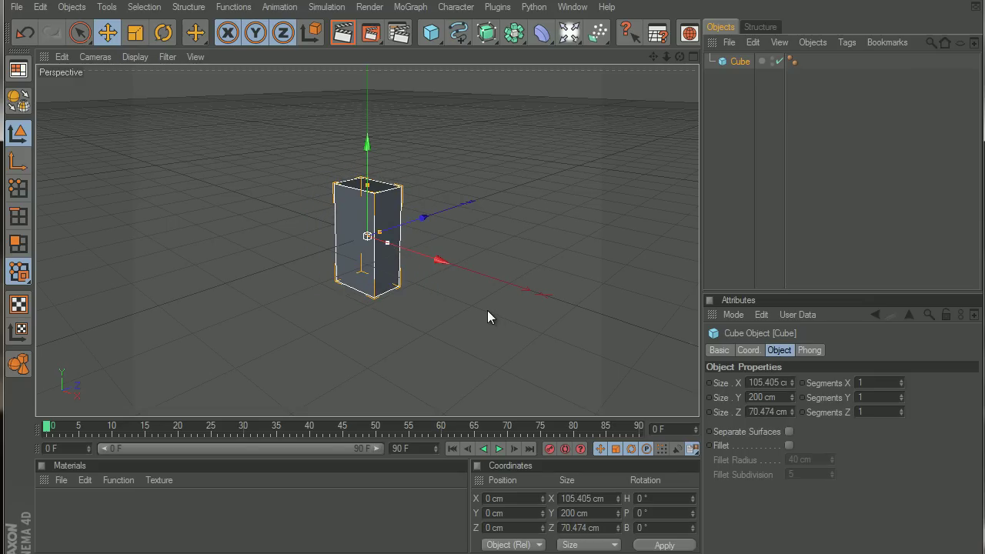
drag(487, 311, 383, 240)
drag(366, 185, 493, 311)
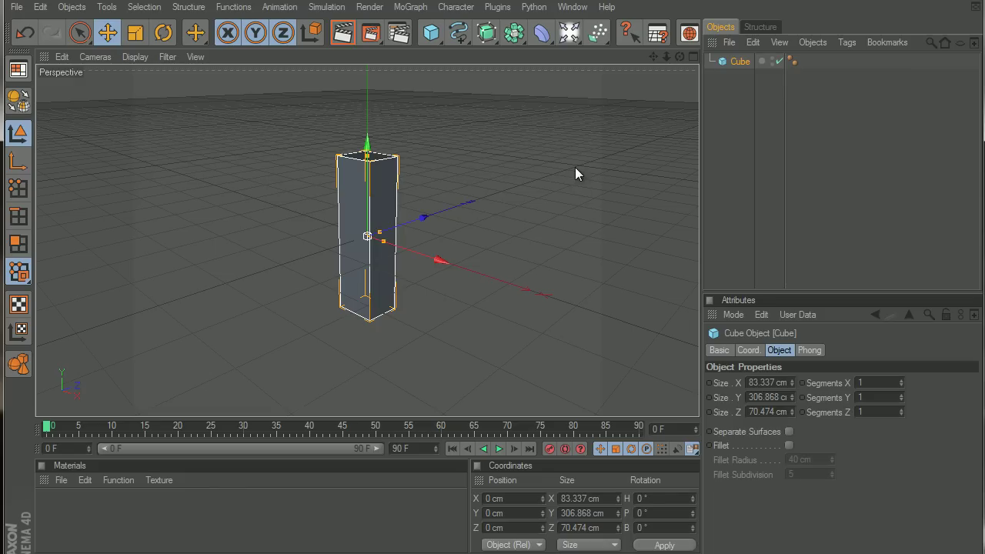
- Duplicate the column, reshape the copy to about 116 × 64 × 198 cm and move it to about Y -115, Z 60 cm as a base
key(ctrl+c)
key(ctrl+v)
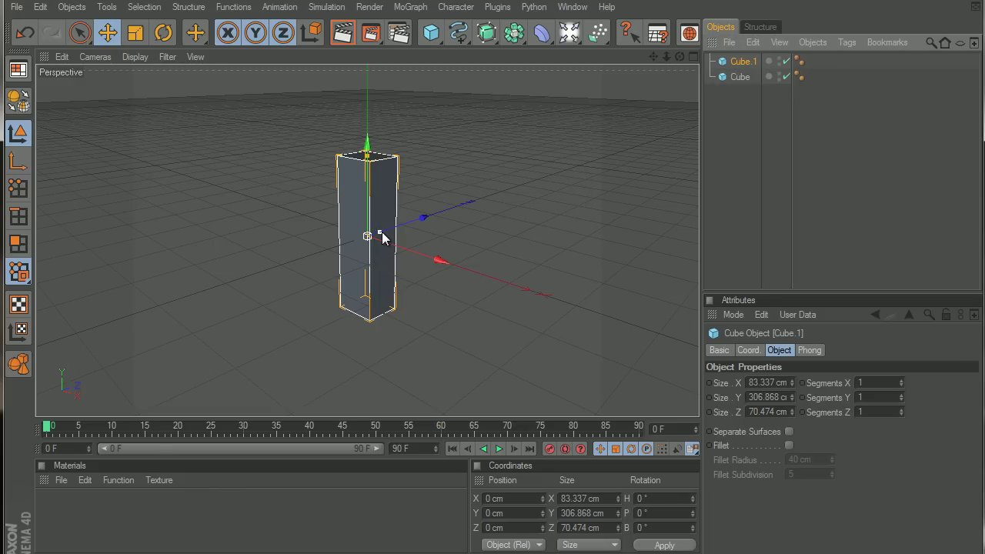
drag(380, 231, 350, 194)
mouse_move(374, 153)
mouse_down()
mouse_move(494, 316)
mouse_move(377, 166)
mouse_up()
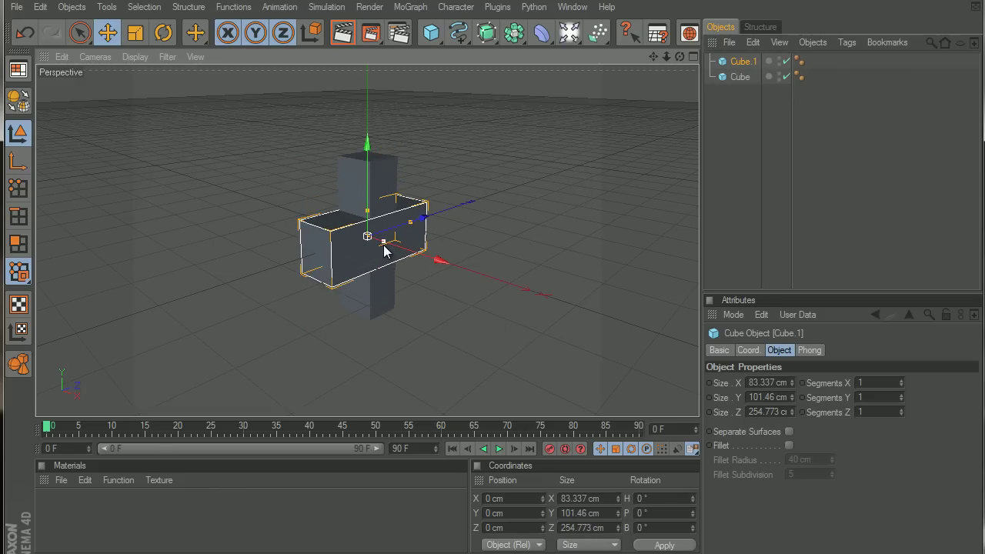
drag(384, 245, 494, 315)
drag(413, 222, 389, 243)
drag(367, 211, 492, 313)
drag(366, 185, 493, 315)
drag(429, 266, 493, 313)
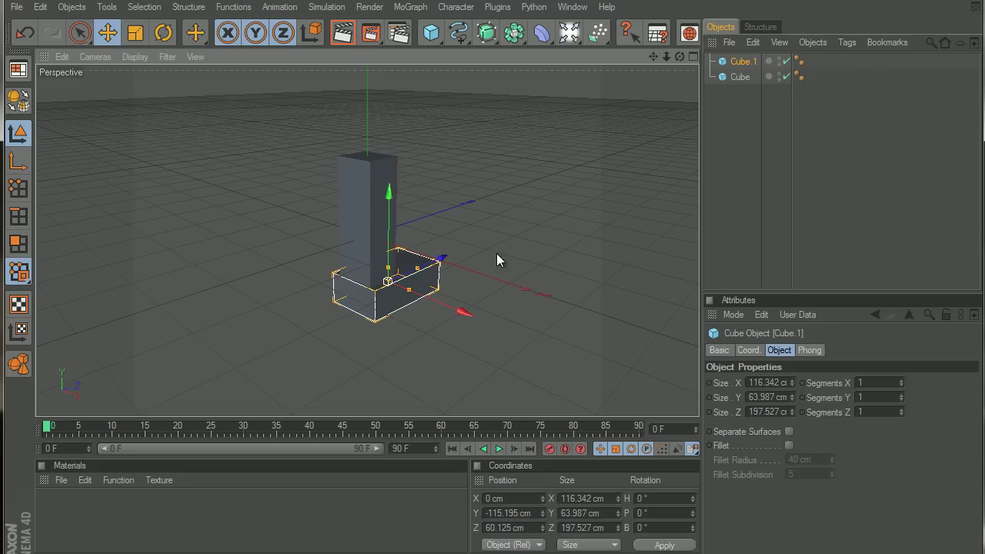
click(501, 254)
- Add a cylinder about 21 cm in radius and 89 cm high, and place it under the base at about X 15, Y -177 cm
scroll(445, 289, up, 5)
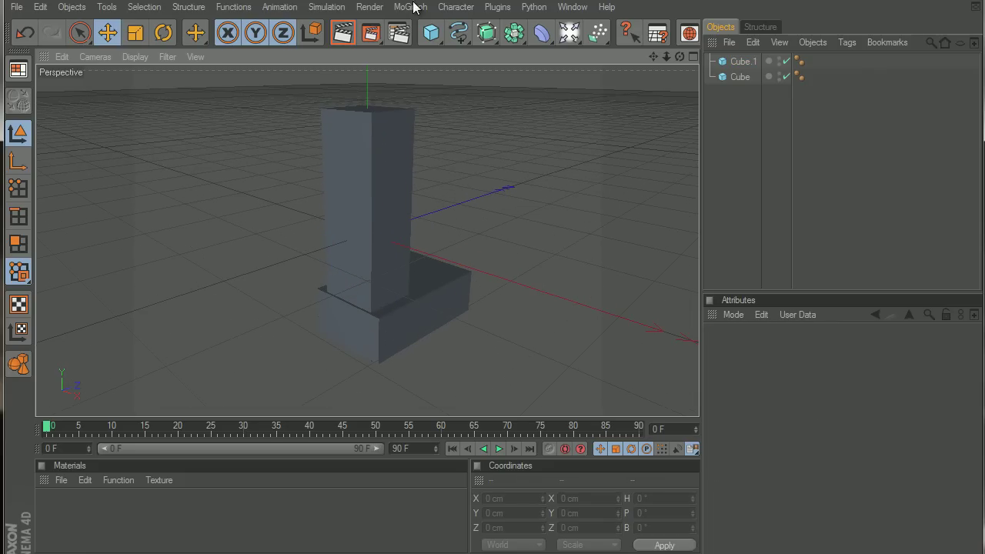
click(431, 33)
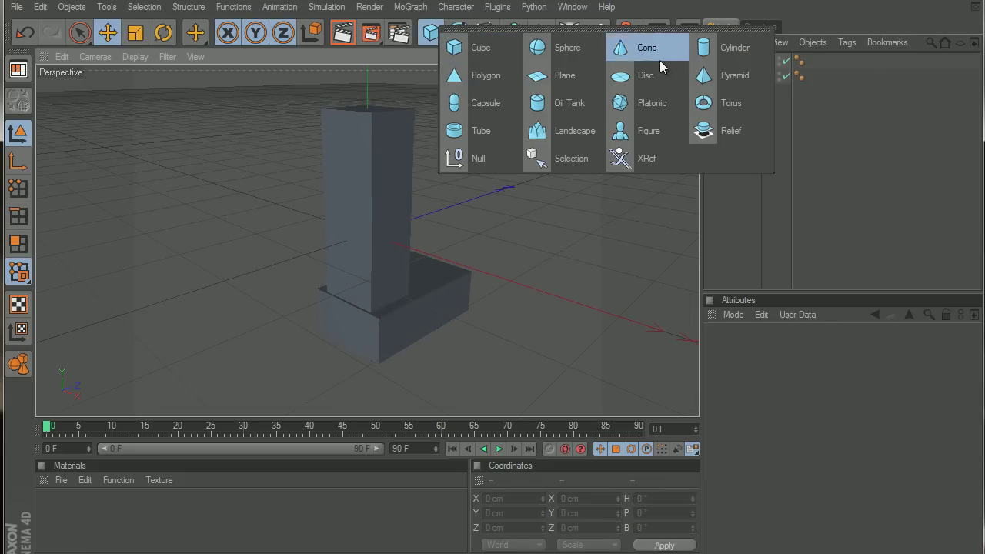
click(723, 48)
drag(367, 156, 385, 204)
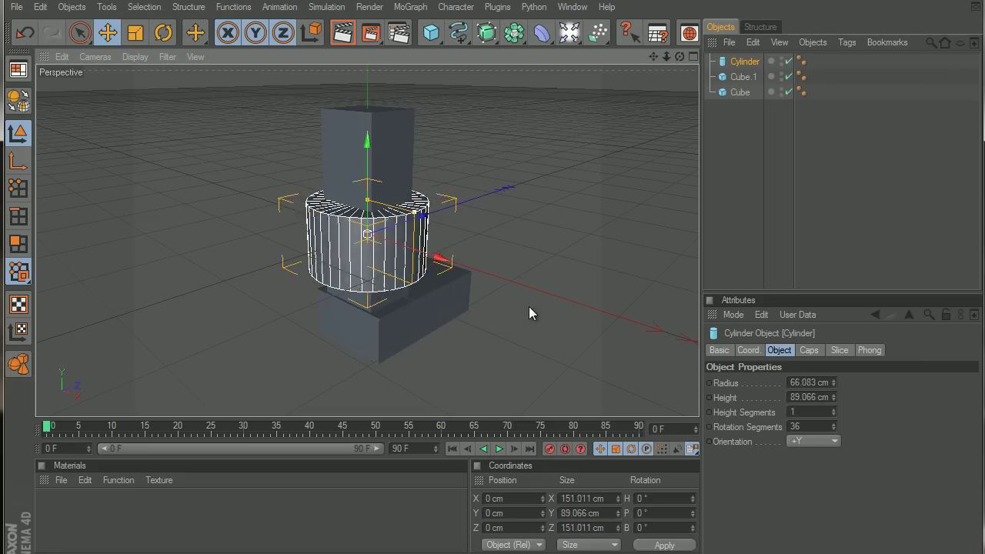
drag(529, 306, 489, 313)
drag(366, 163, 366, 293)
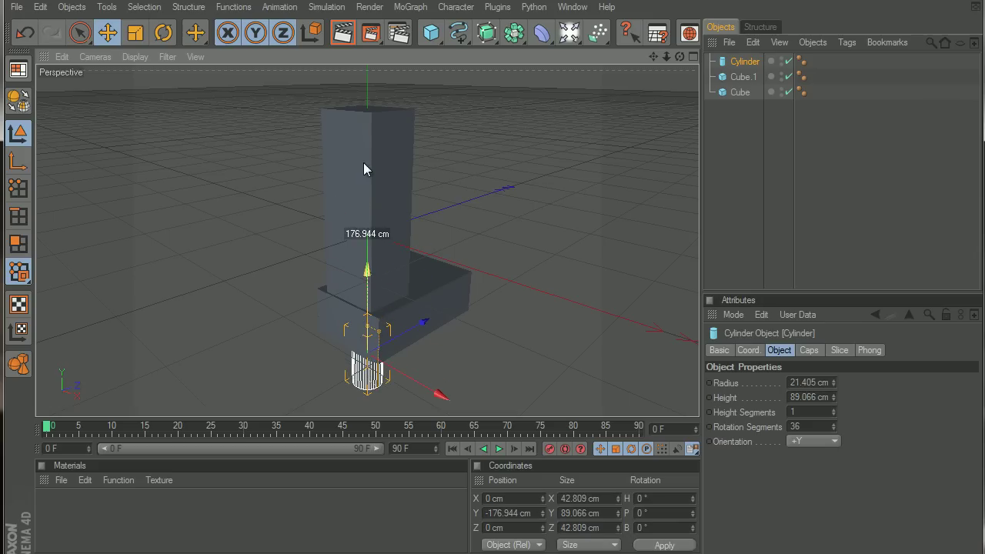
drag(413, 389, 497, 321)
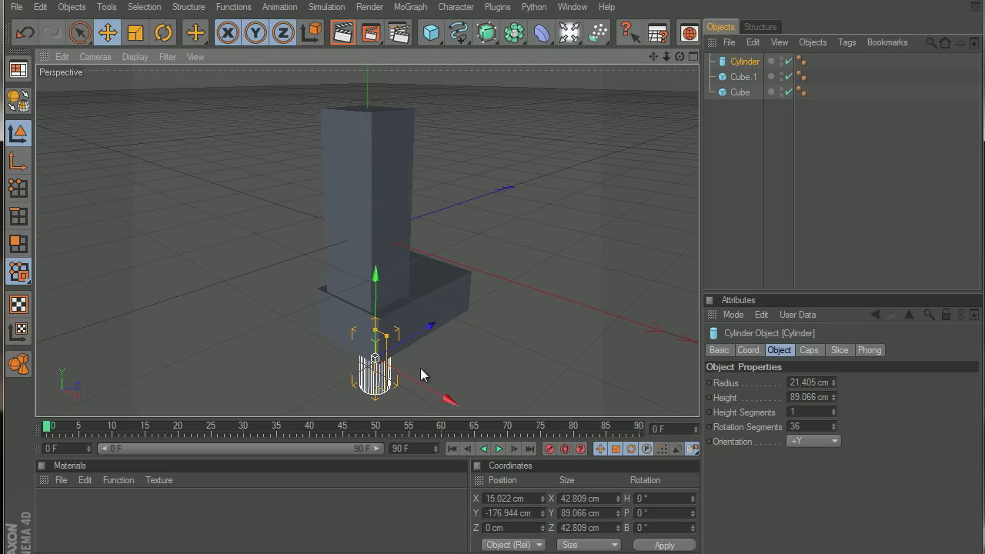
- Duplicate the cylinder three times as legs under the base, the first copy at about X -64 cm and the last at X 27, Z 170 cm
key(ctrl+c)
key(ctrl+v)
mouse_move(454, 408)
mouse_down()
mouse_move(420, 390)
mouse_move(452, 411)
mouse_up()
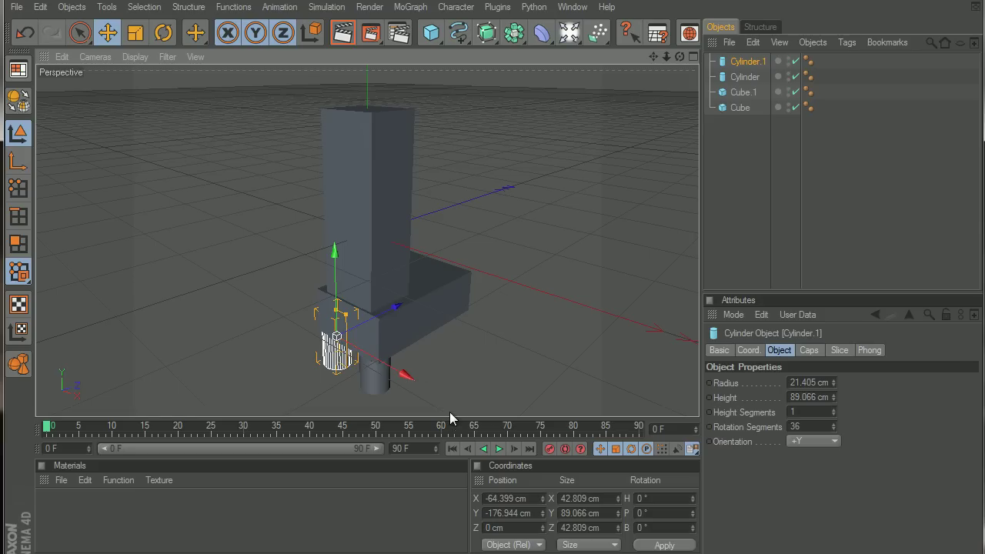
key(ctrl+c)
key(ctrl+v)
drag(396, 308, 440, 286)
ctrl+drag(496, 317, 498, 321)
ctrl+drag(380, 347, 494, 321)
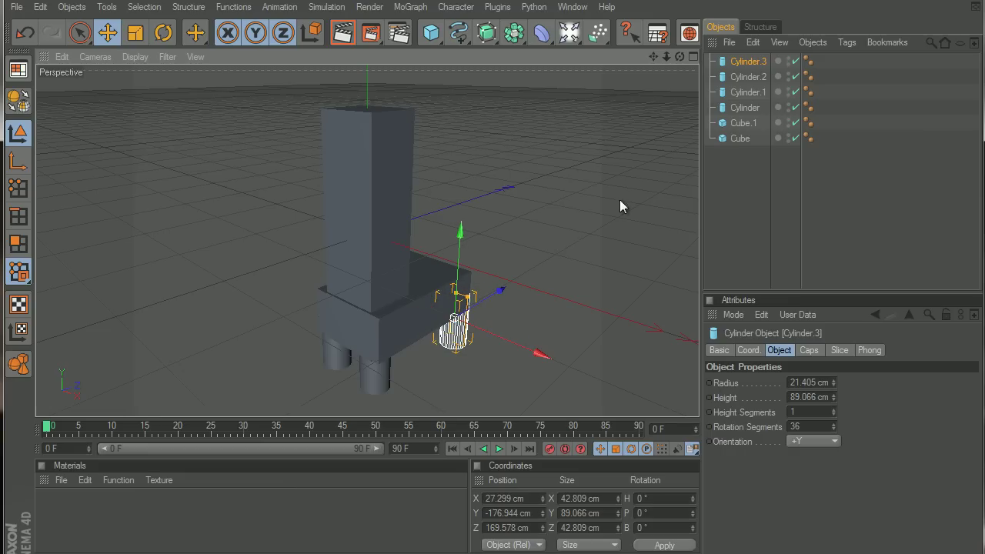
- Select the two rear legs, Cylinder.3 and Cylinder.2, and move them together along Z to about 140 cm
shift+click(758, 77)
click(754, 63)
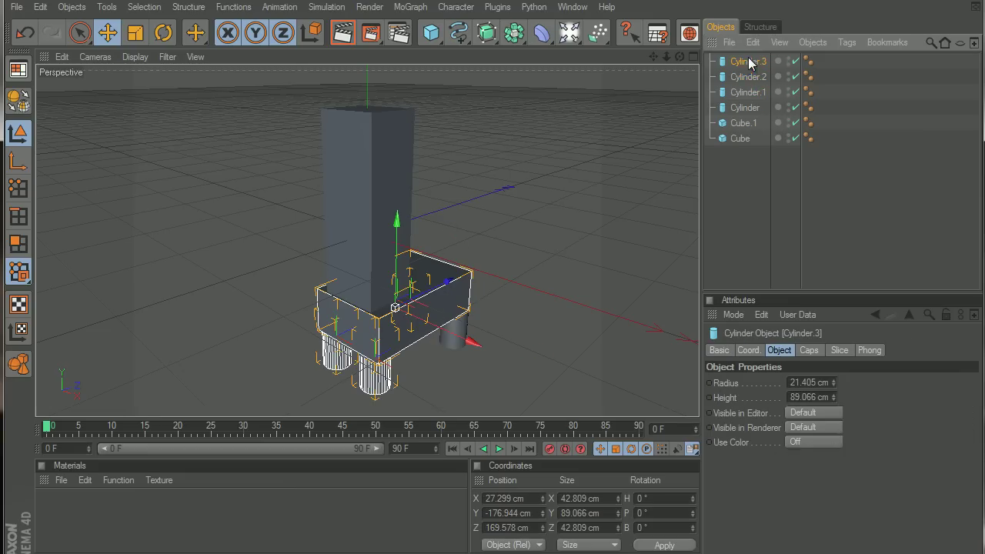
ctrl+click(742, 76)
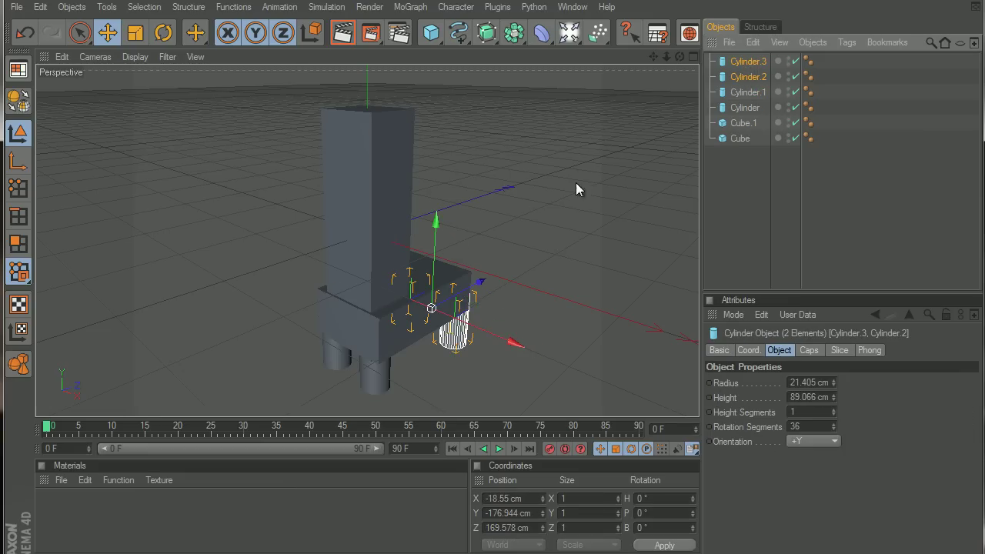
drag(460, 289, 495, 320)
click(740, 200)
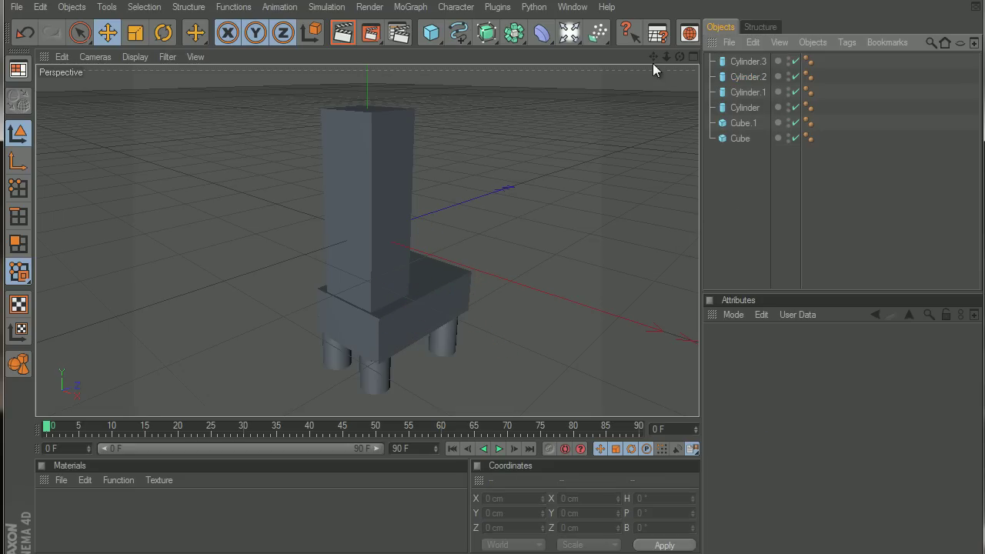
- Add a cube, shrink it to about 51 × 33 × 26 cm and move it to about Y 75, Z -65 cm
drag(431, 32, 462, 44)
drag(418, 218, 494, 319)
drag(367, 157, 391, 173)
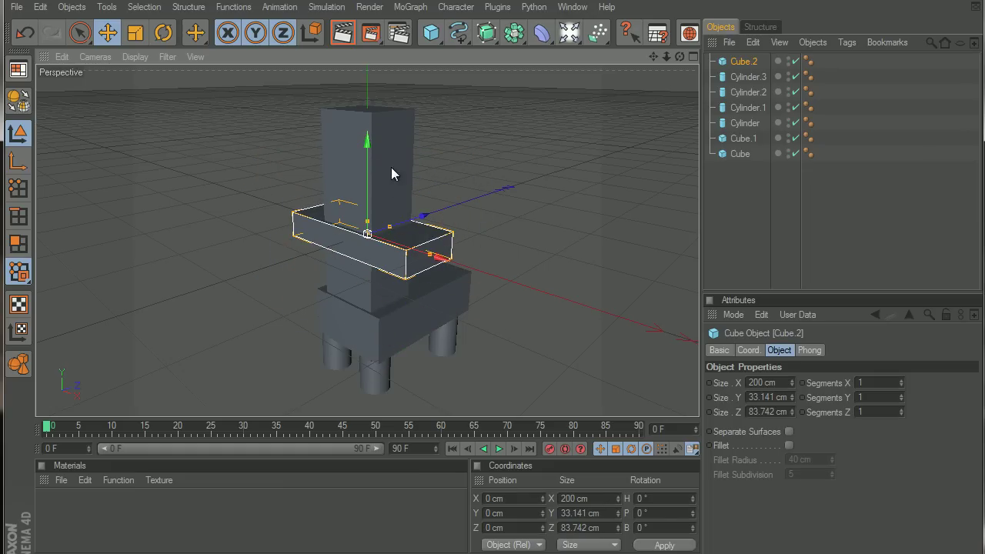
drag(428, 257, 492, 311)
mouse_move(392, 228)
mouse_down()
mouse_move(496, 320)
mouse_move(378, 224)
mouse_move(492, 314)
mouse_move(391, 218)
mouse_up()
mouse_move(326, 205)
mouse_down()
mouse_move(492, 314)
mouse_move(325, 206)
mouse_up()
- Slim the small cube into a bar about 48 × 6 × 5 cm and raise it to about Y 82 cm
scroll(308, 192, up, 5)
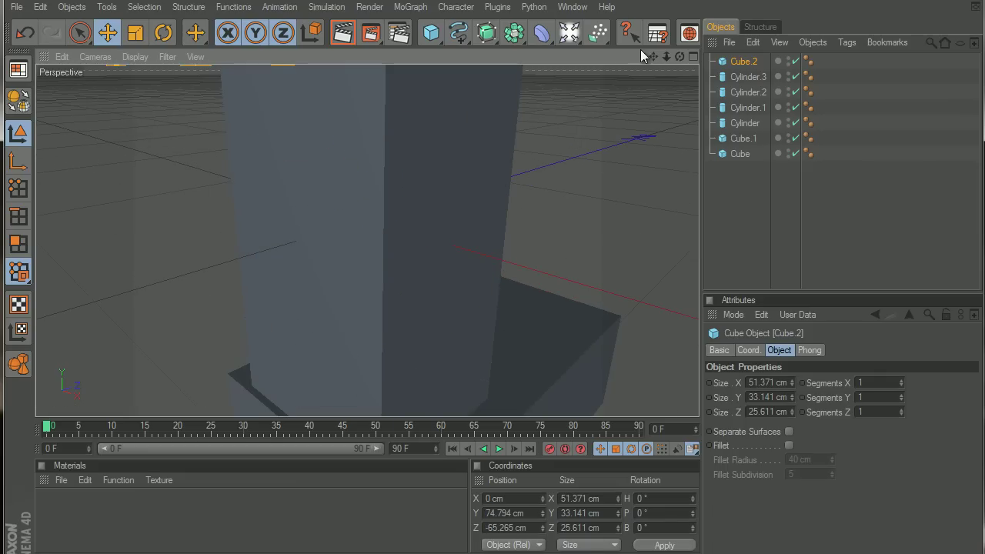
drag(653, 57, 493, 313)
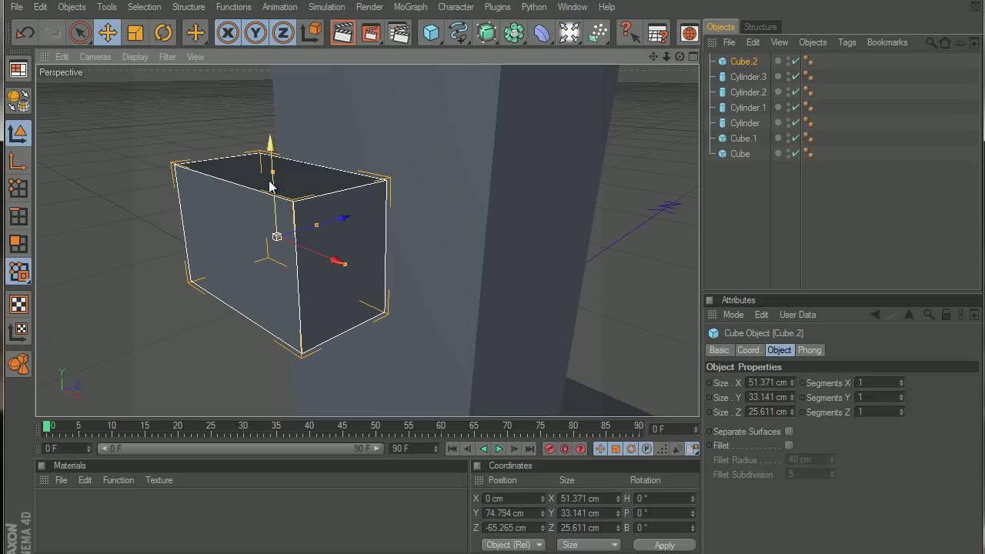
drag(269, 182, 494, 320)
drag(344, 264, 491, 313)
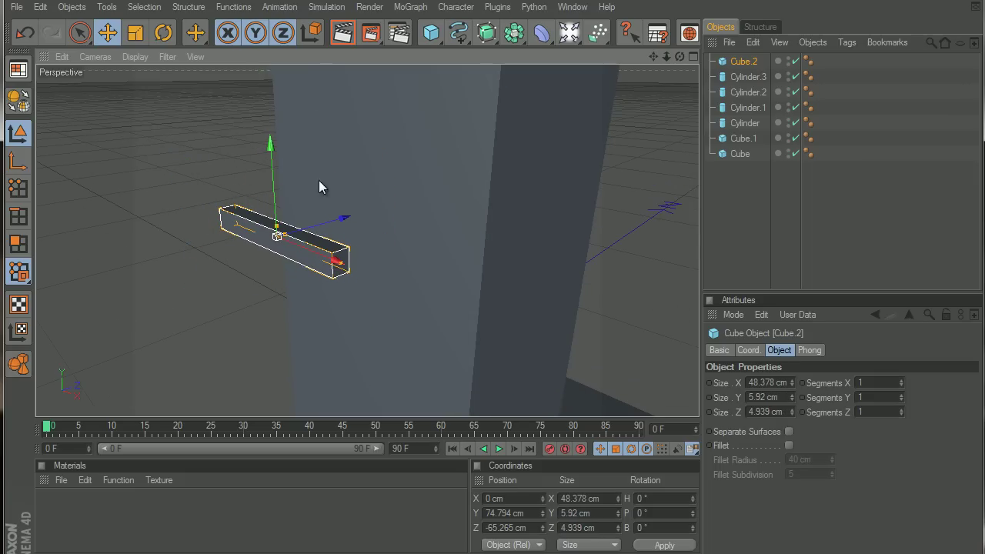
drag(275, 179, 274, 156)
scroll(276, 183, down, 5)
scroll(275, 183, up, 1)
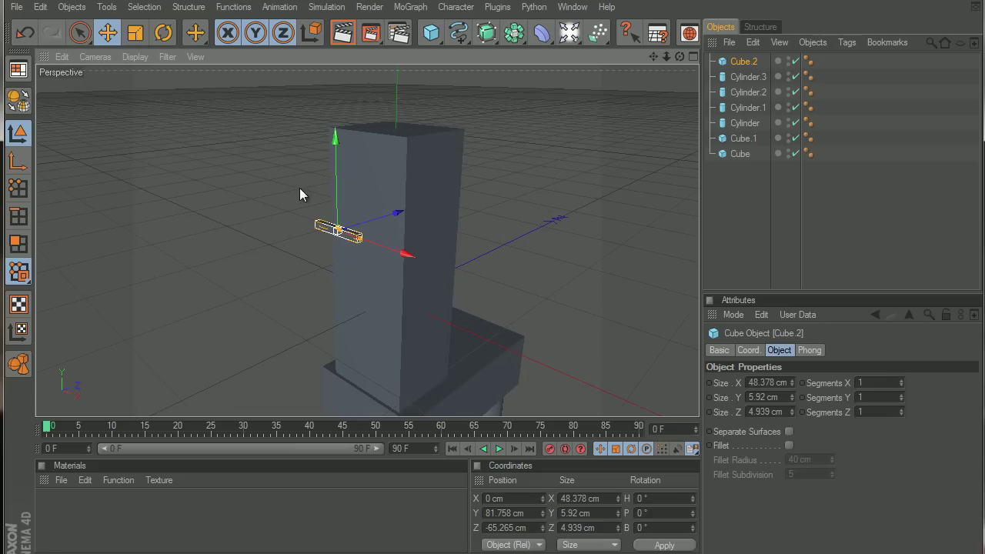
- Move the thin bar in front of the column's upper part, at about X 4, Y 140, Z -97 cm
drag(334, 190, 335, 144)
drag(395, 178, 422, 174)
drag(363, 138, 363, 146)
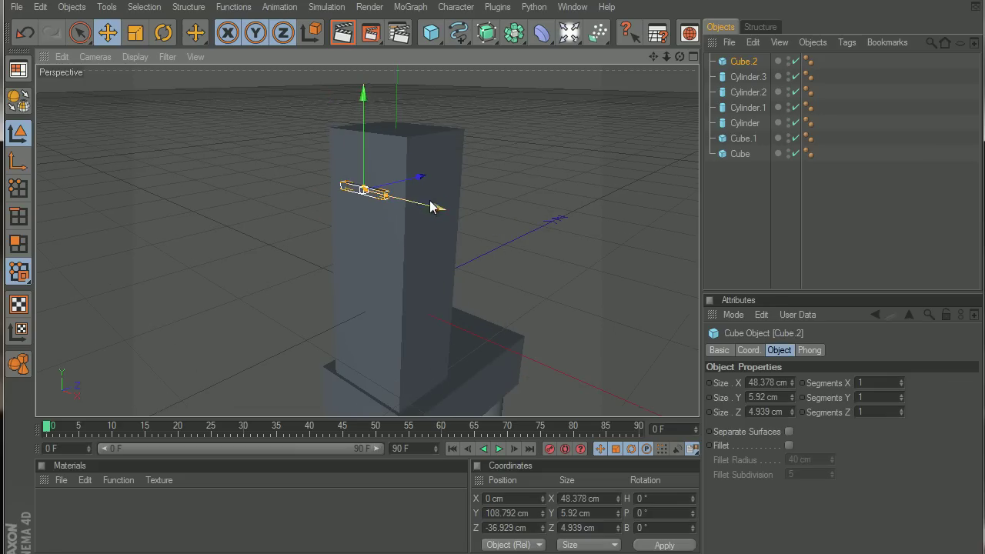
right_drag(492, 313, 492, 314)
drag(678, 58, 491, 314)
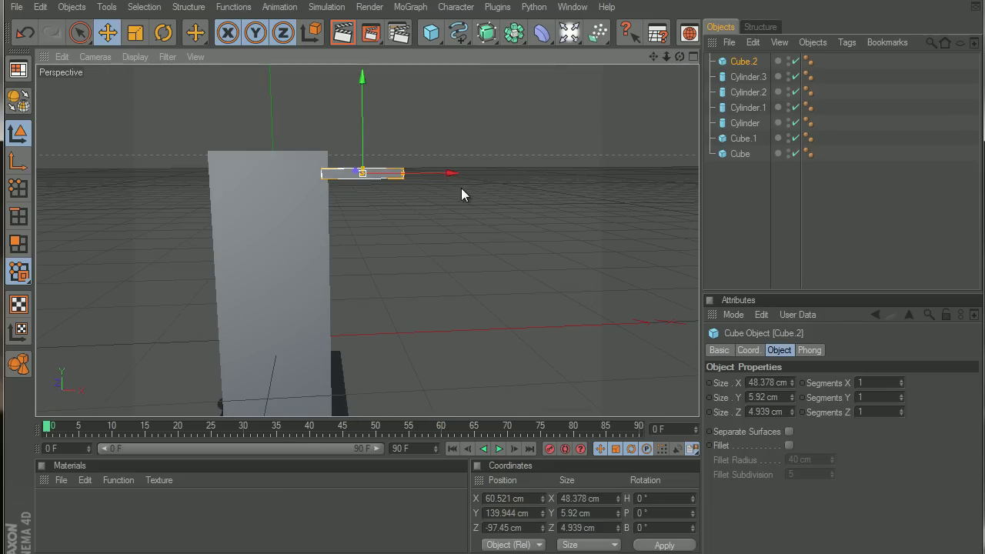
drag(449, 170, 376, 141)
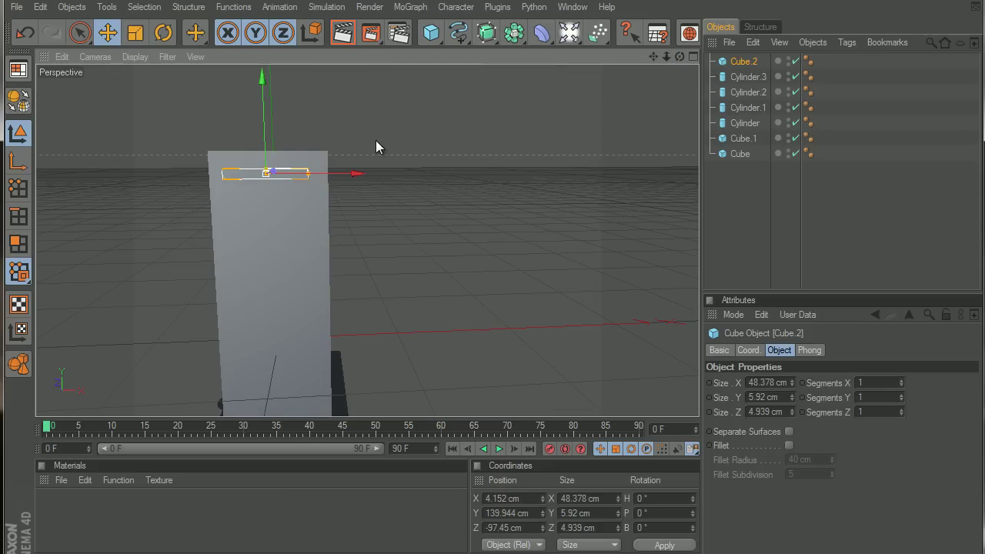
- In the front view, centre the bar on the column and lower it to about X -1, Y 91 cm
middle_click(287, 136)
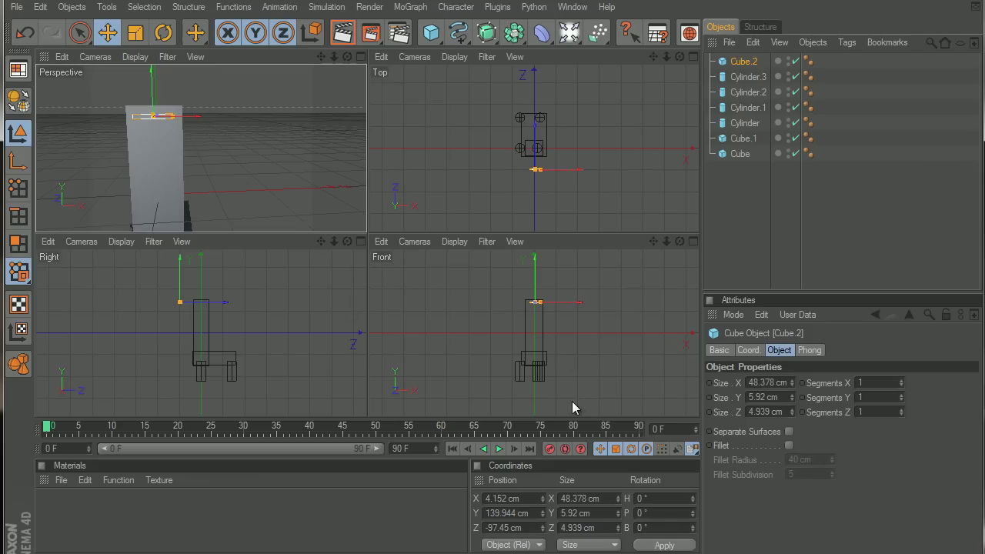
middle_click(525, 306)
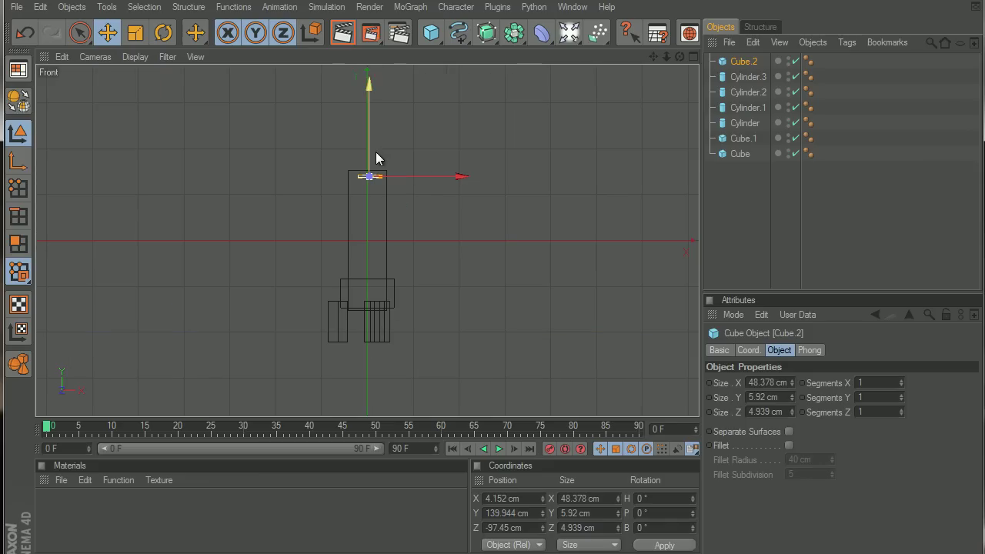
drag(364, 147, 493, 319)
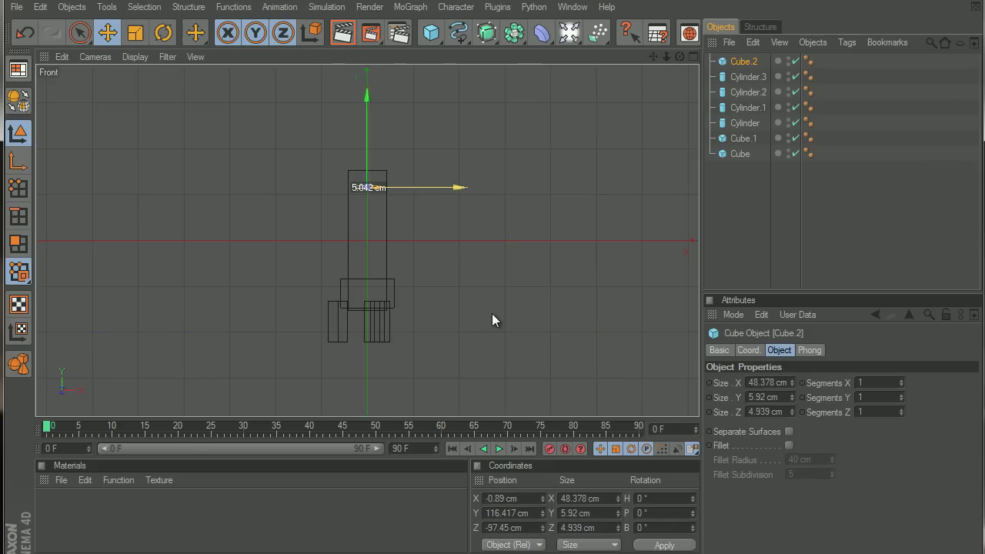
drag(369, 153, 494, 320)
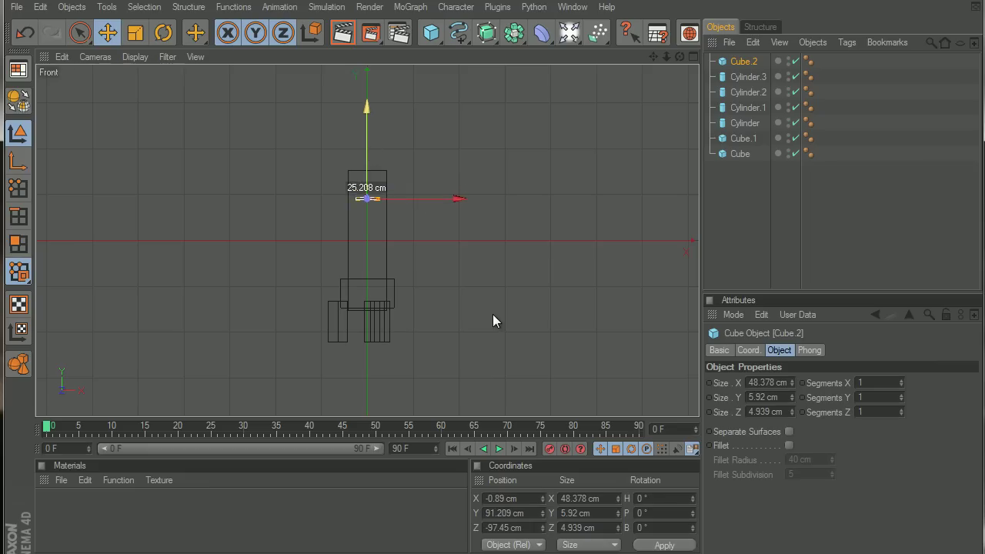
scroll(379, 200, up, 2)
click(735, 212)
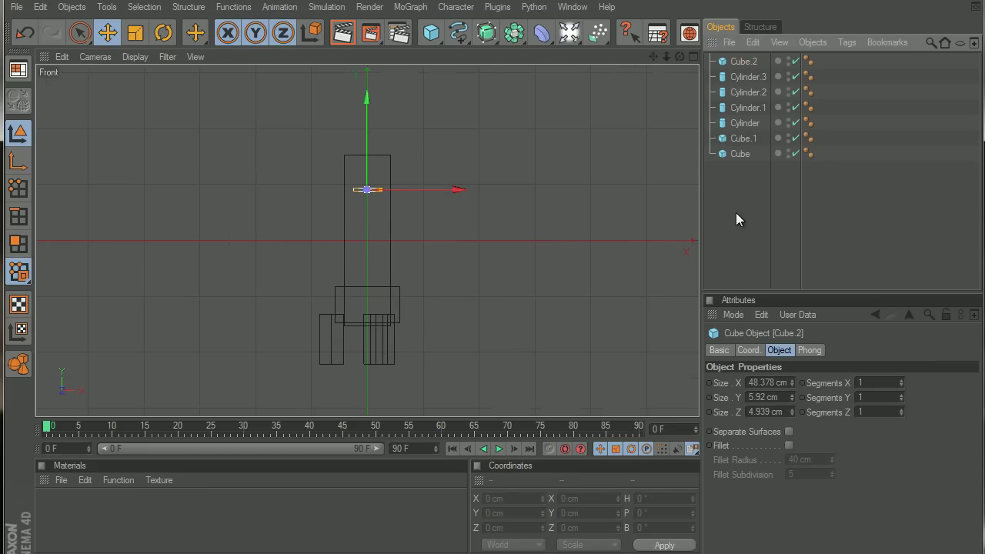
- In the front view, move Cylinder.1 to about X -31 cm, align Cylinder.2 with it, and move Cylinder.3 to about X 37 cm
click(323, 334)
drag(323, 334, 501, 314)
click(377, 366)
click(382, 356)
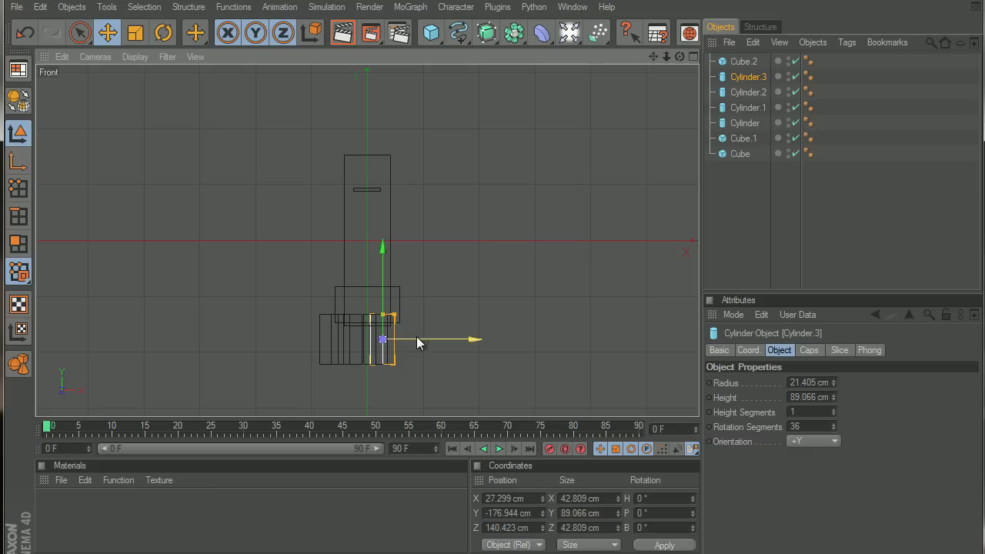
drag(417, 336, 497, 313)
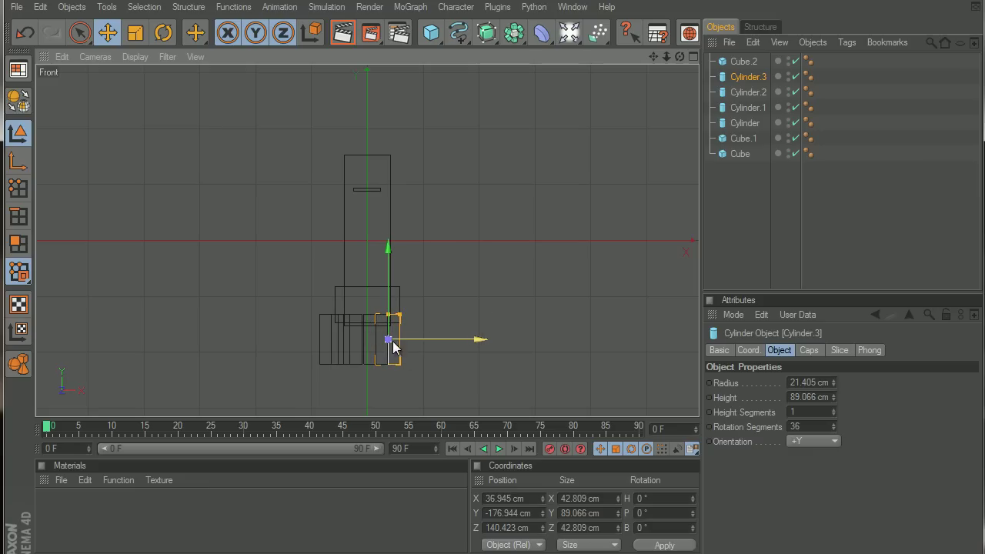
click(750, 92)
drag(419, 340, 492, 321)
click(747, 108)
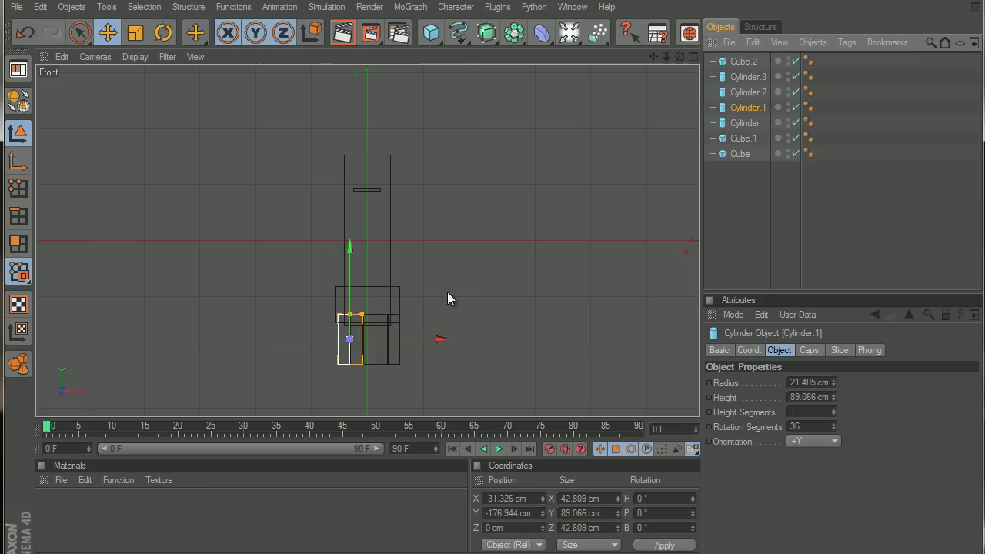
- Align the other leg pair under the base, moving Cylinder to about X 32 cm and Cylinder.3 to about X 33 cm
click(743, 124)
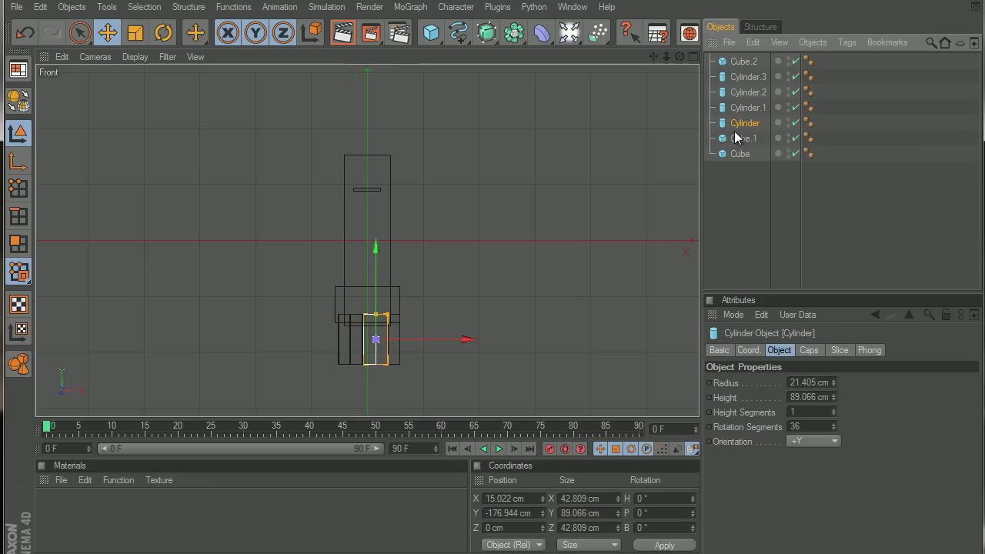
drag(454, 339, 495, 322)
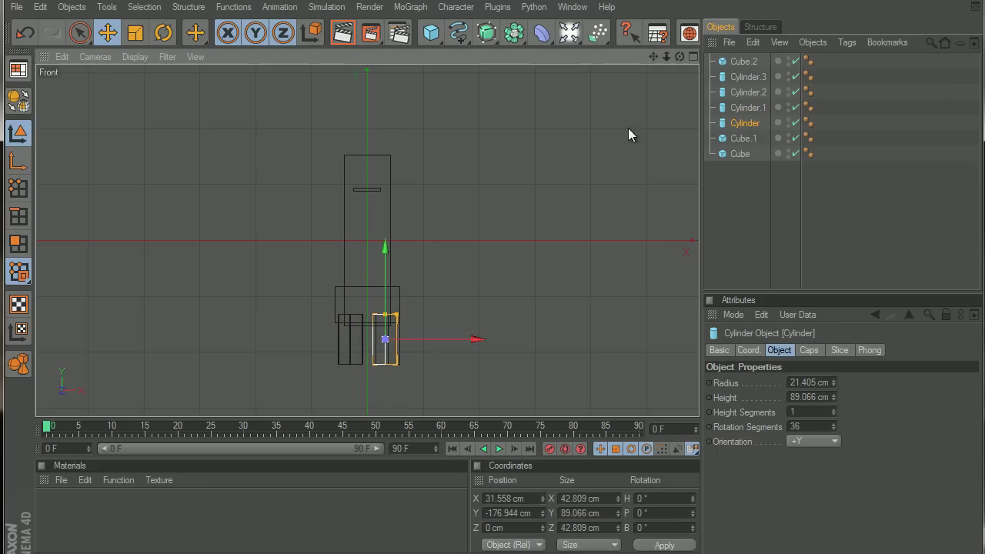
click(751, 78)
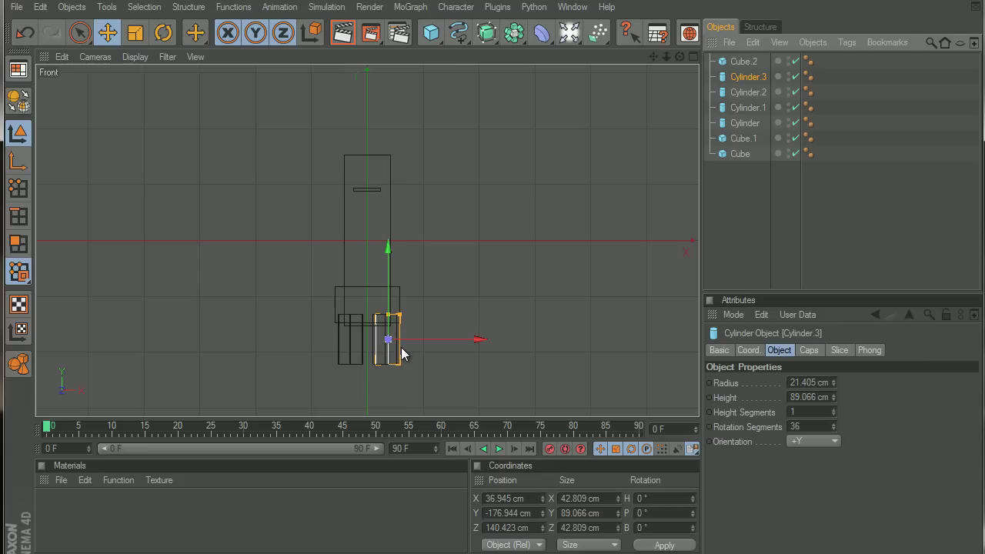
drag(420, 349, 496, 316)
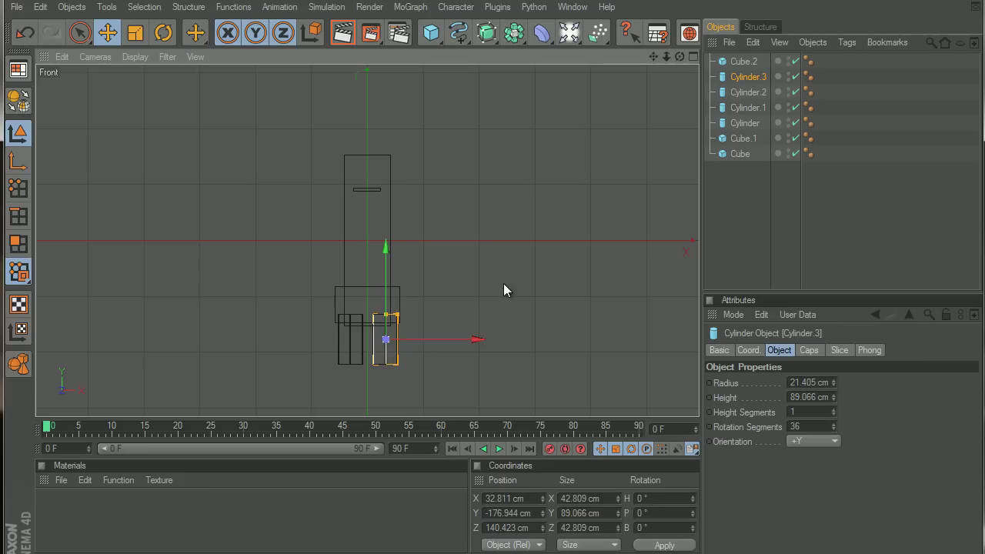
click(500, 286)
scroll(381, 207, up, 4)
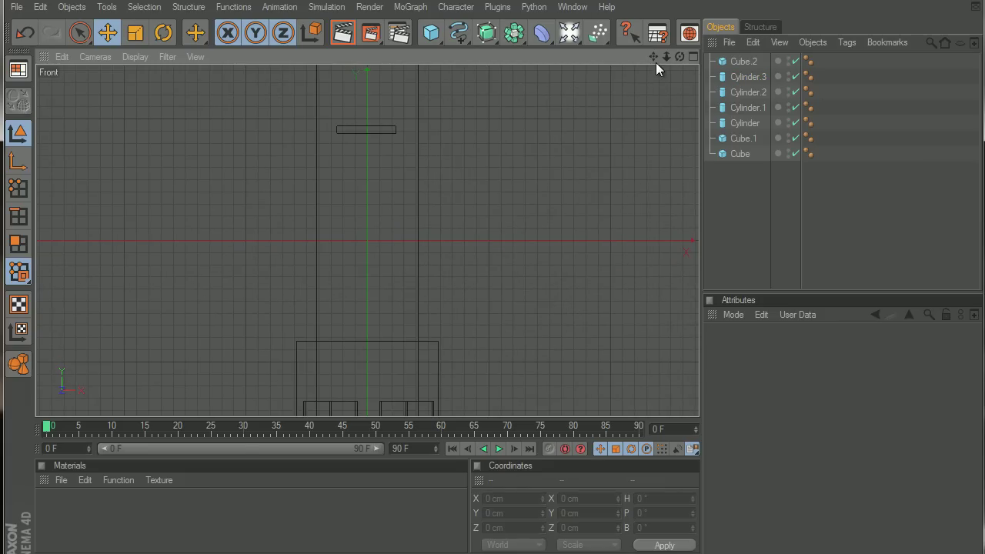
drag(654, 59, 646, 151)
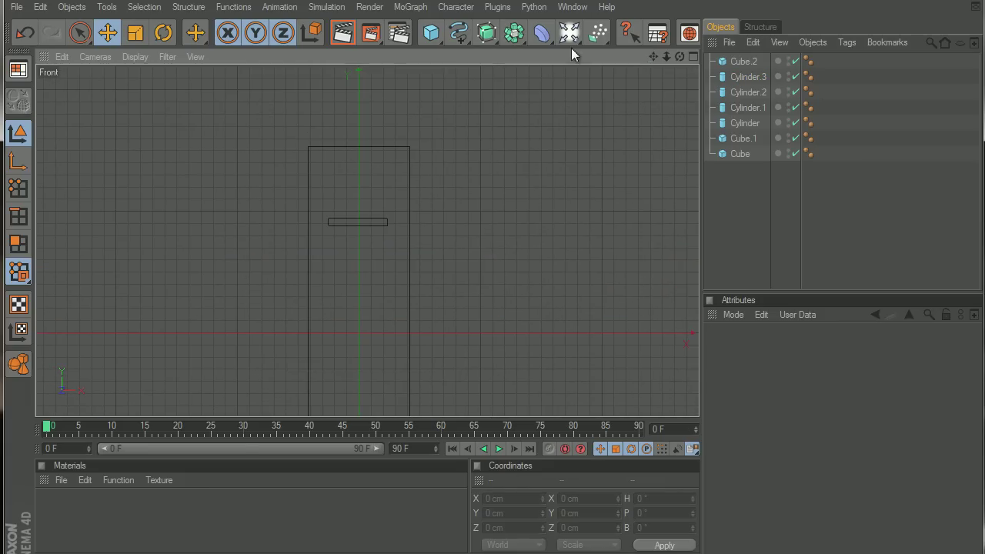
click(431, 32)
click(724, 61)
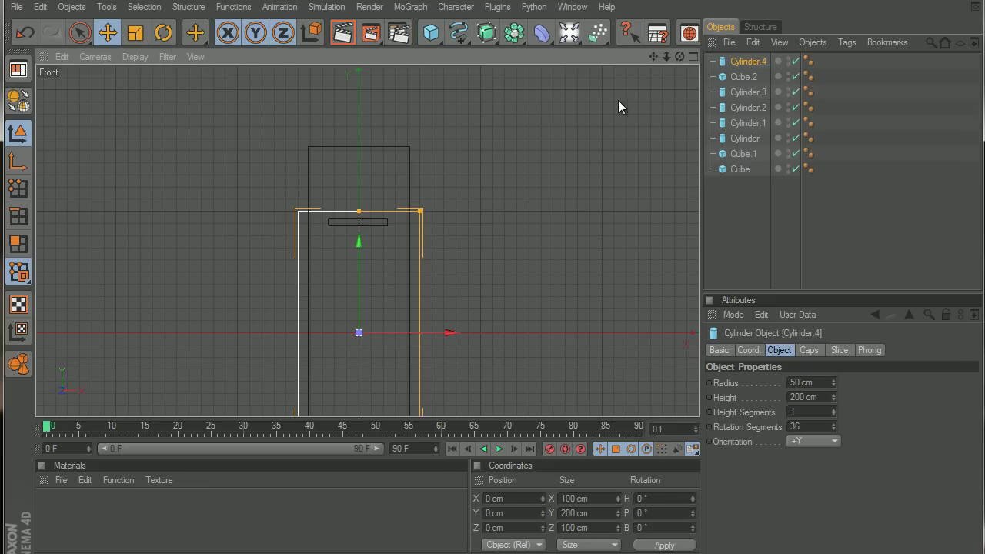
click(740, 61)
key(Delete)
- Add a cylinder, shrink it to about 10 cm radius and 14 cm height, and rotate its pitch to 95°
click(431, 33)
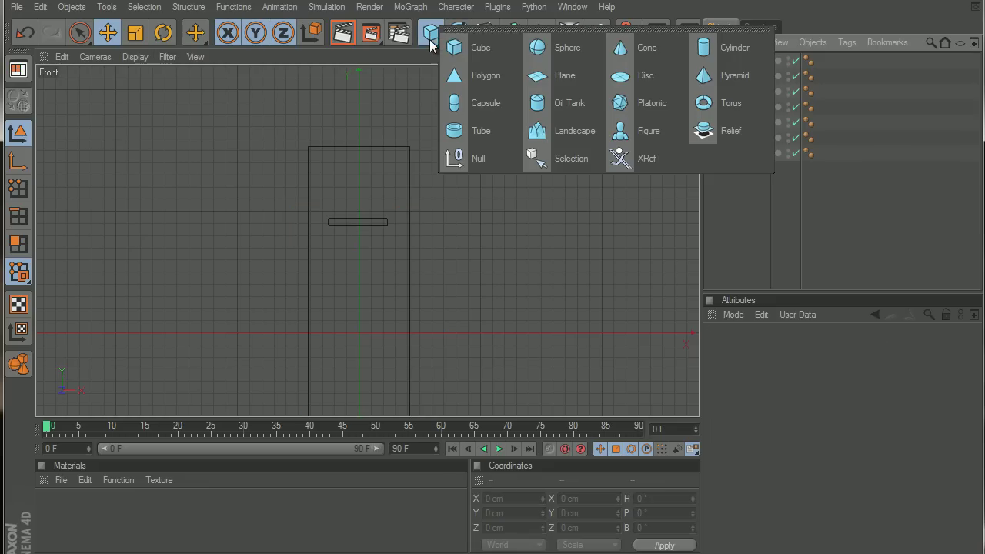
click(734, 53)
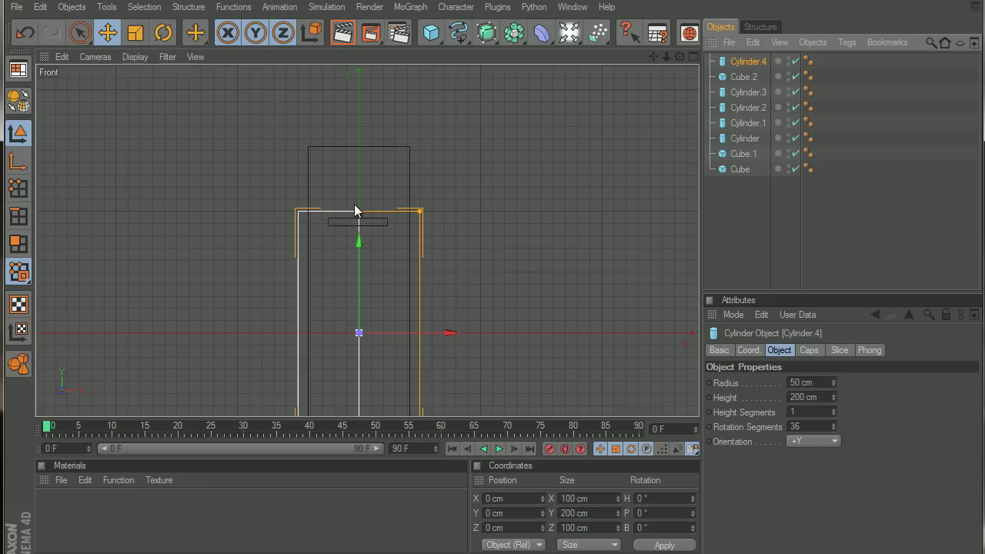
drag(358, 209, 494, 315)
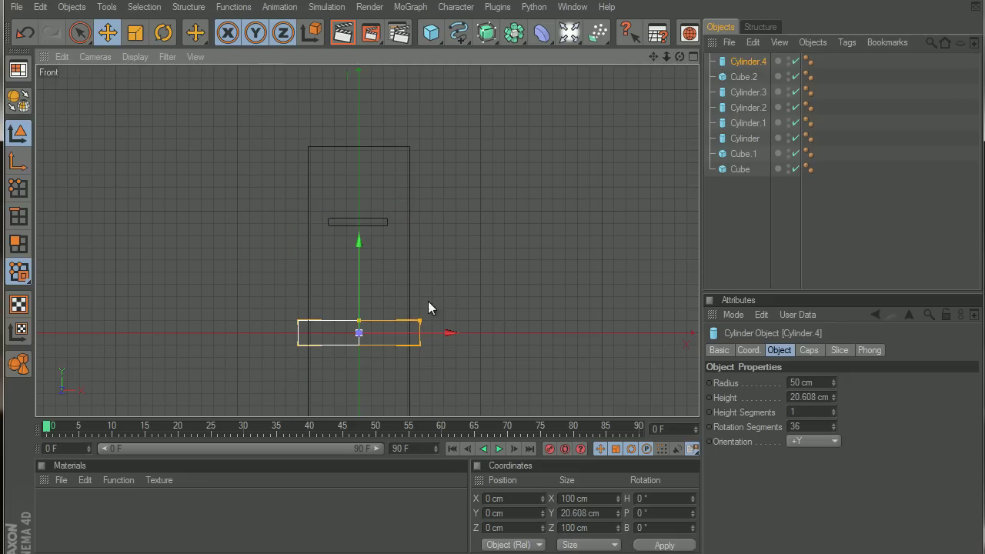
drag(419, 327, 494, 320)
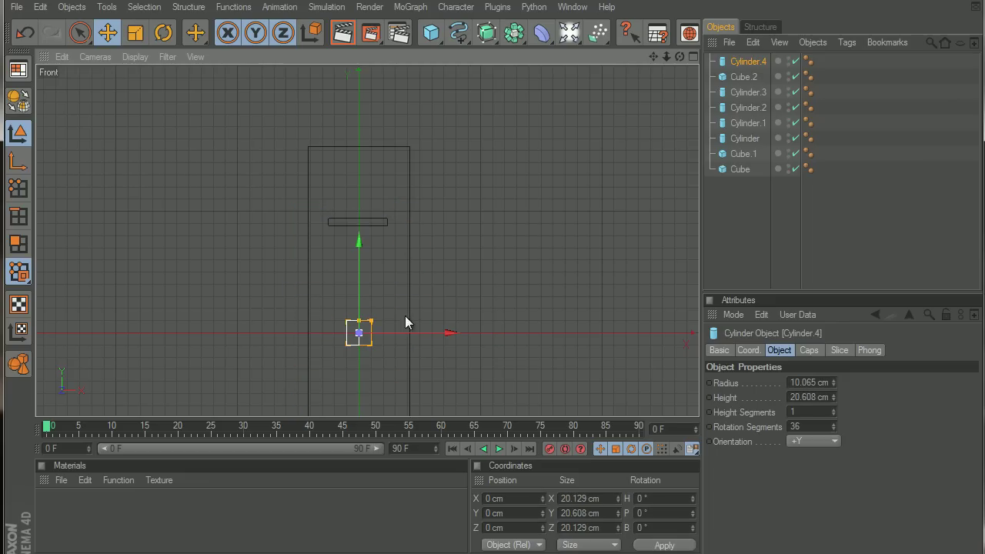
drag(359, 321, 363, 366)
click(156, 35)
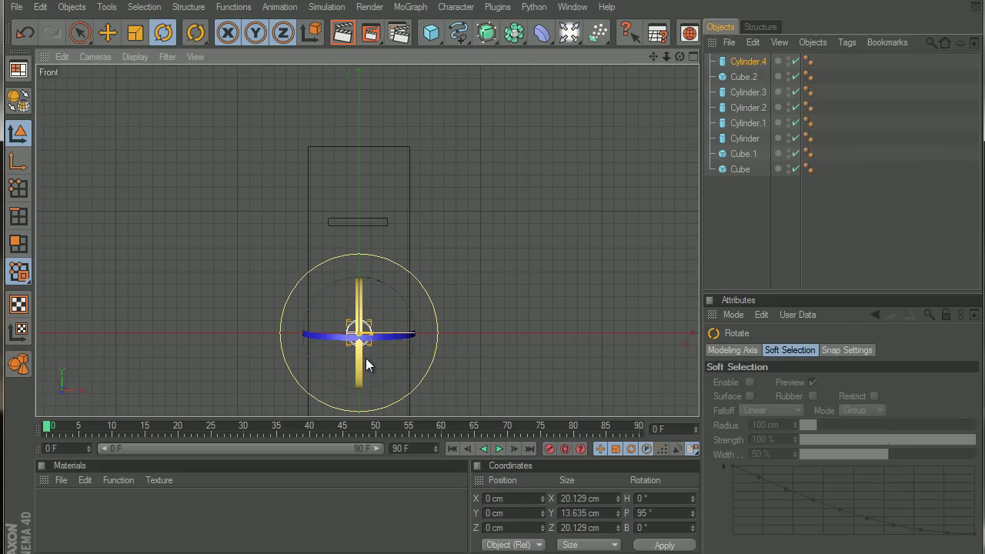
- Duplicate the small rotated cylinder and place the copy above the bar, right of the column's centre, as an eye
key(ctrl+c)
key(ctrl+v)
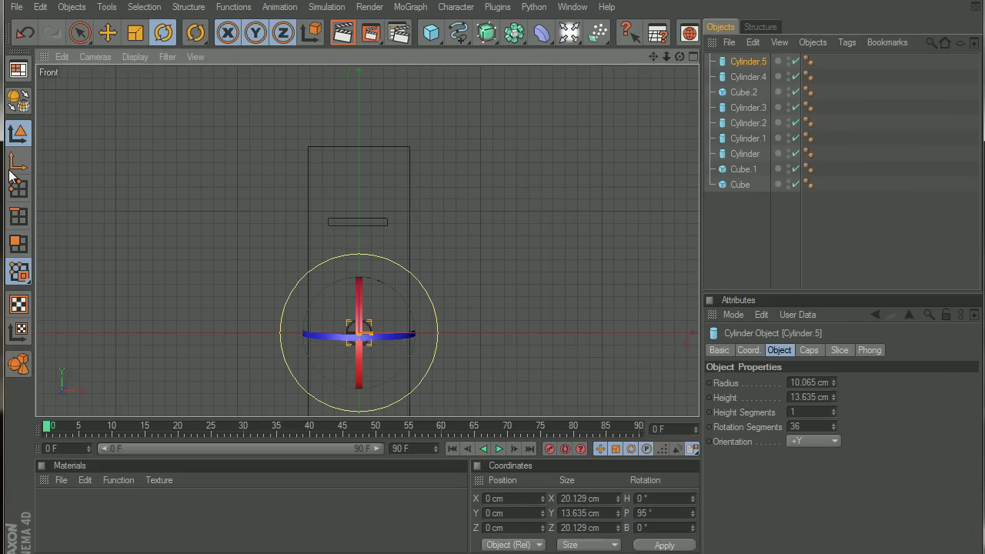
click(107, 34)
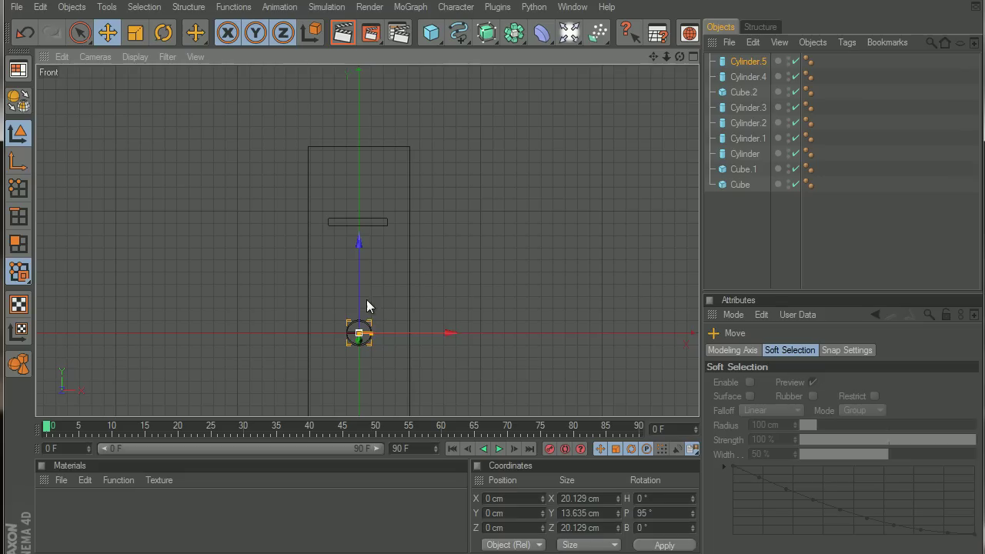
drag(366, 306, 471, 177)
- Move Cylinder.4 to about X -15 cm and Y 126 cm, level with the first eye, as the second eye
click(367, 329)
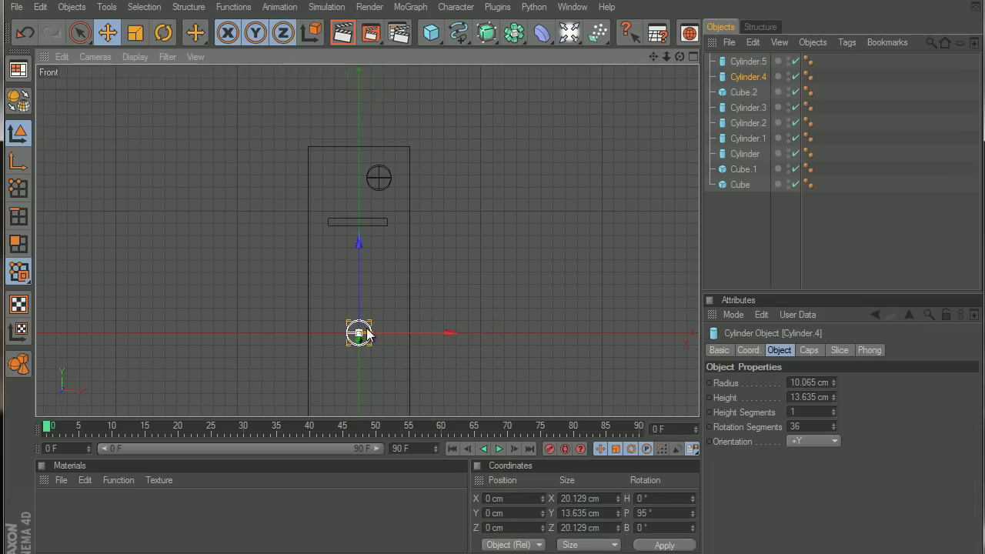
drag(446, 335, 428, 334)
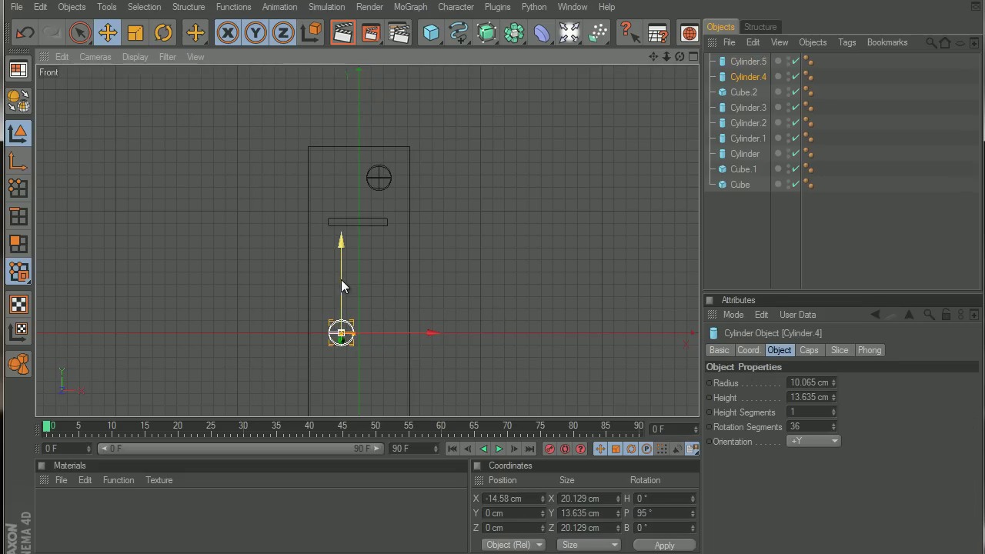
drag(341, 279, 493, 321)
- Duplicate the second eye cylinder, shrink the copy to about 6.9 cm radius, and shift it slightly forward as a pupil in the top view
key(ctrl+v)
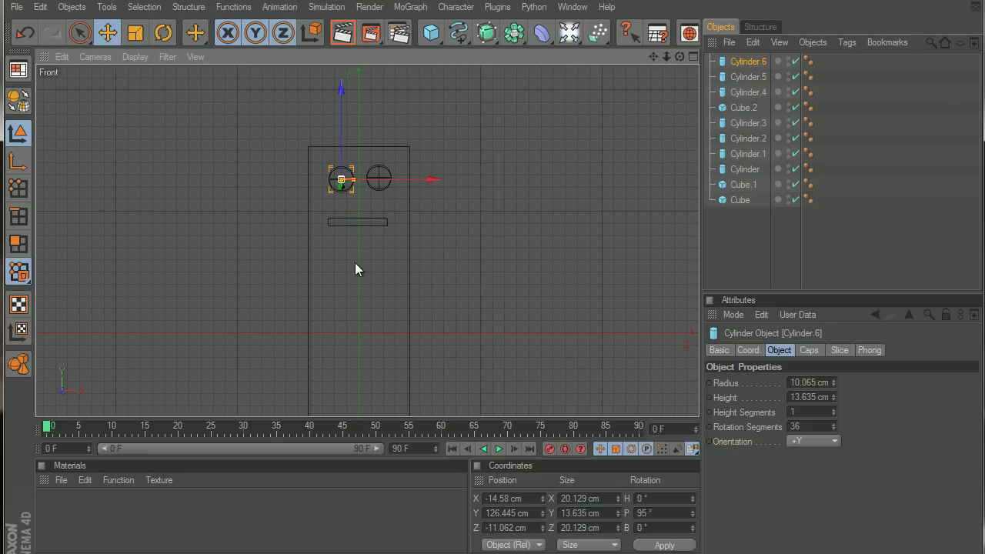
drag(355, 177, 348, 175)
middle_click(348, 176)
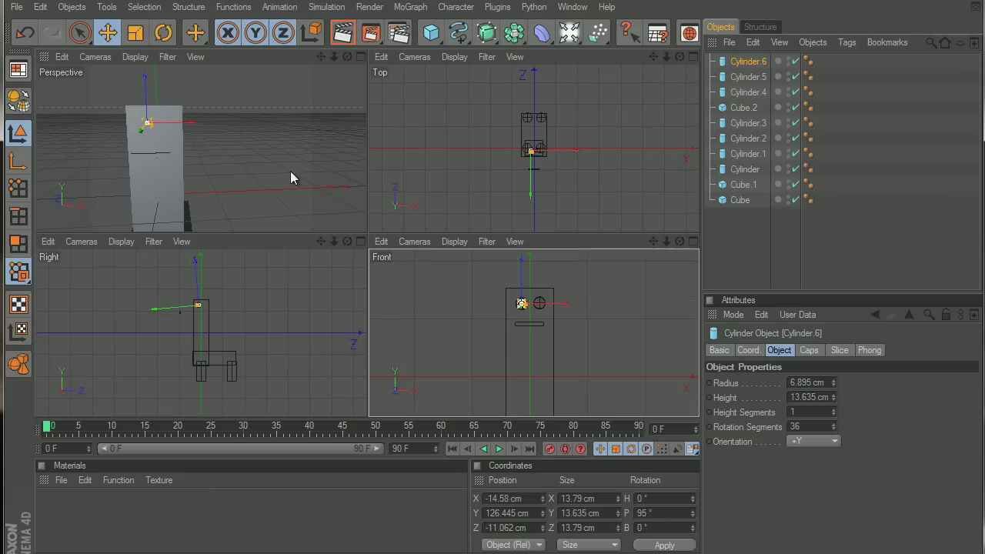
scroll(164, 120, up, 4)
scroll(164, 121, down, 4)
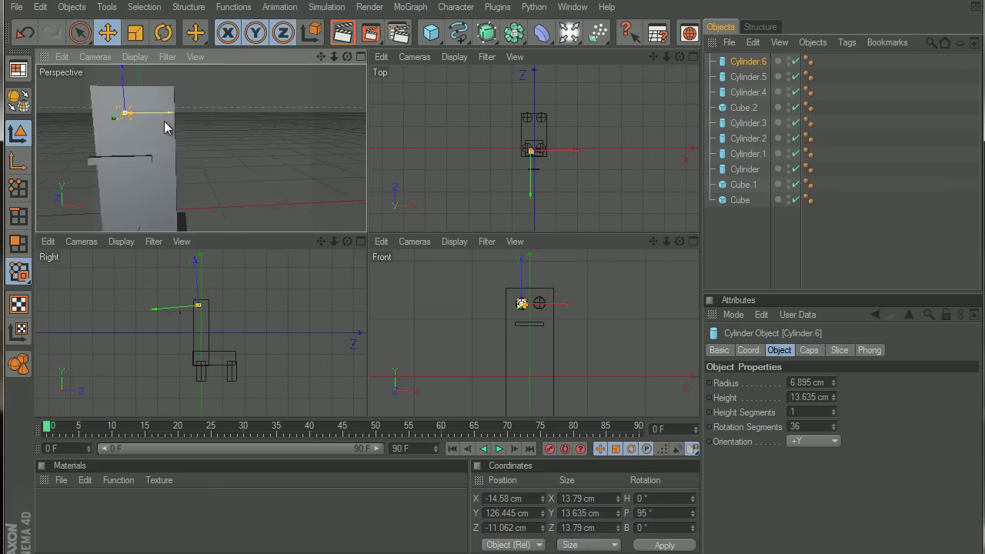
middle_click(509, 171)
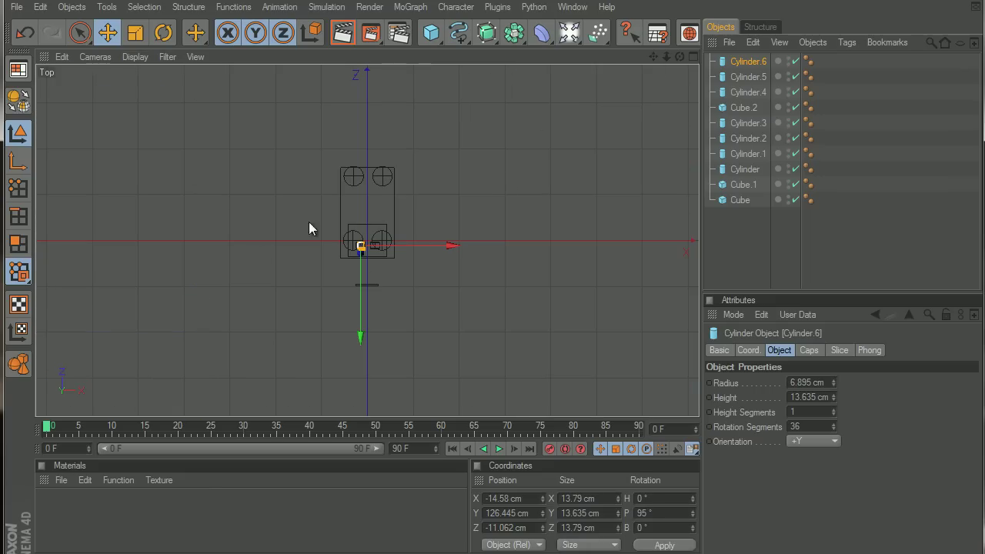
scroll(335, 274, up, 10)
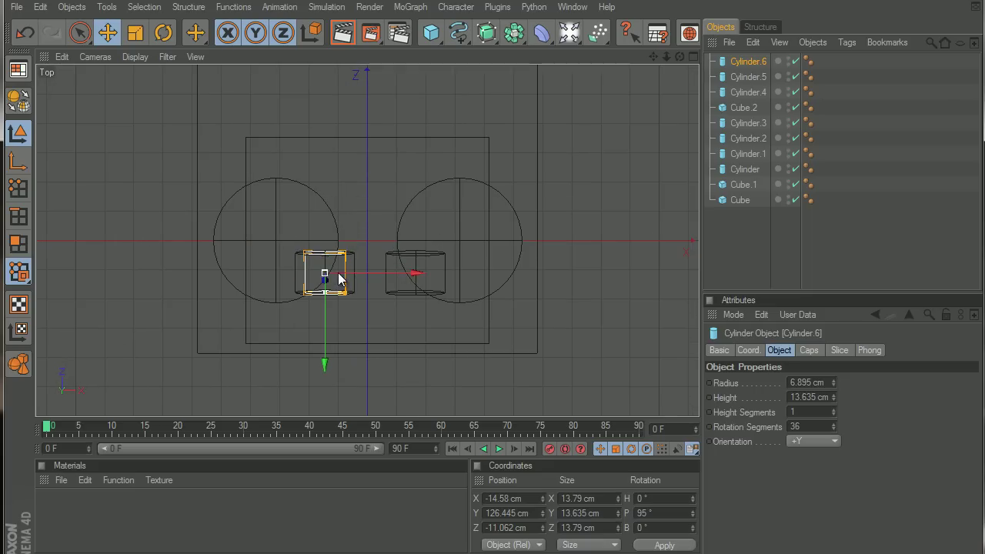
drag(332, 318, 493, 320)
- Select Cylinder.4, Cylinder.5 and Cylinder.6 together and move them forward until they protrude from the column's front face
click(753, 92)
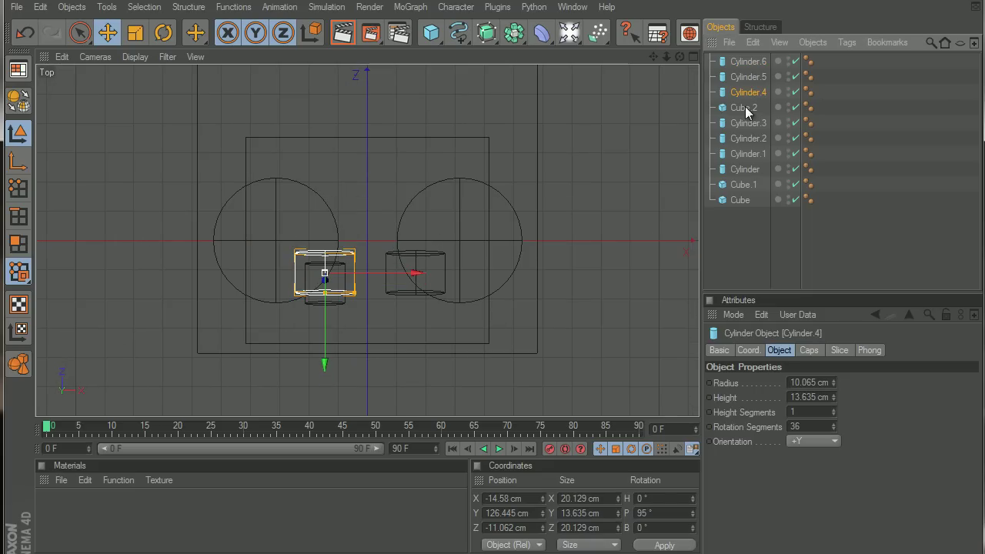
shift+click(760, 62)
scroll(323, 341, down, 2)
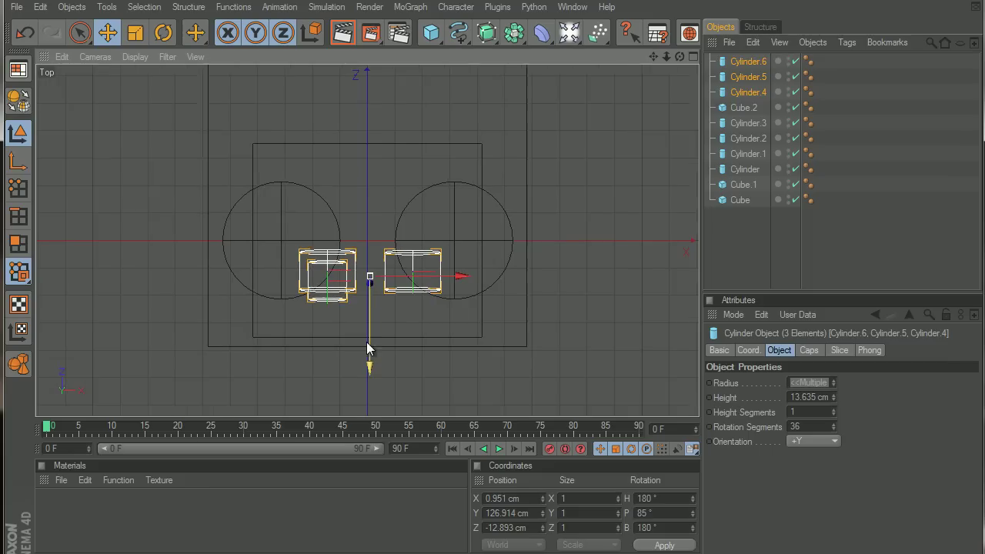
drag(369, 347, 496, 324)
- Move the mouth bar Cube.2 back to about Z -40 cm against the column's front face and deepen it to about 8 cm
click(753, 107)
scroll(492, 281, down, 2)
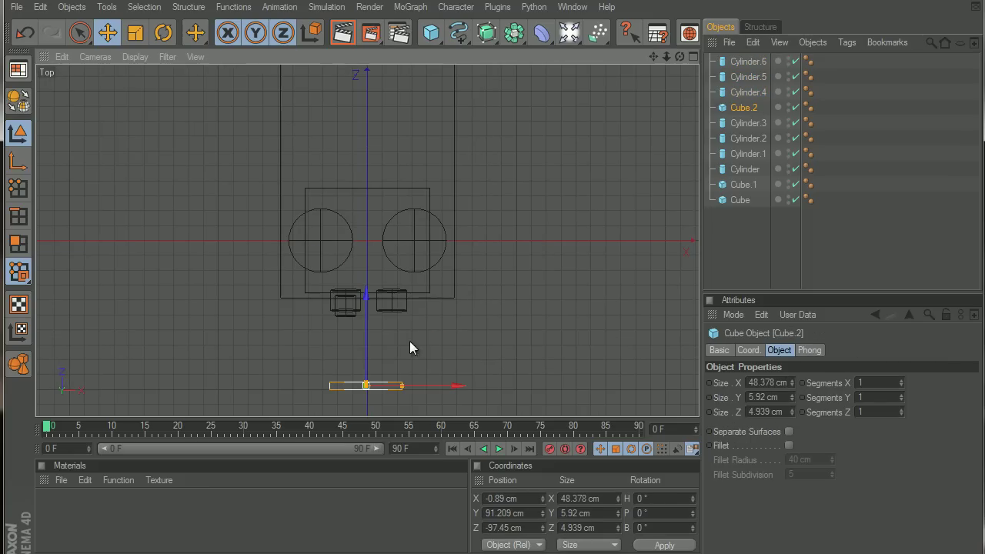
drag(364, 335, 493, 314)
middle_click(367, 281)
middle_click(318, 177)
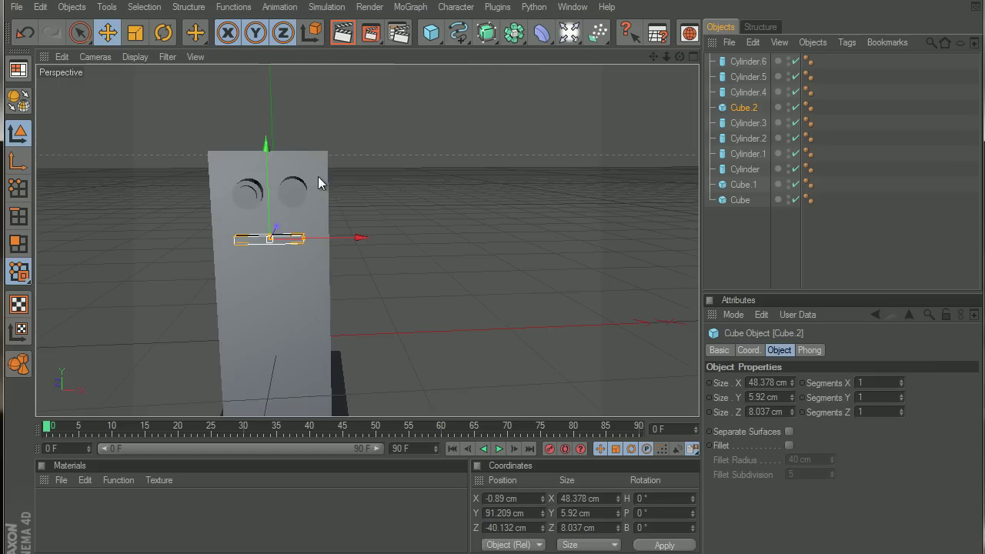
scroll(483, 170, down, 4)
scroll(483, 170, up, 4)
scroll(483, 170, down, 5)
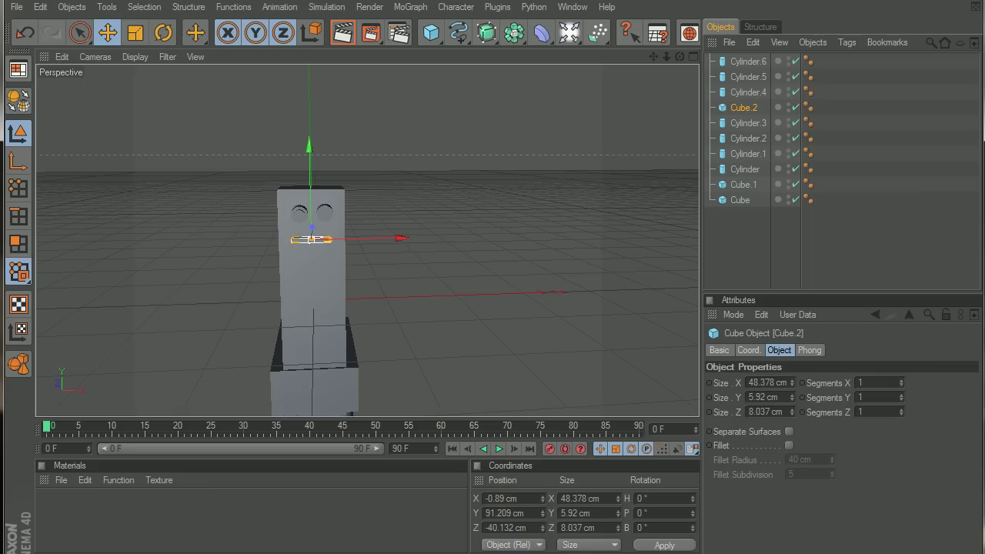
click(220, 512)
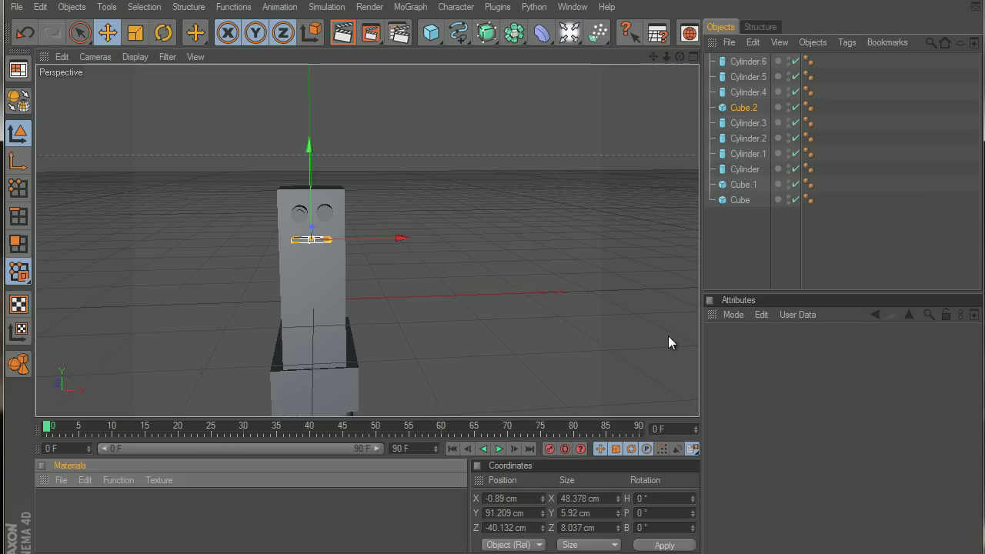
drag(725, 219, 676, 68)
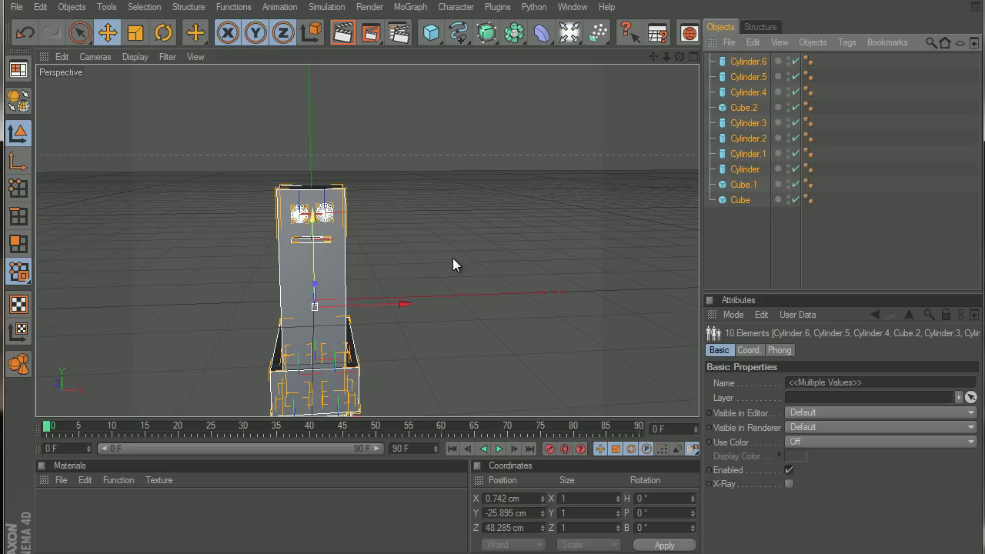
click(733, 247)
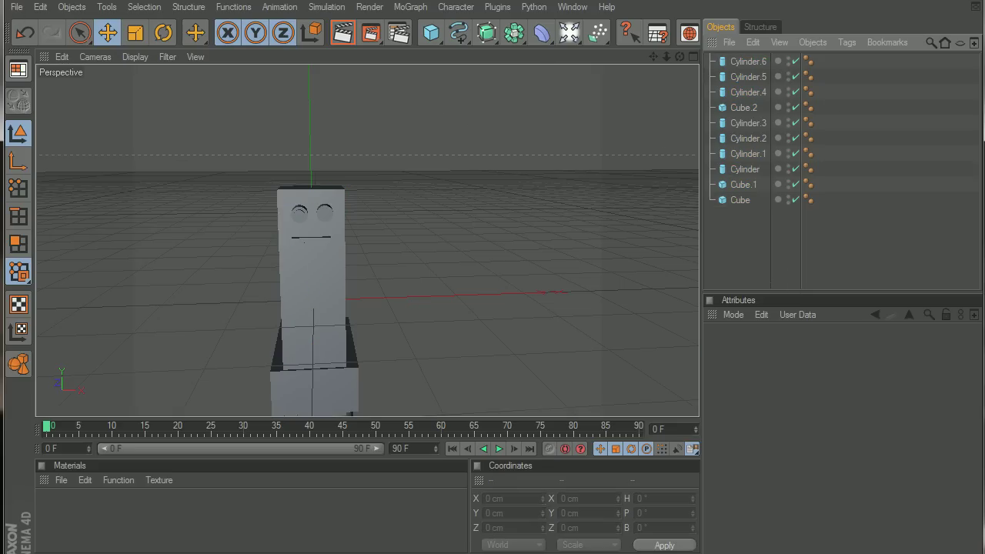
- Export the character to the Desktop in FBX 2010.2 format as Monster, keeping the default export settings
click(17, 9)
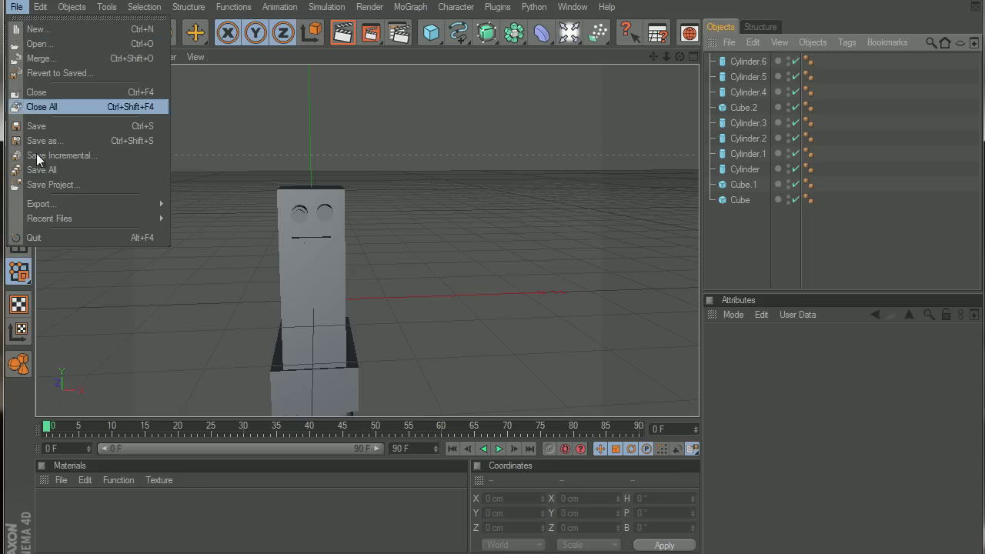
mouse_move(62, 206)
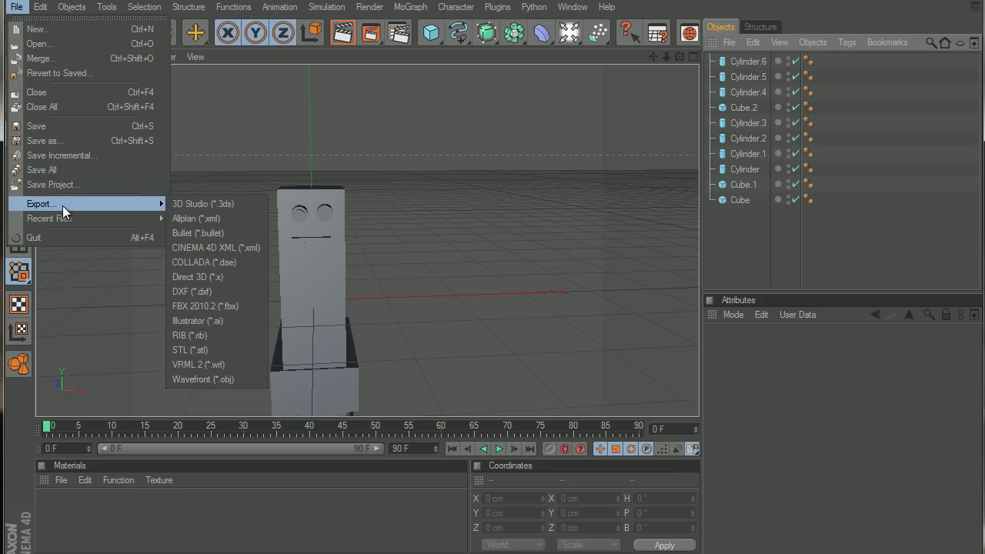
click(231, 307)
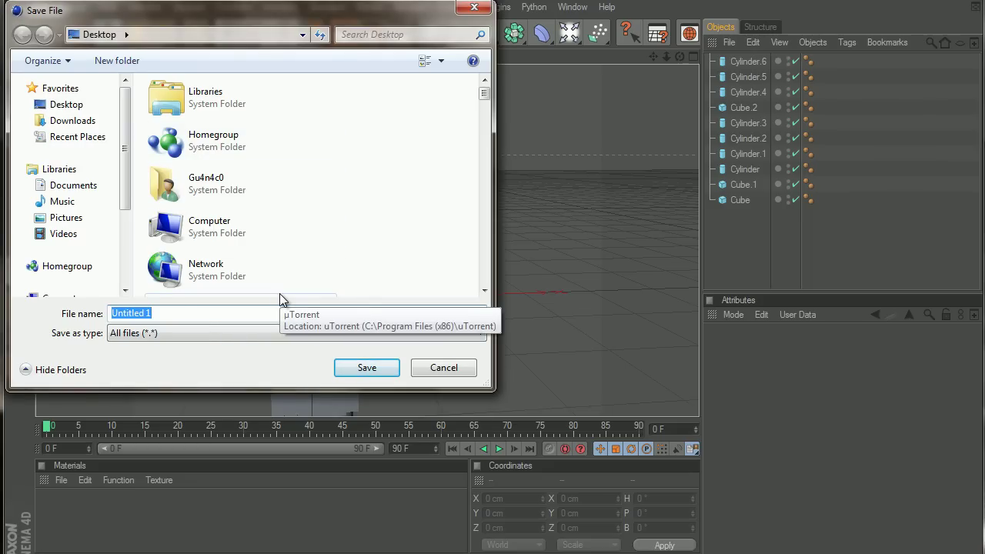
text(Monste)
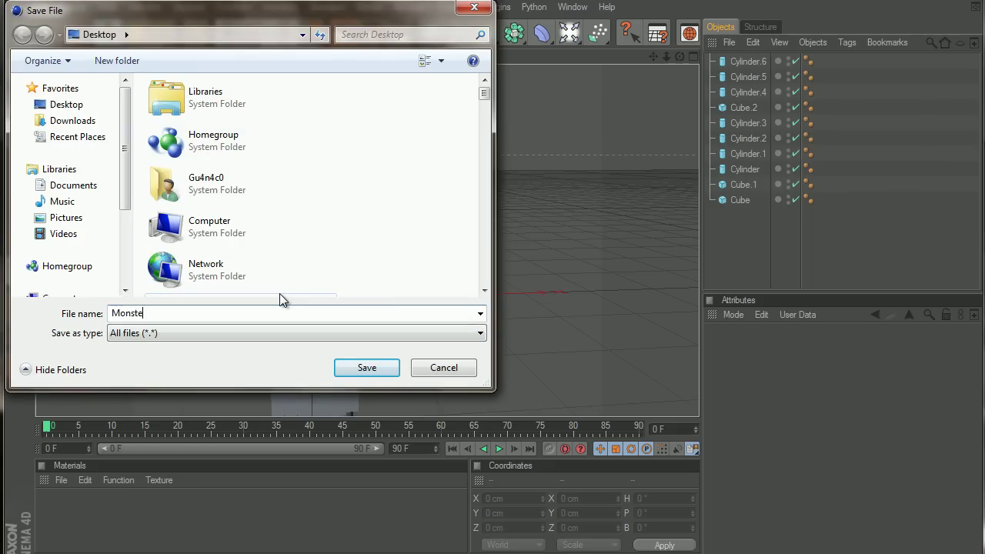
text(r)
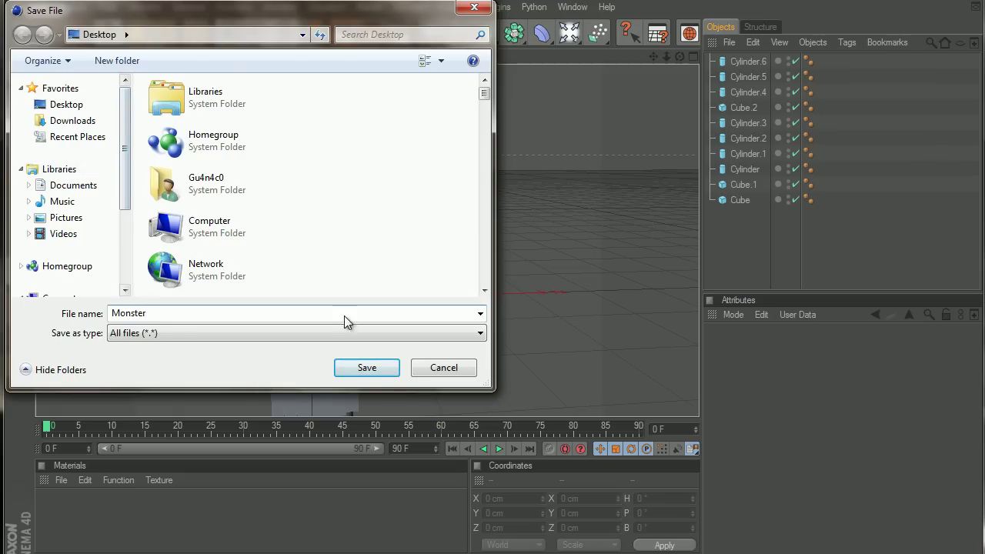
click(372, 371)
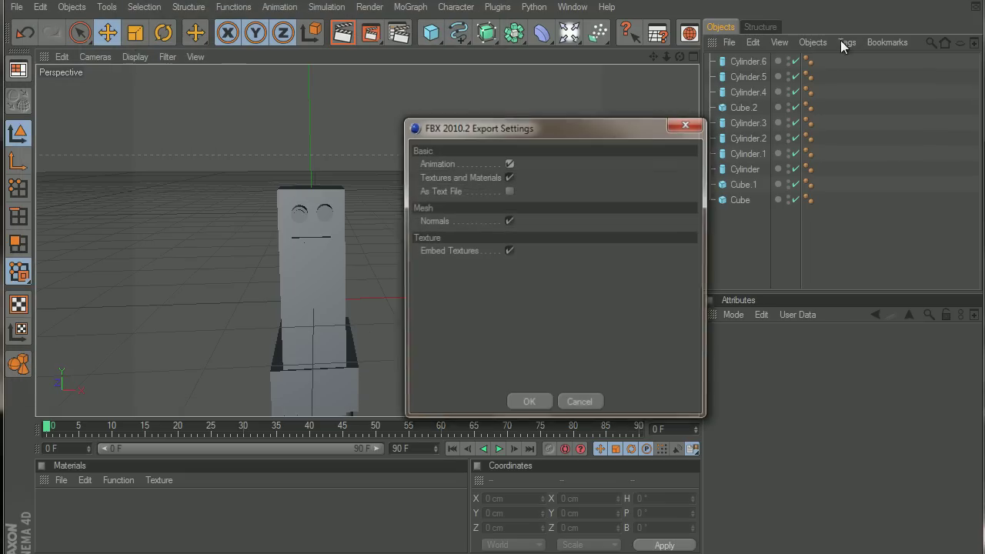
click(541, 400)
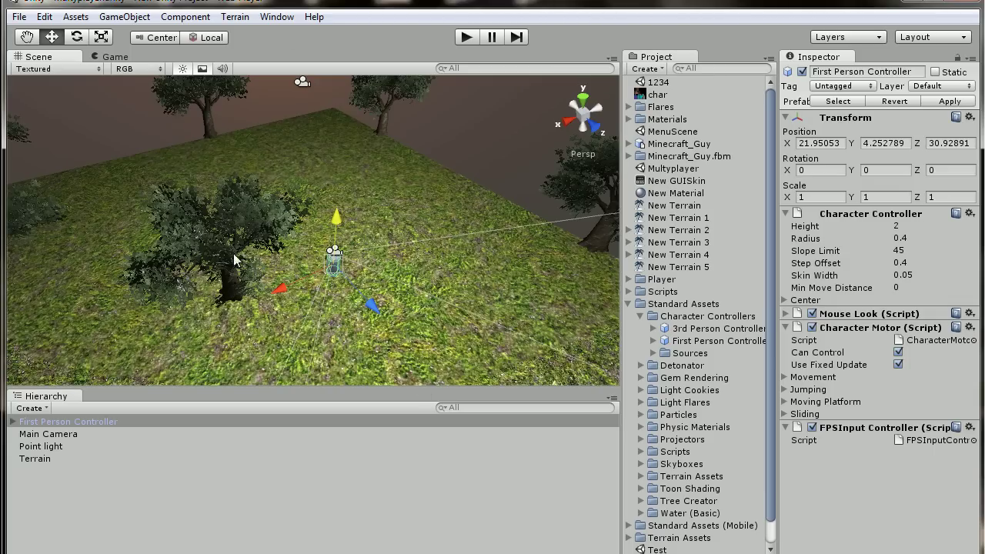
drag(420, 422, 364, 483)
click(19, 17)
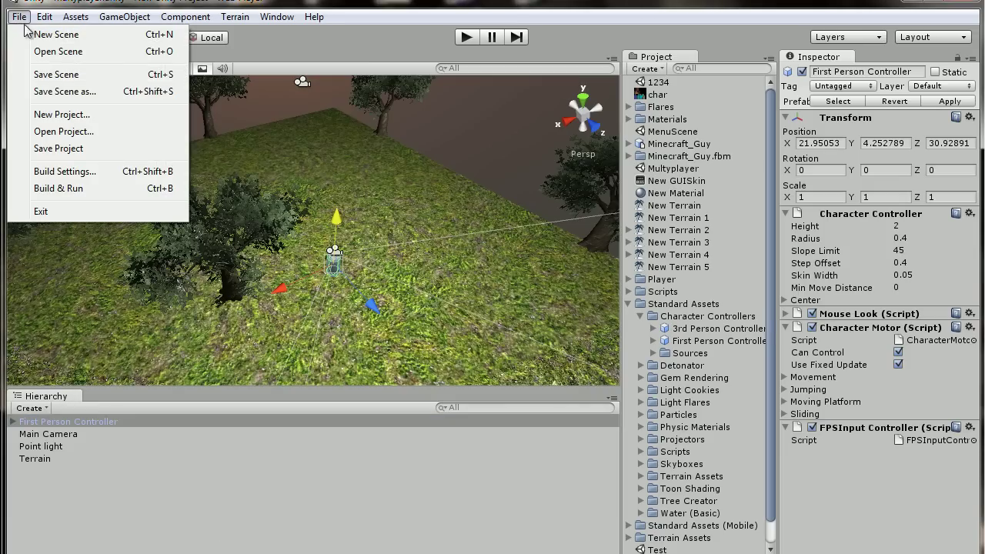
- Import the exported Monster file into the Unity project's assets and collapse the Standard Assets folder
mouse_move(46, 17)
click(500, 552)
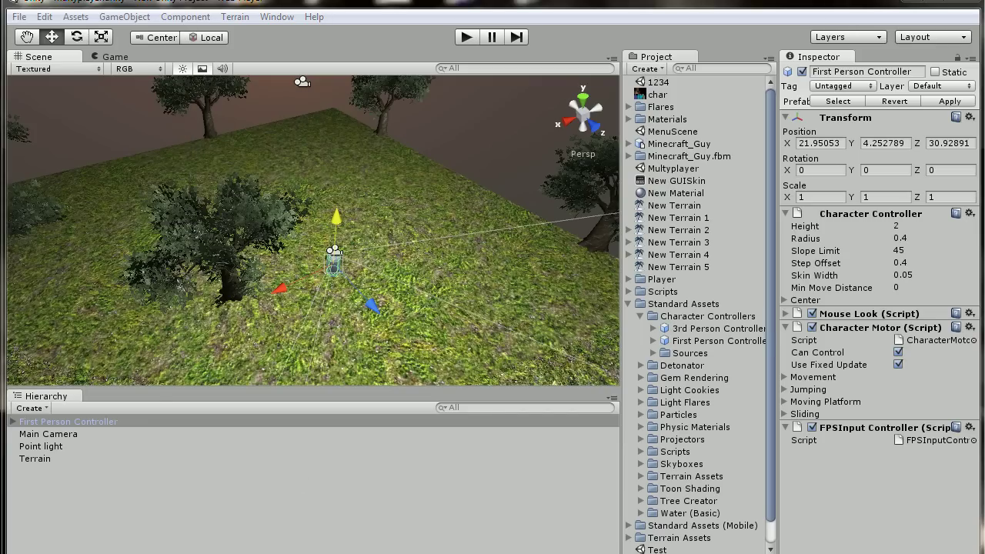
drag(701, 553, 663, 82)
click(629, 317)
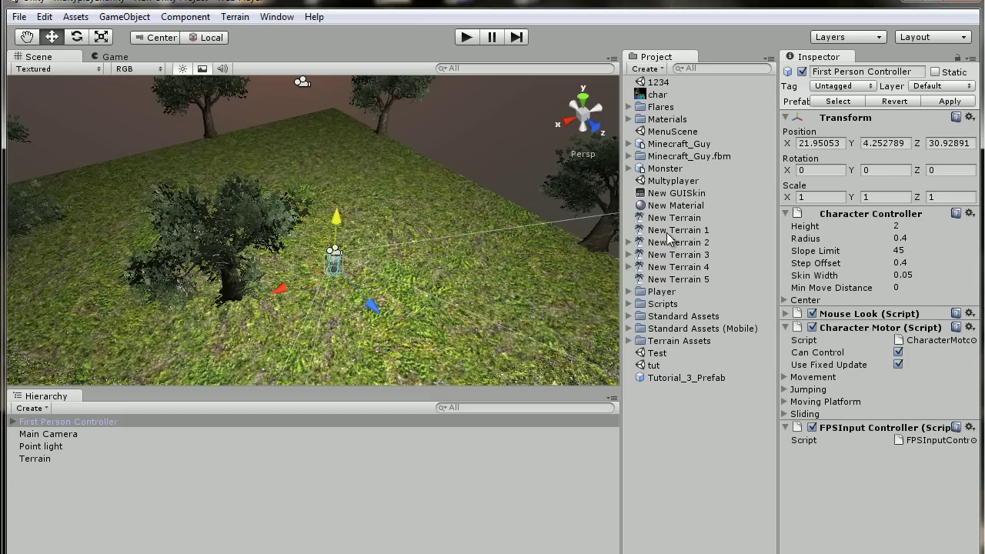
click(674, 436)
- Preview the imported Monster model from its face side, expand its contents, and place it on the terrain beside the first-person controller
click(665, 168)
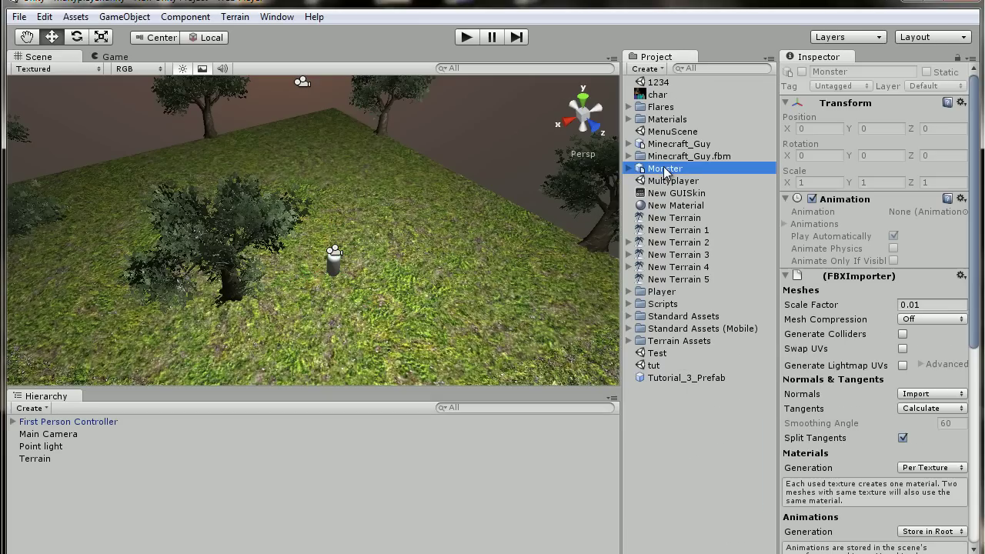
scroll(932, 223, down, 5)
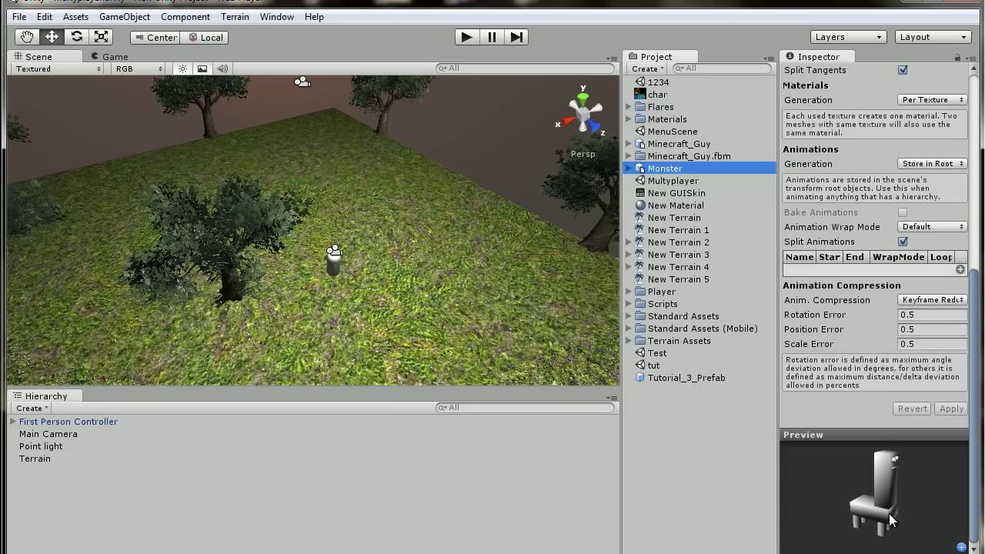
drag(890, 521, 810, 511)
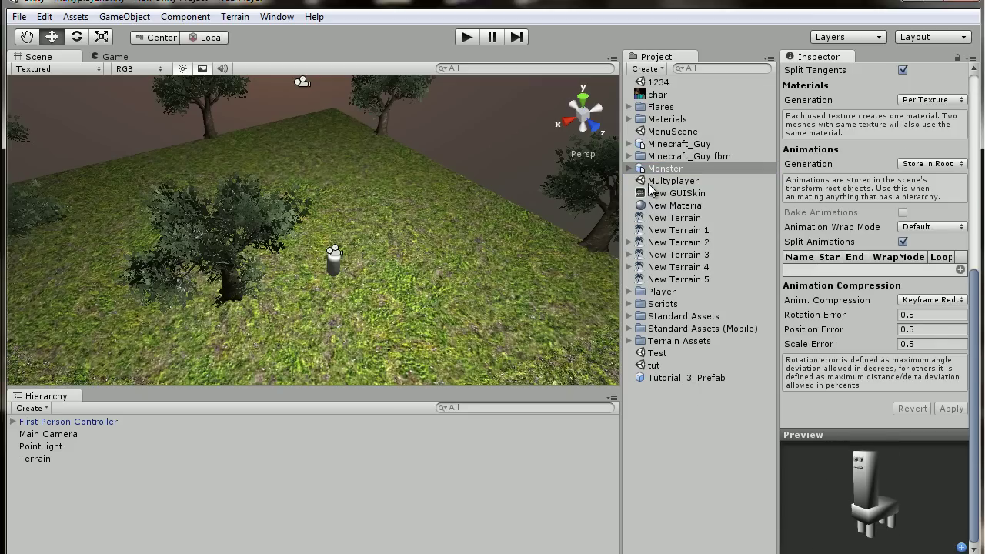
click(630, 168)
drag(667, 173, 376, 265)
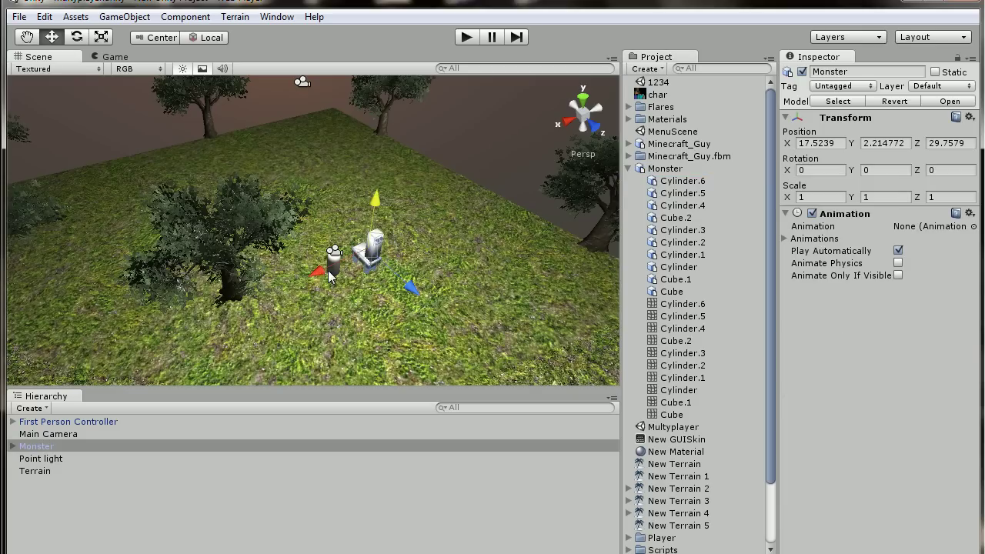
- Delete the First Person Controller from the scene, leaving the Monster model on the terrain
click(341, 262)
key(Delete)
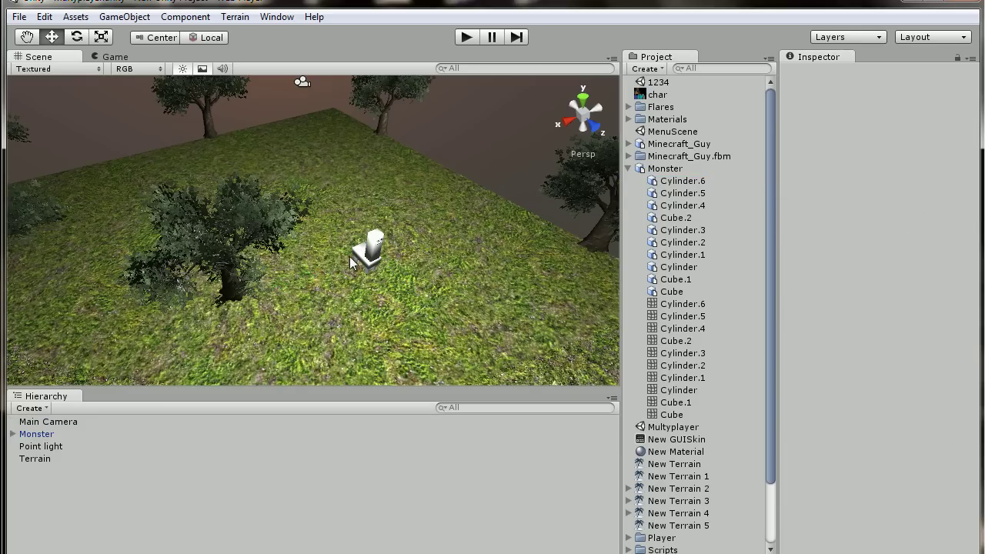
scroll(354, 263, up, 5)
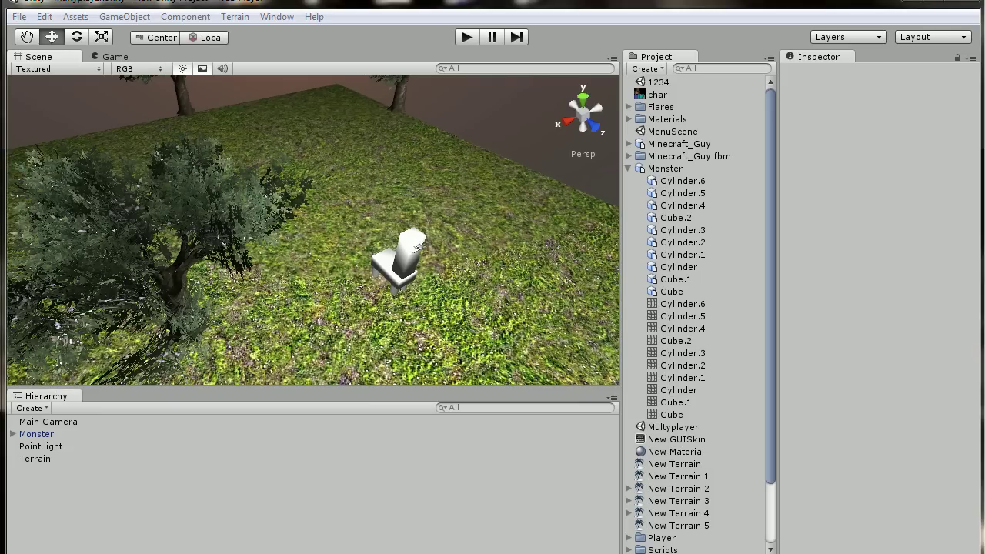
click(466, 289)
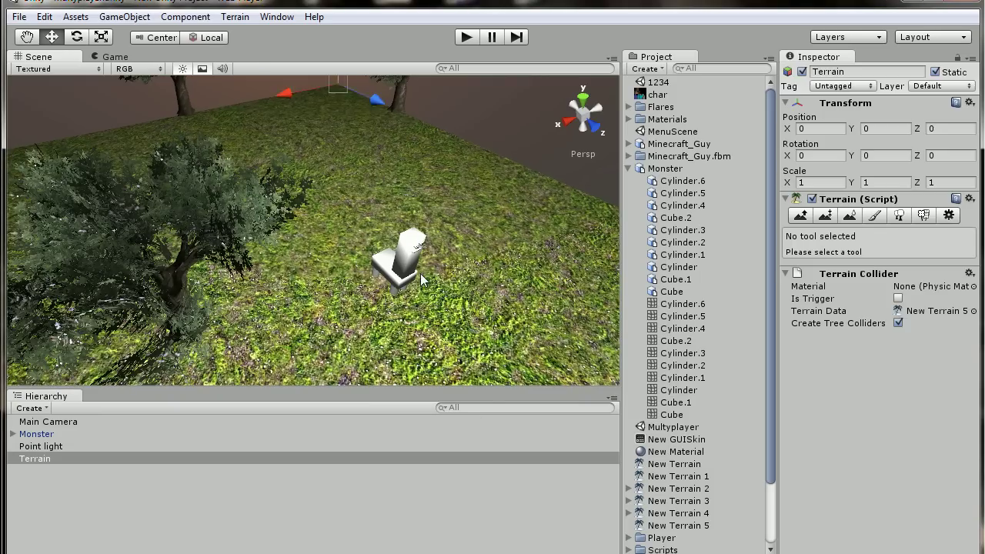
scroll(467, 289, up, 4)
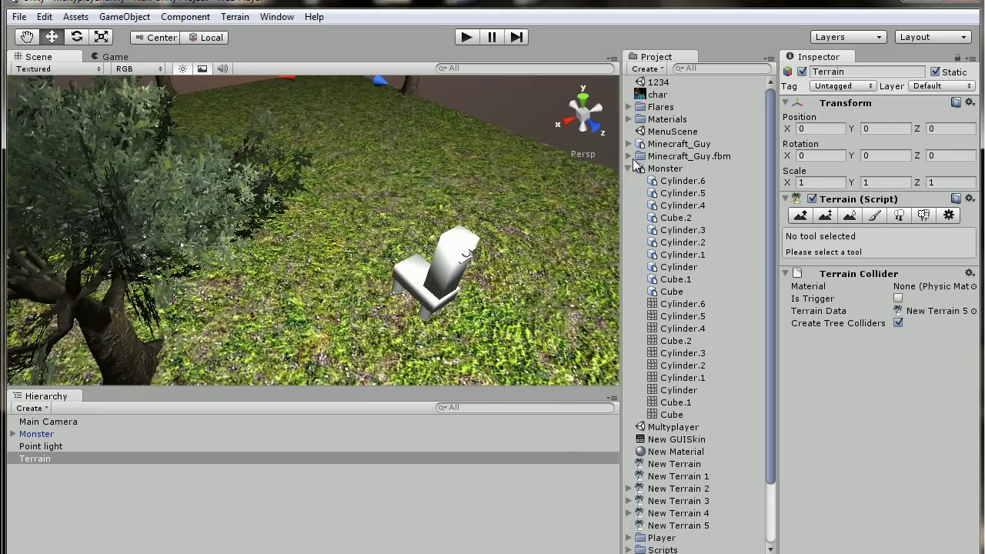
- Collapse the Monster model's contents in the project assets and clear the current selection
click(630, 168)
right_click(680, 430)
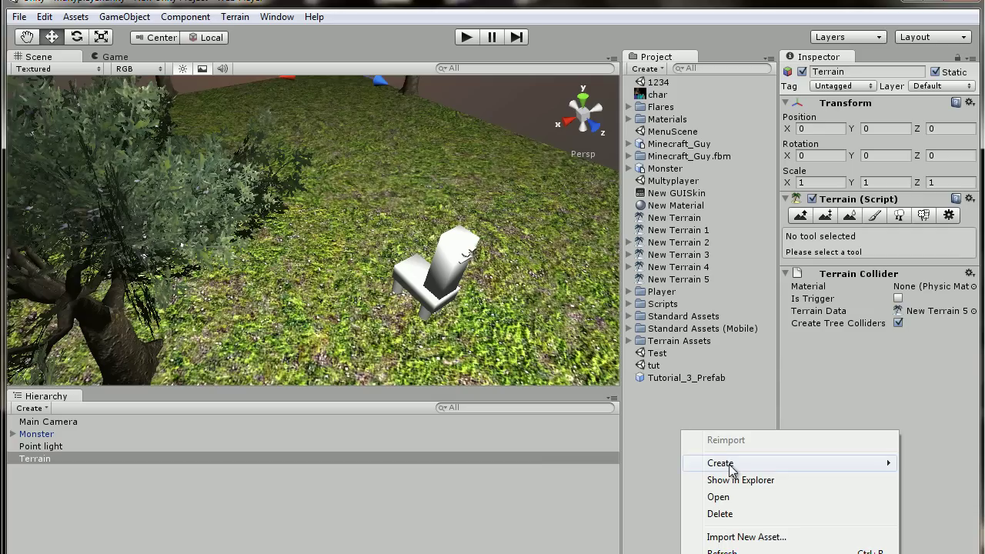
click(656, 369)
click(663, 428)
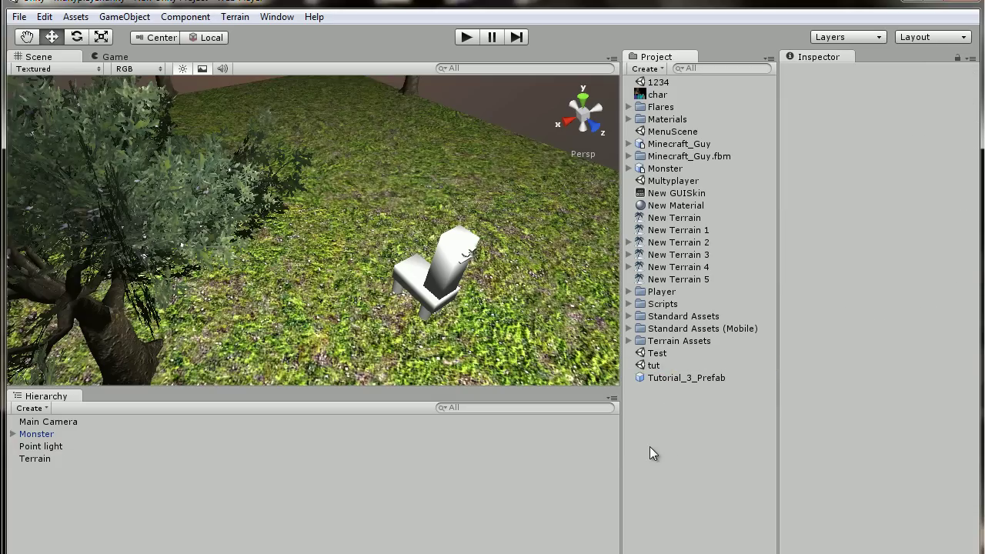
- Create a new folder in the project assets
right_click(658, 427)
mouse_move(706, 463)
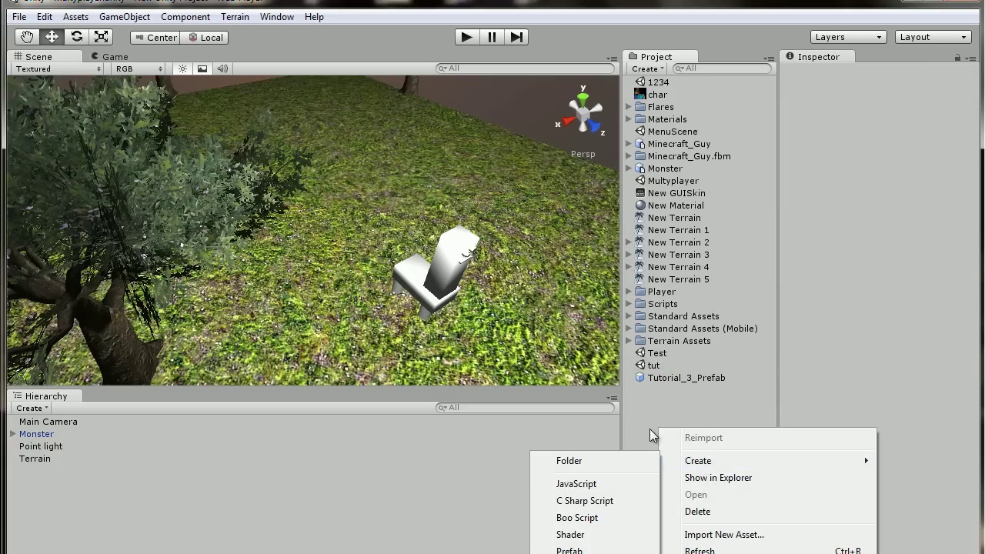
click(659, 411)
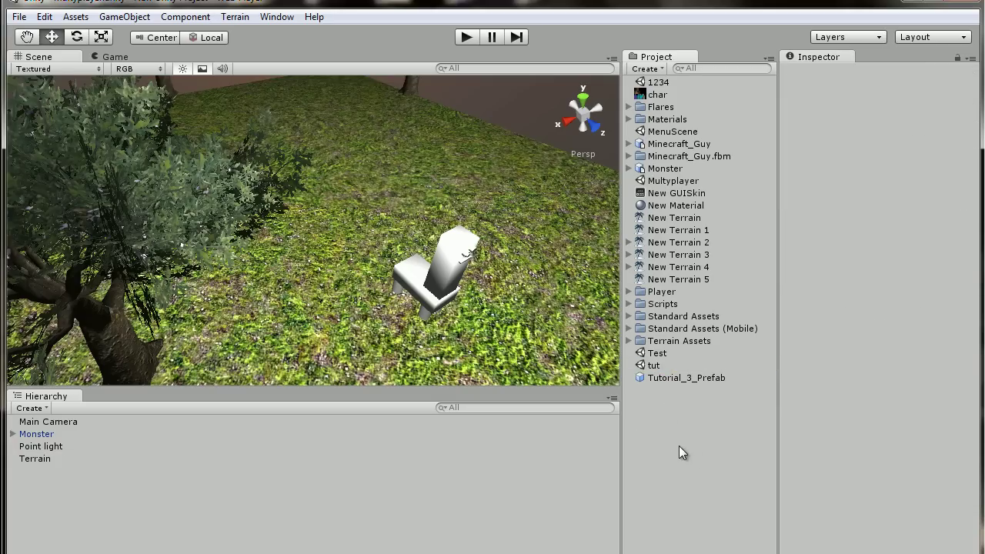
right_click(683, 434)
mouse_move(712, 467)
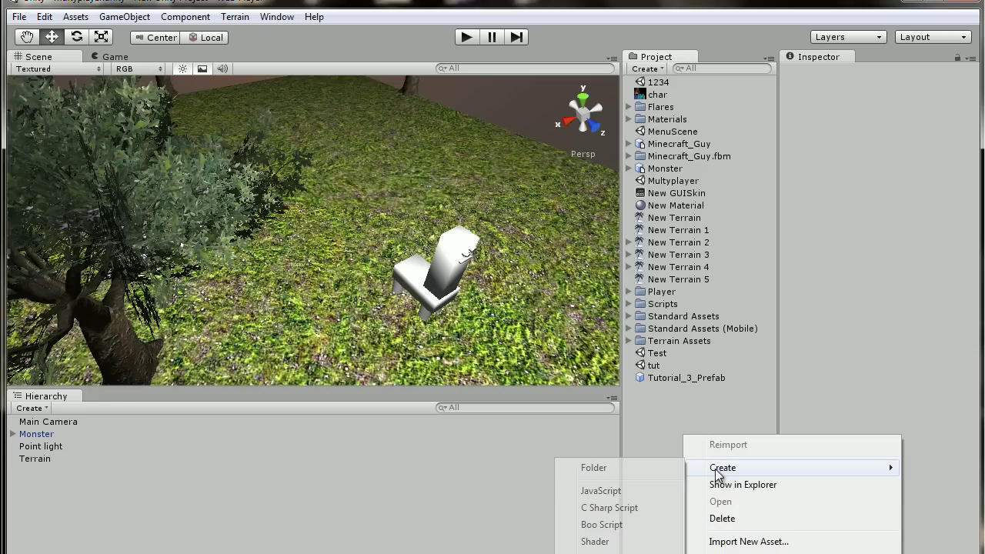
click(655, 471)
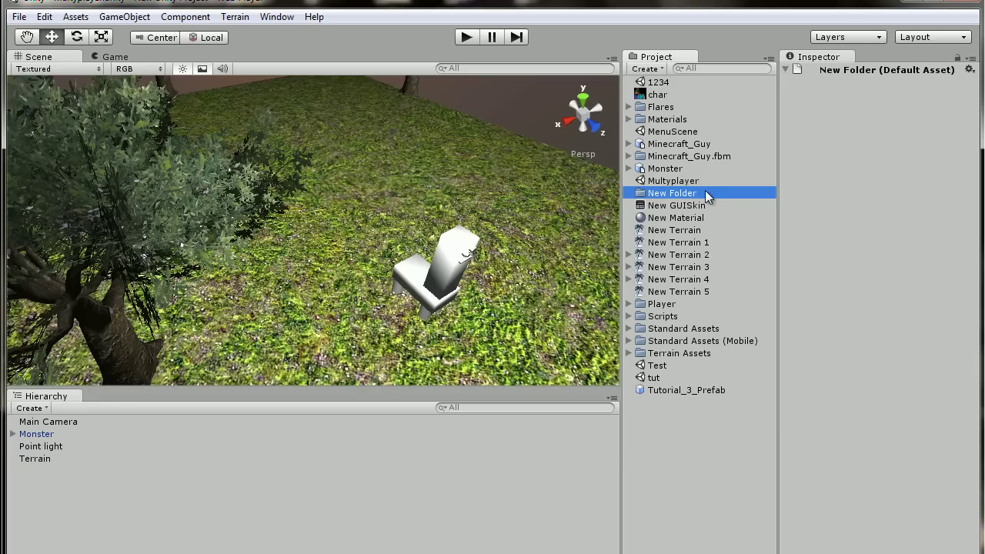
- Rename the new folder as Monster, move the Monster model into it, and expand the folder
click(695, 452)
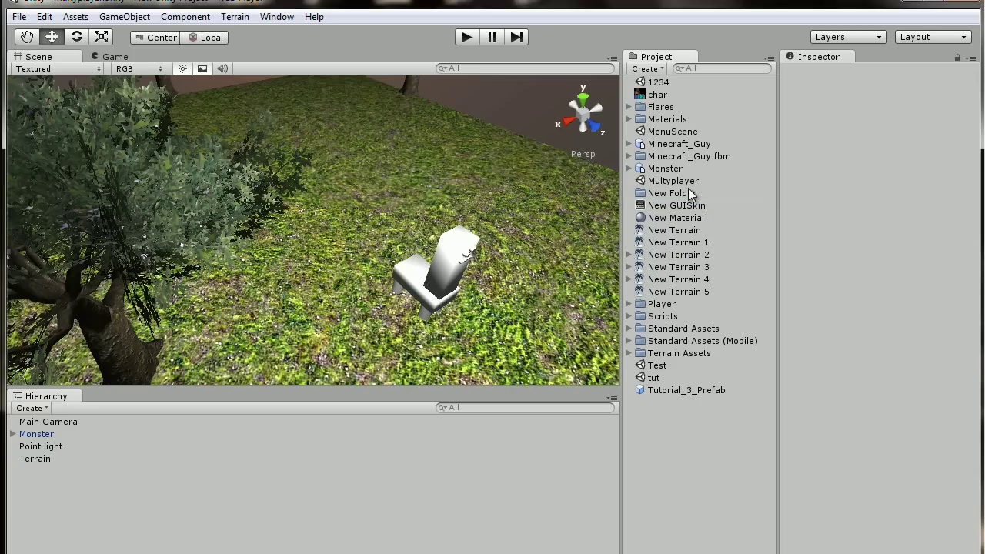
click(680, 194)
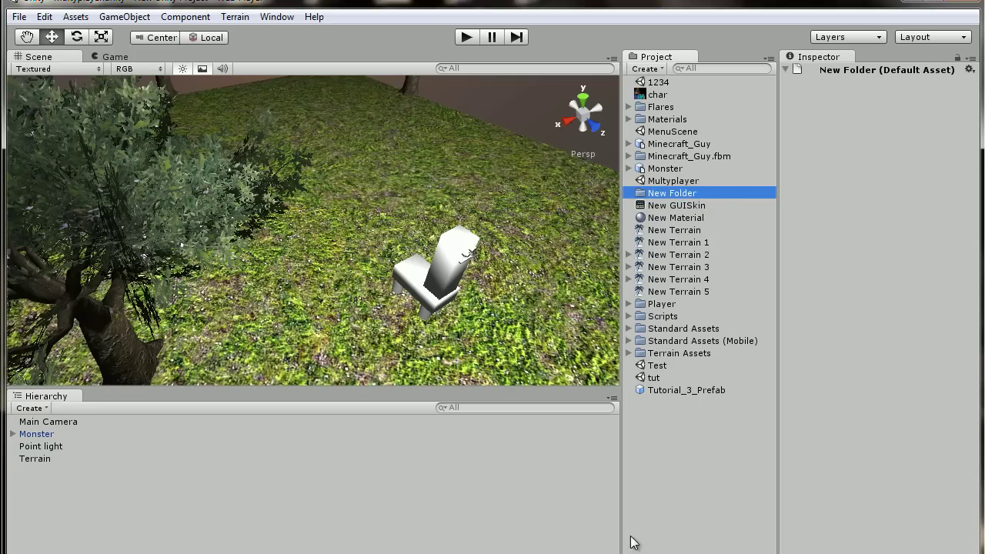
click(674, 495)
click(686, 193)
click(692, 194)
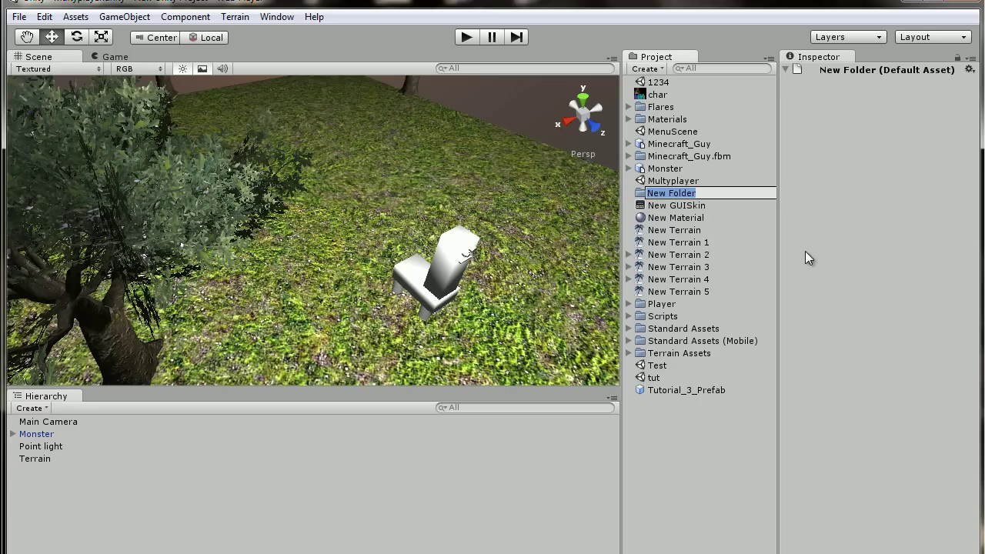
text(Monster)
key(Return)
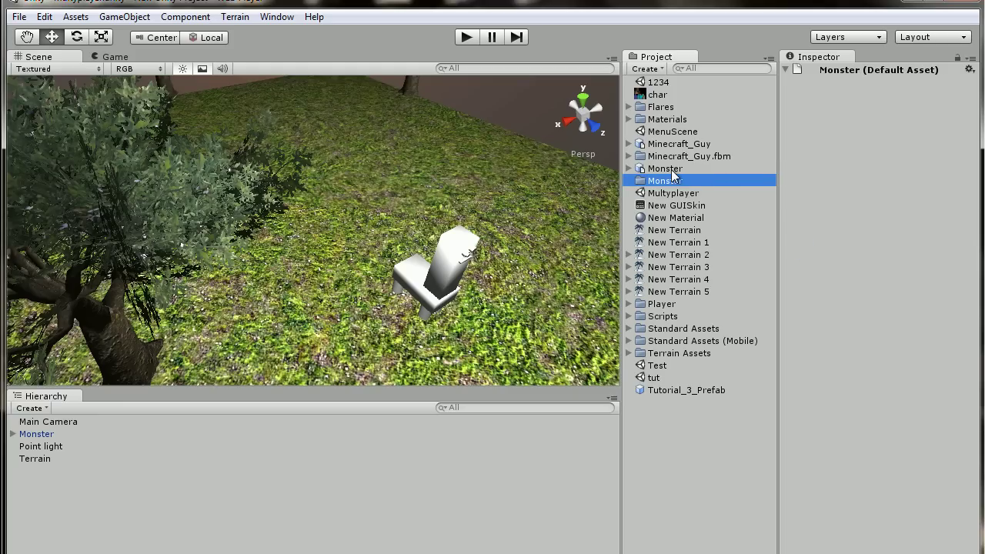
drag(672, 171, 672, 187)
click(629, 168)
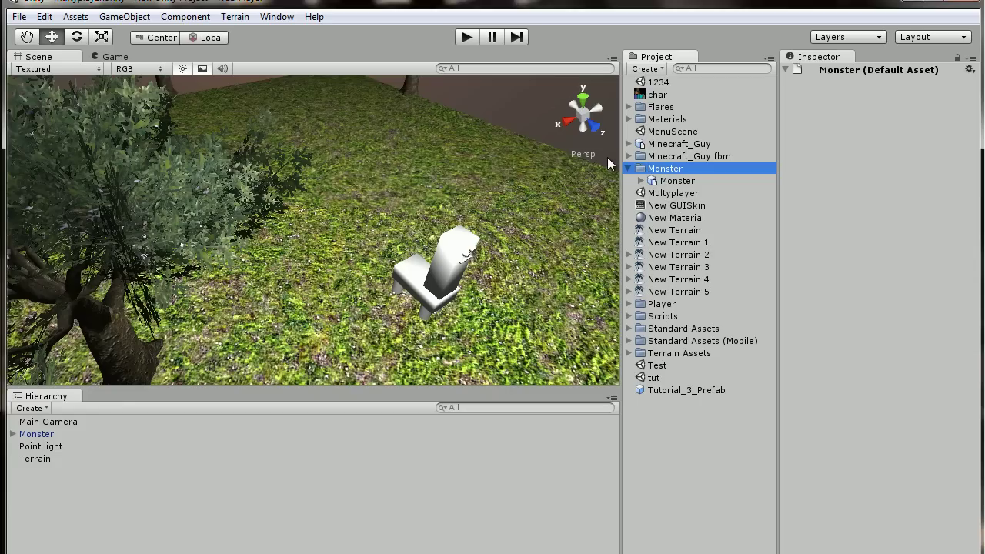
- Create three new materials inside the Monster folder
right_click(724, 453)
mouse_move(803, 231)
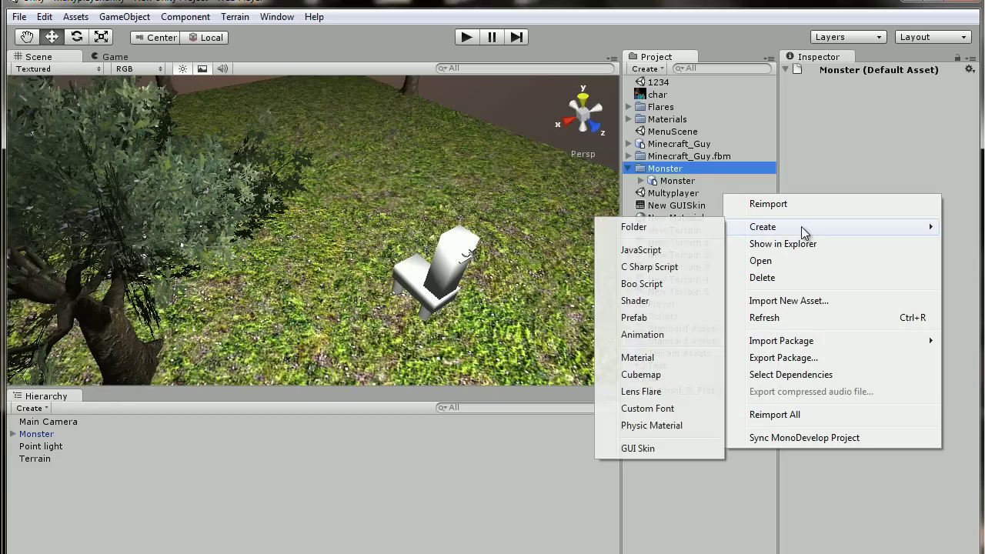
click(644, 357)
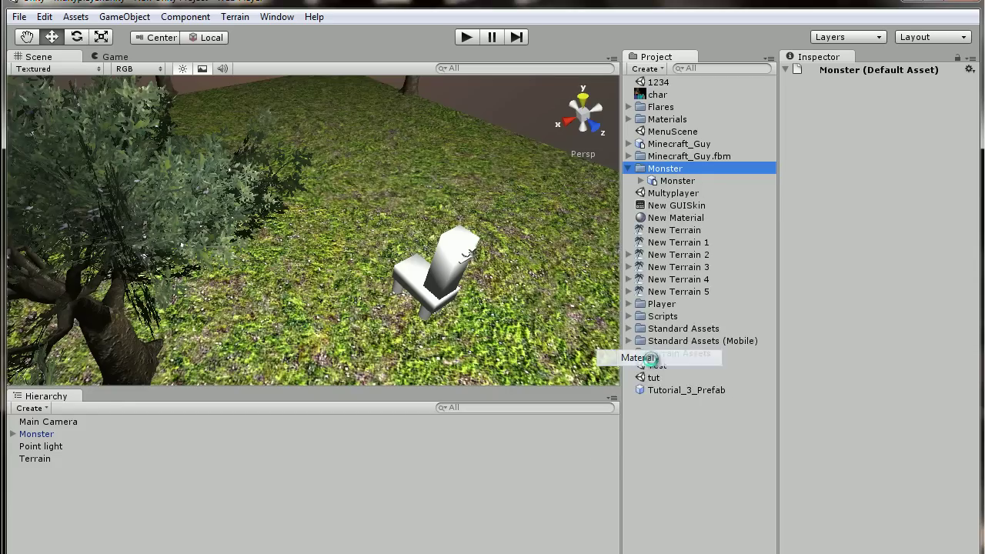
right_click(706, 464)
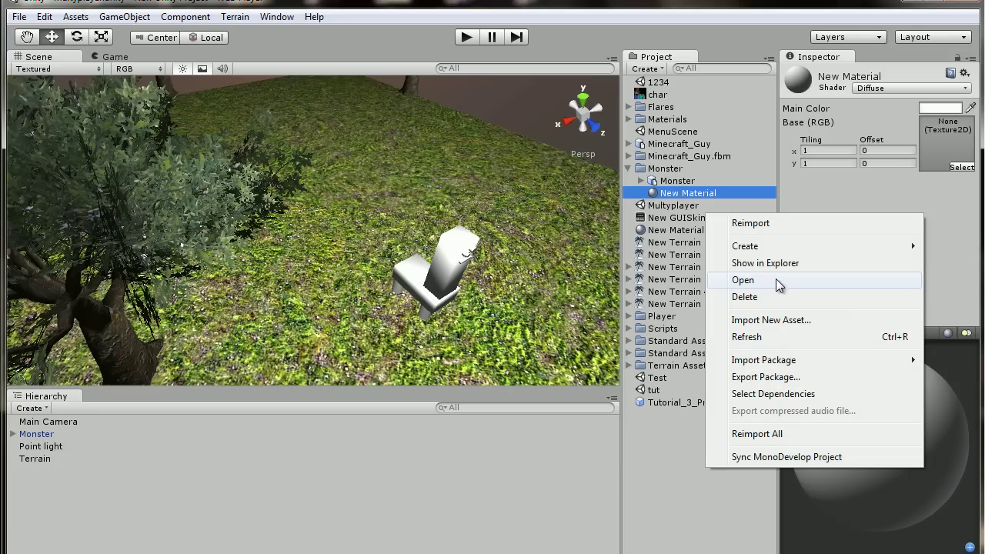
mouse_move(795, 246)
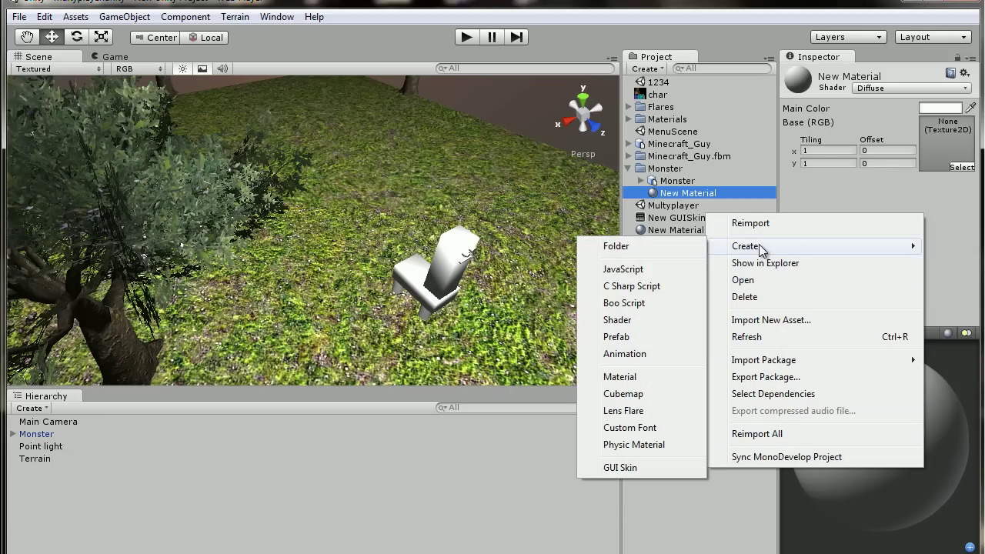
click(639, 377)
right_click(684, 456)
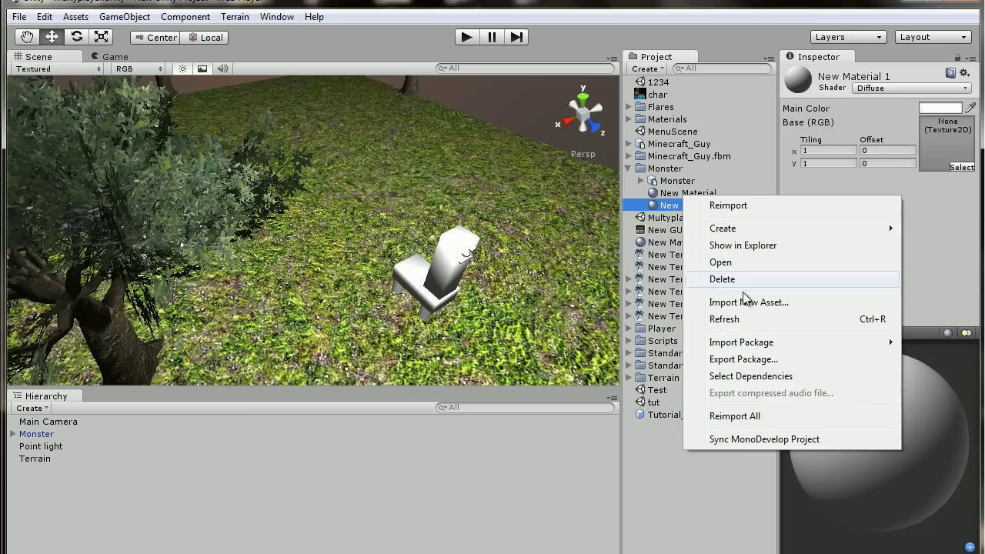
mouse_move(759, 230)
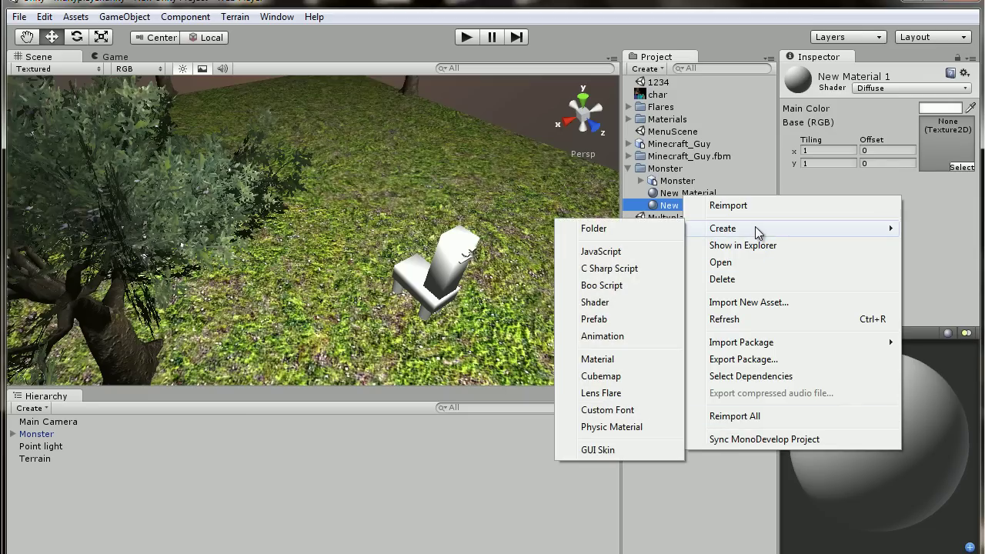
click(613, 359)
- Set the main color of New Material in the Monster folder to black (RGB 0, 0, 0)
click(707, 191)
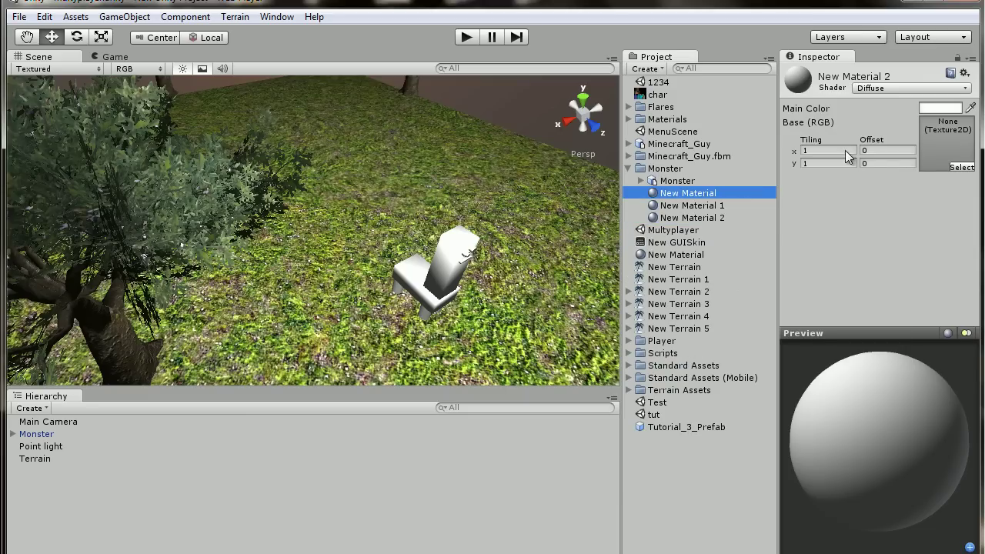
click(946, 108)
drag(108, 21, 108, 105)
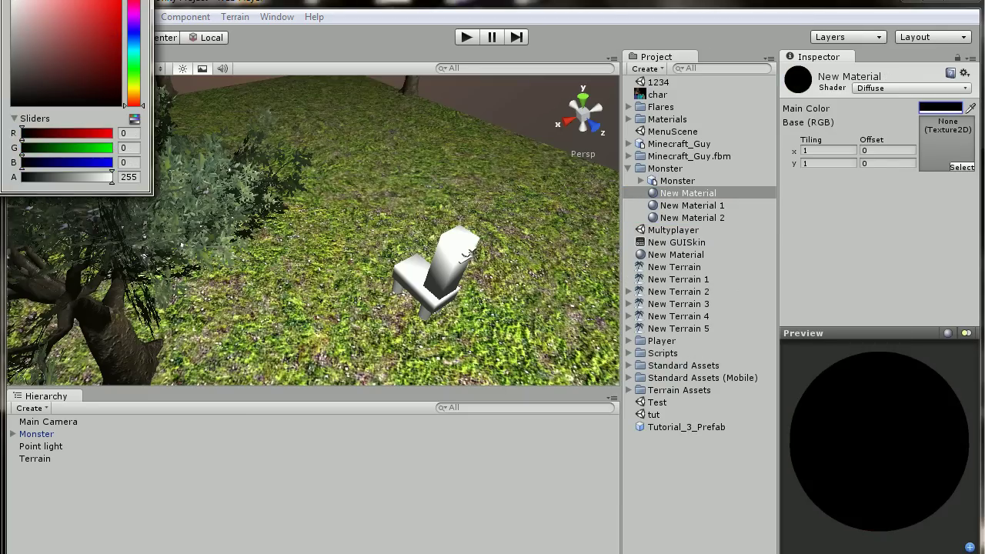
click(140, 0)
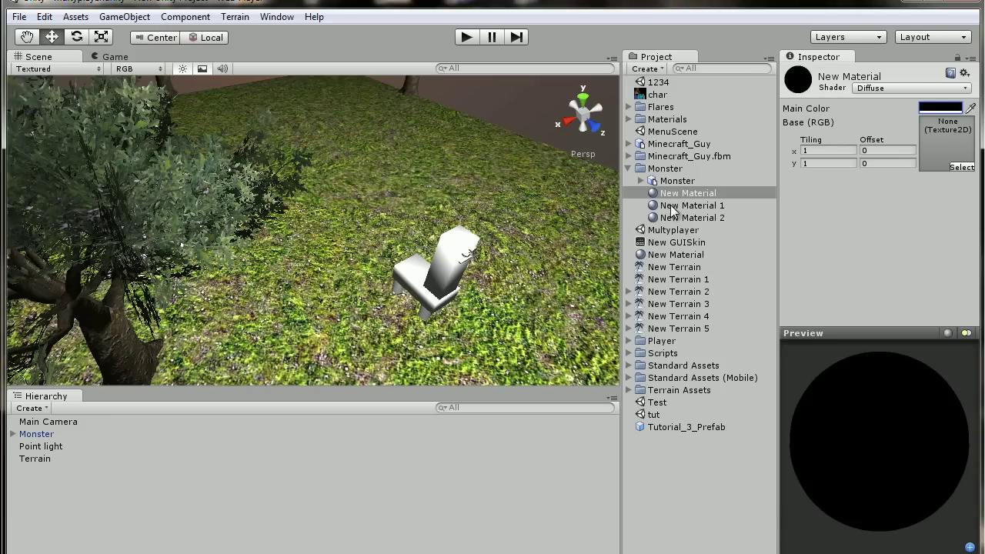
- Set the main color of New Material 1 to dark green (RGB 14, 80, 0)
click(672, 207)
click(940, 107)
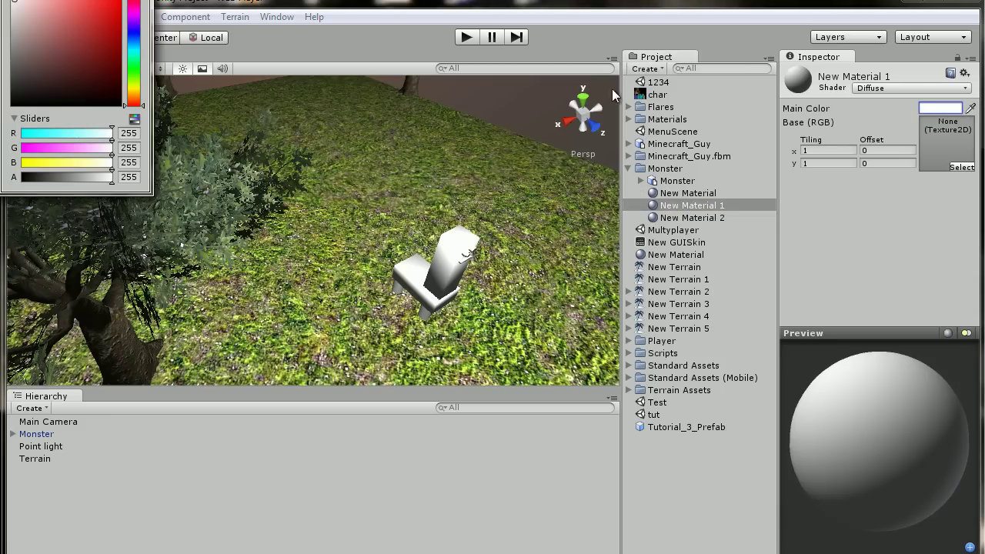
click(132, 63)
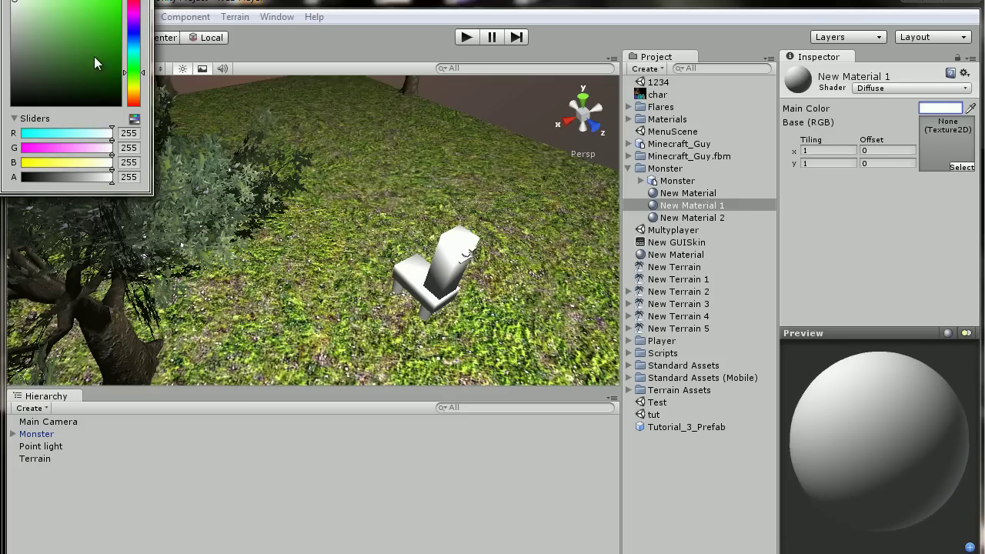
drag(94, 56, 178, 70)
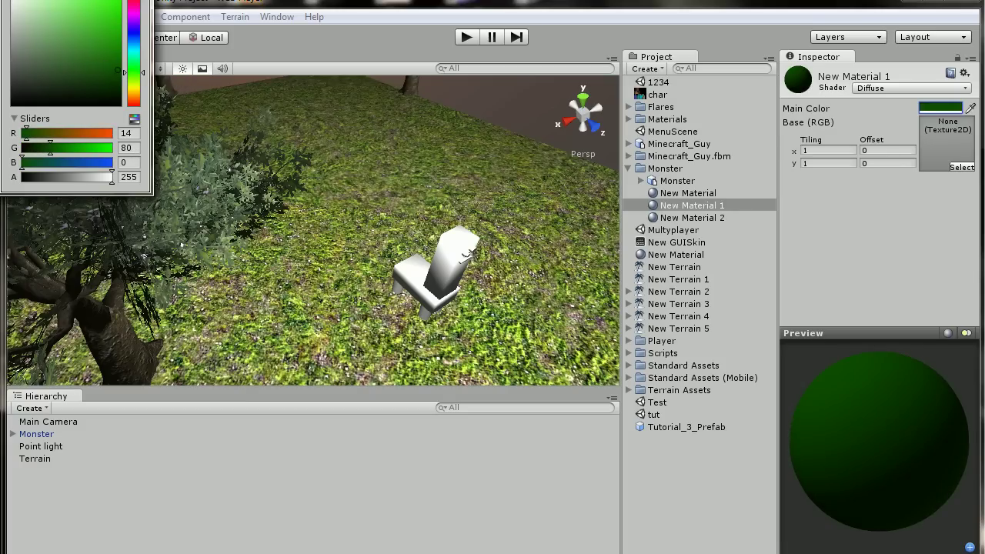
- Set the main color of New Material 2 to dark gray
click(687, 218)
click(945, 108)
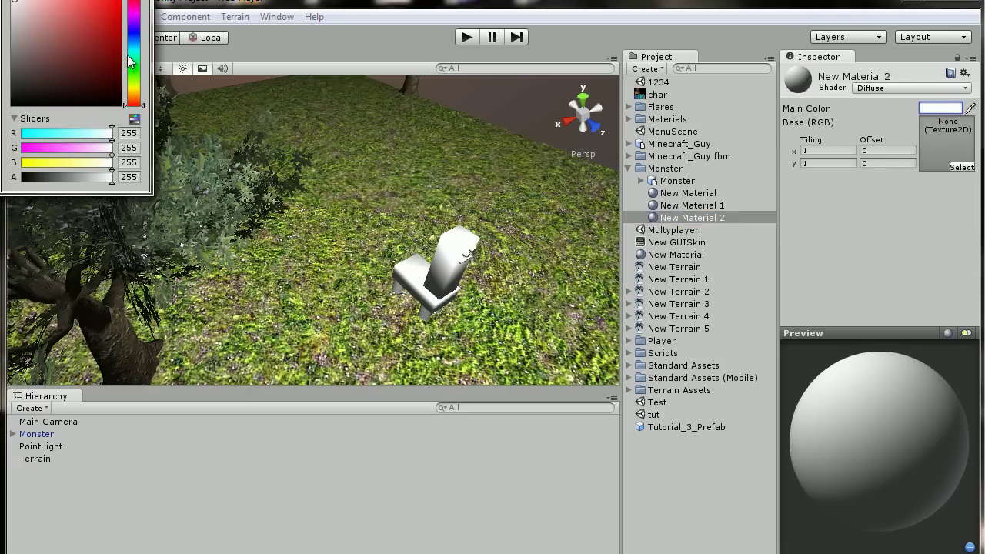
drag(127, 60, 6, 60)
click(228, 168)
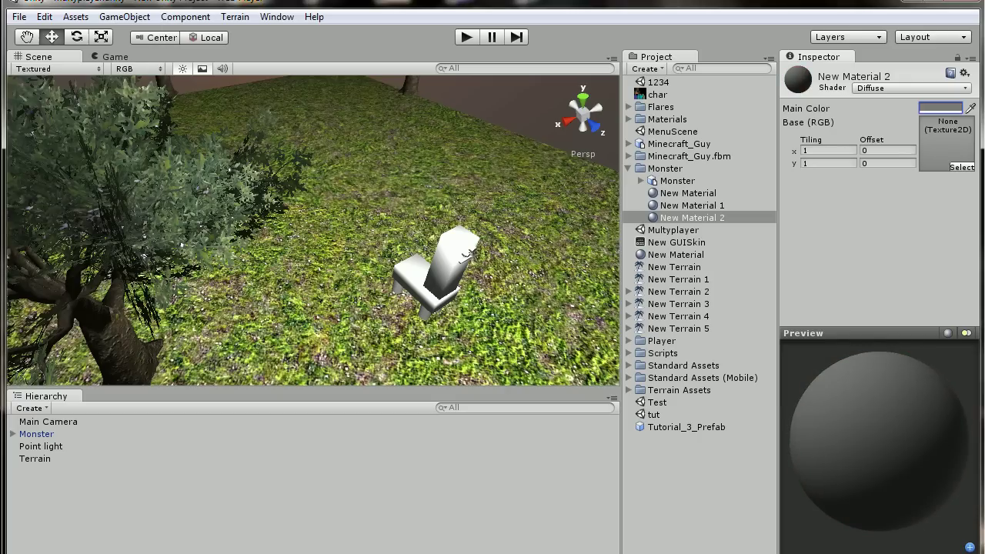
- Create a fourth material in the Monster folder and set its main color to blue (RGB 23, 0, 255)
right_click(677, 443)
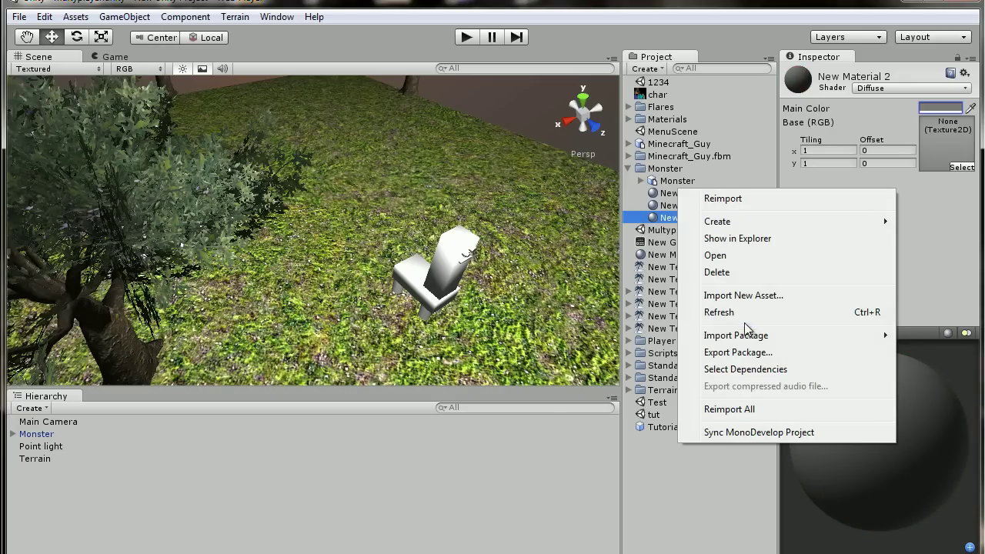
mouse_move(743, 221)
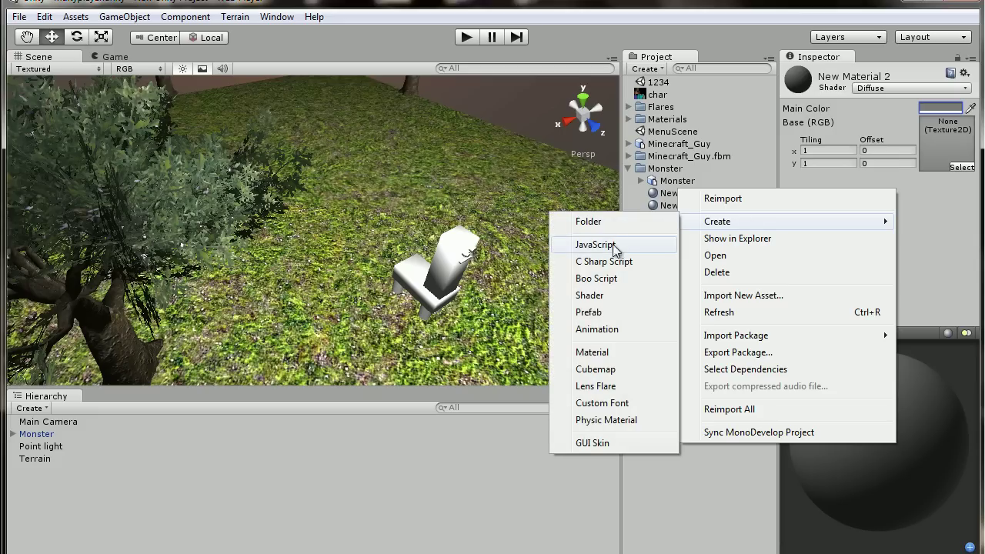
click(637, 353)
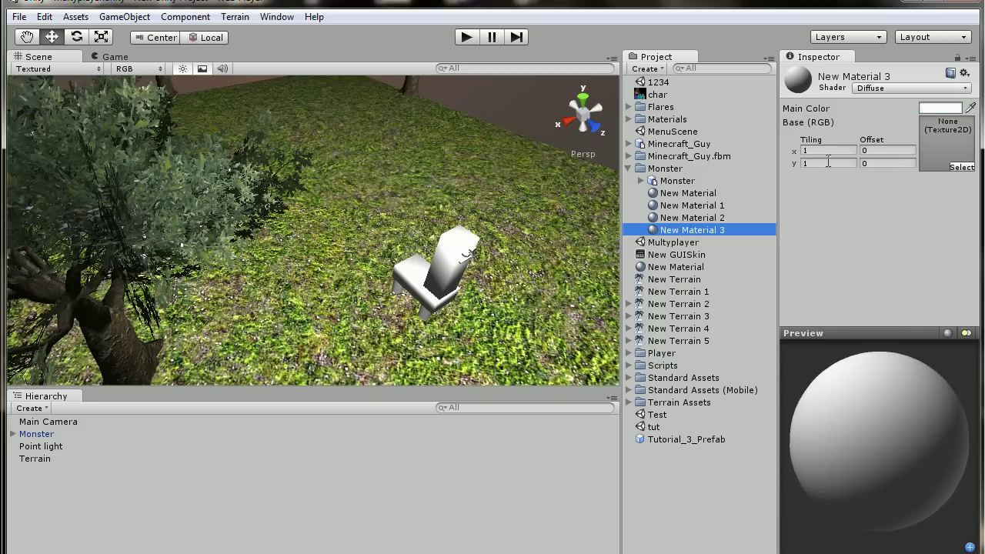
click(938, 108)
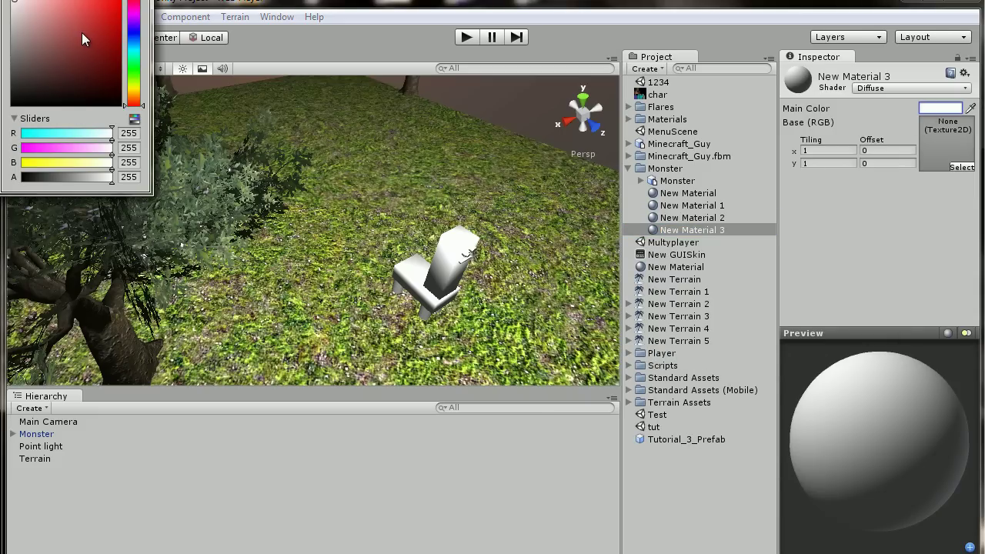
click(134, 36)
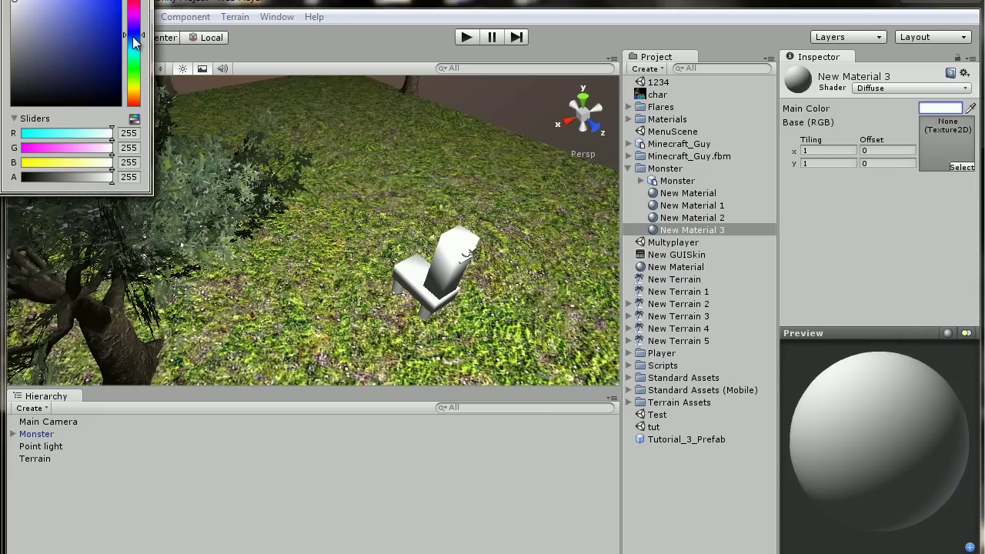
drag(132, 36, 122, 0)
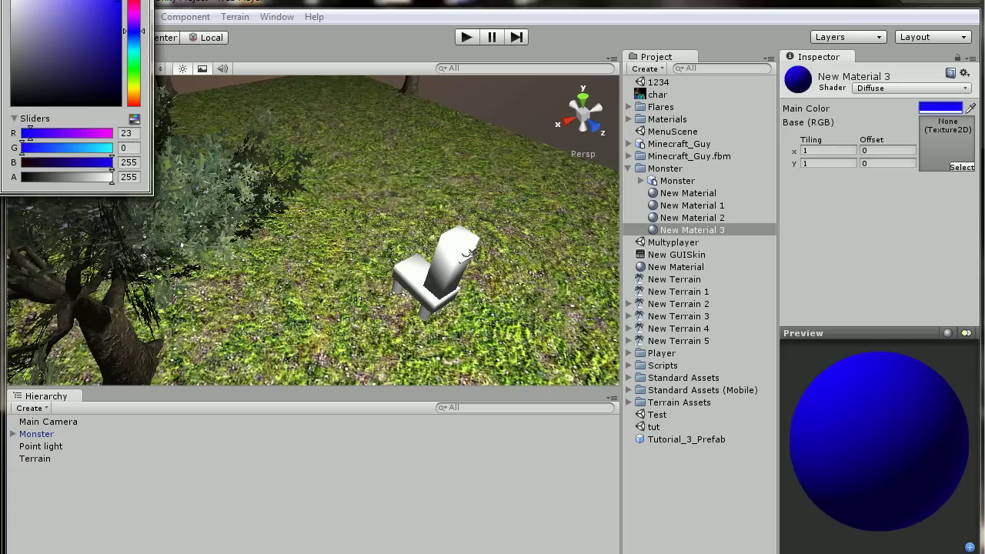
click(141, 0)
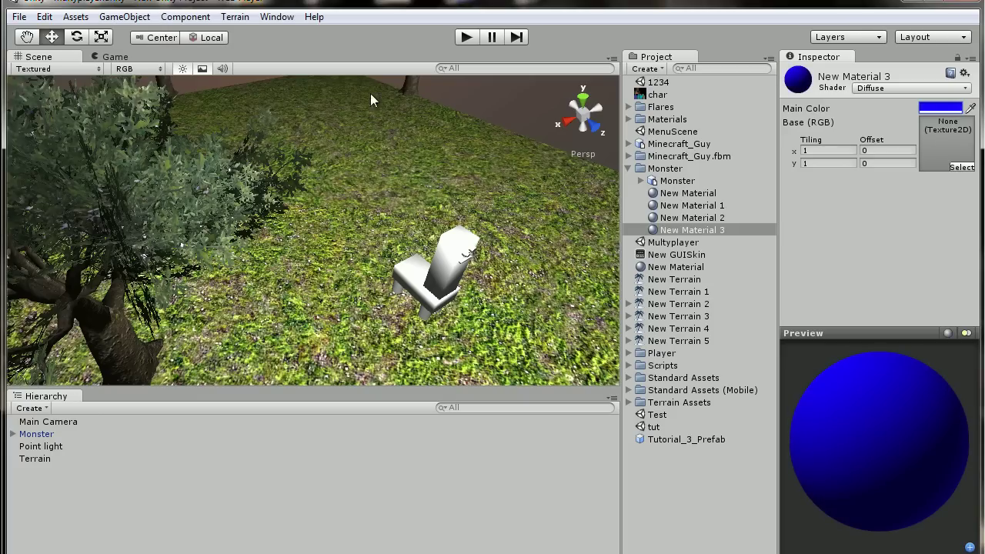
- Examine the Monster up close from its face side and inspect its model contents, including the mesh and material settings of Cylinder.6
click(483, 302)
scroll(479, 298, up, 5)
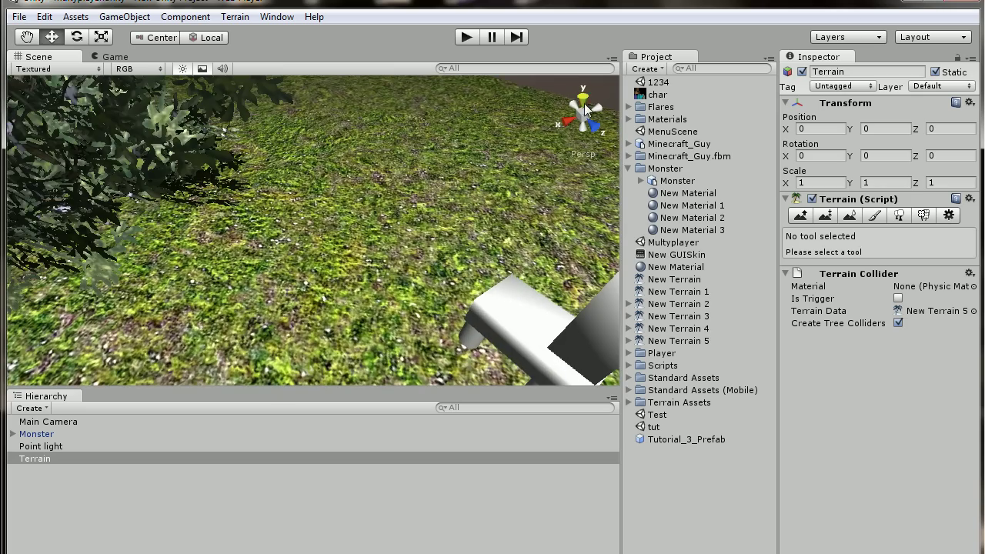
click(26, 37)
drag(443, 270, 361, 311)
click(446, 539)
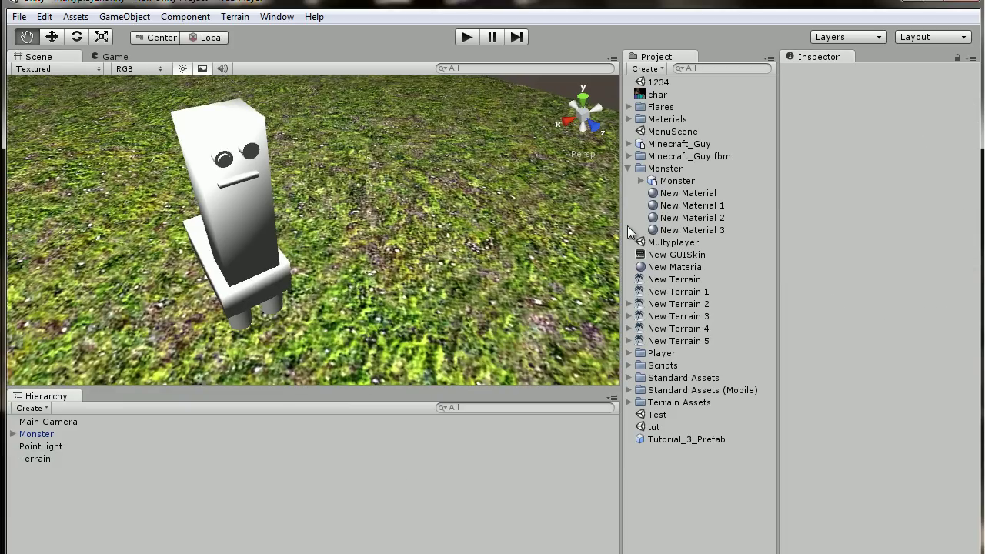
click(640, 181)
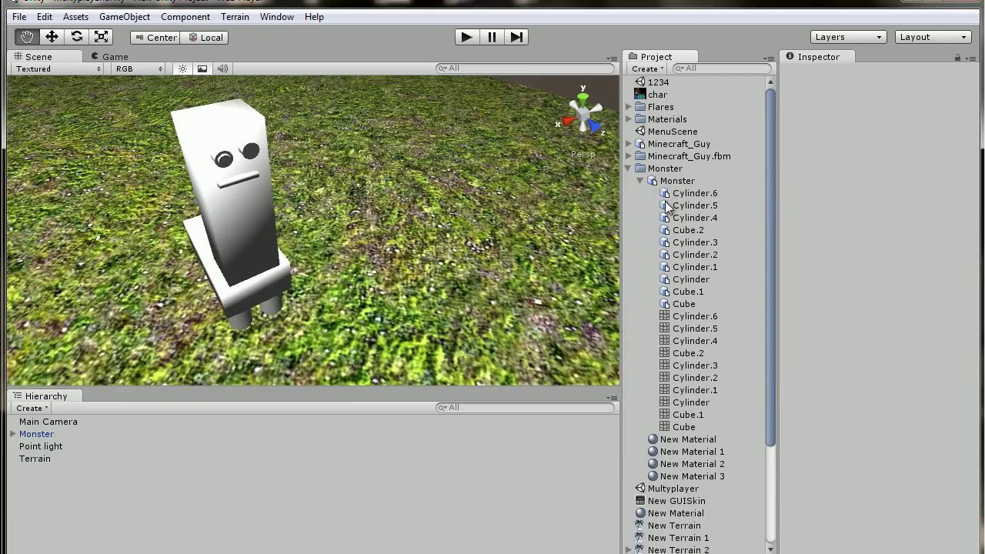
click(688, 194)
scroll(859, 283, down, 5)
scroll(859, 283, up, 4)
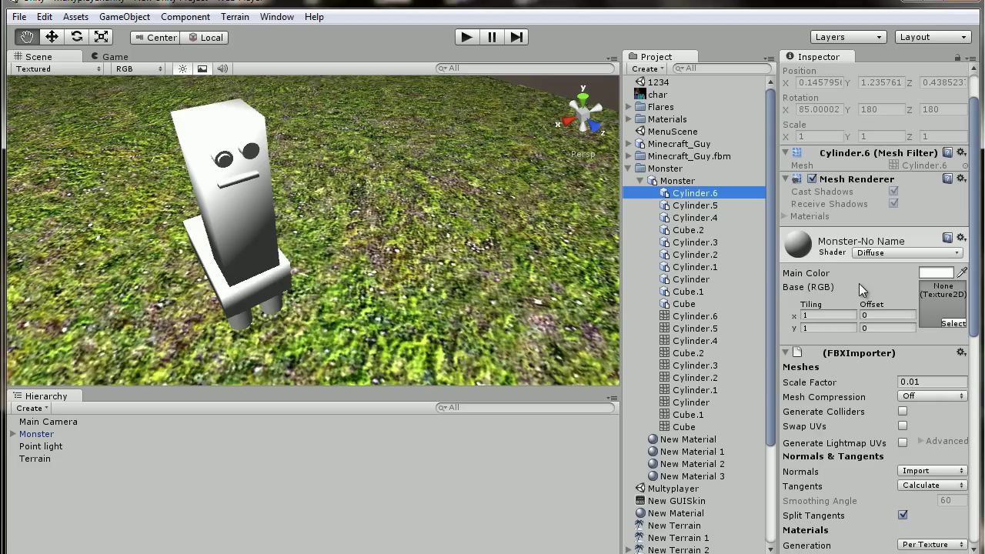
click(669, 183)
click(51, 39)
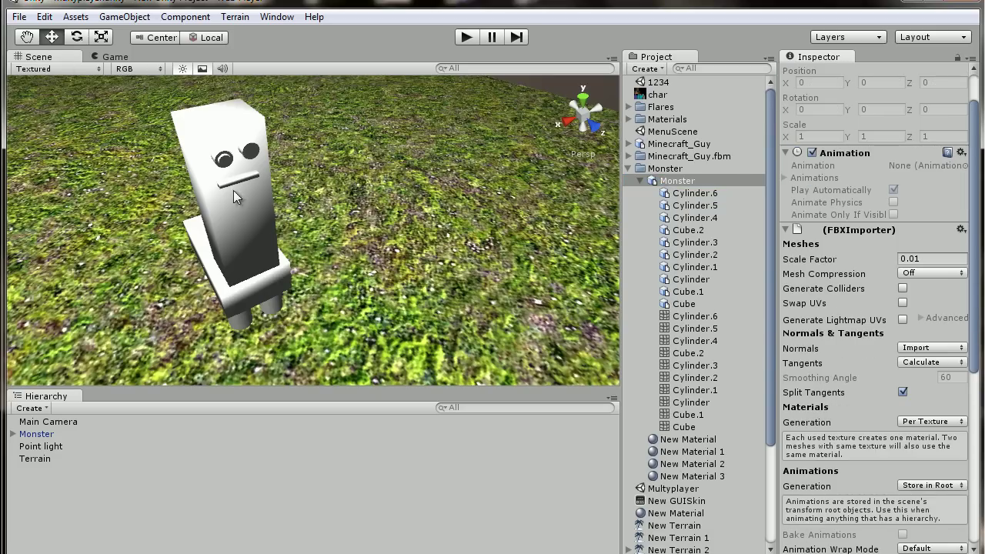
- Collapse the Monster model's contents and raise the Monster in the scene to a Y position of about 4.14
click(666, 183)
click(638, 182)
scroll(299, 201, down, 10)
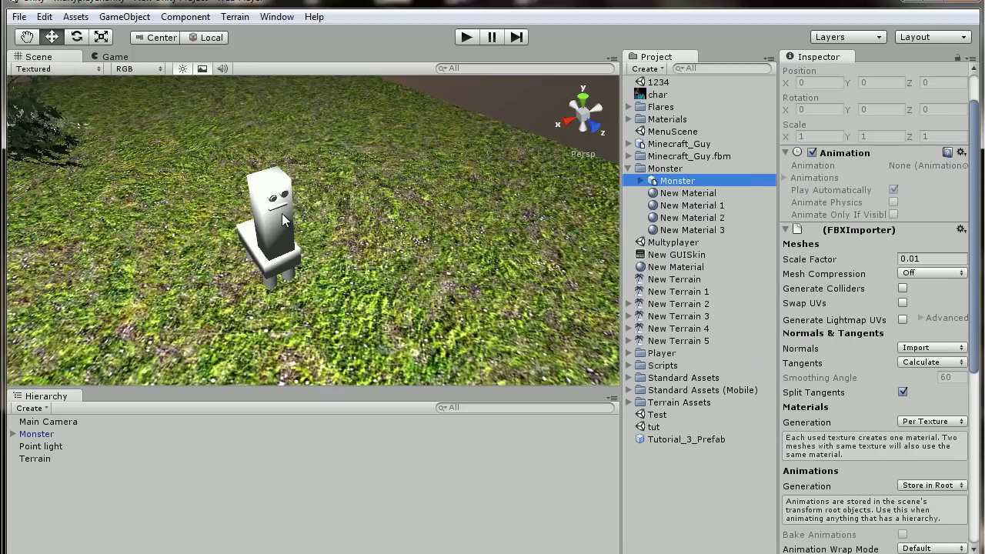
click(296, 225)
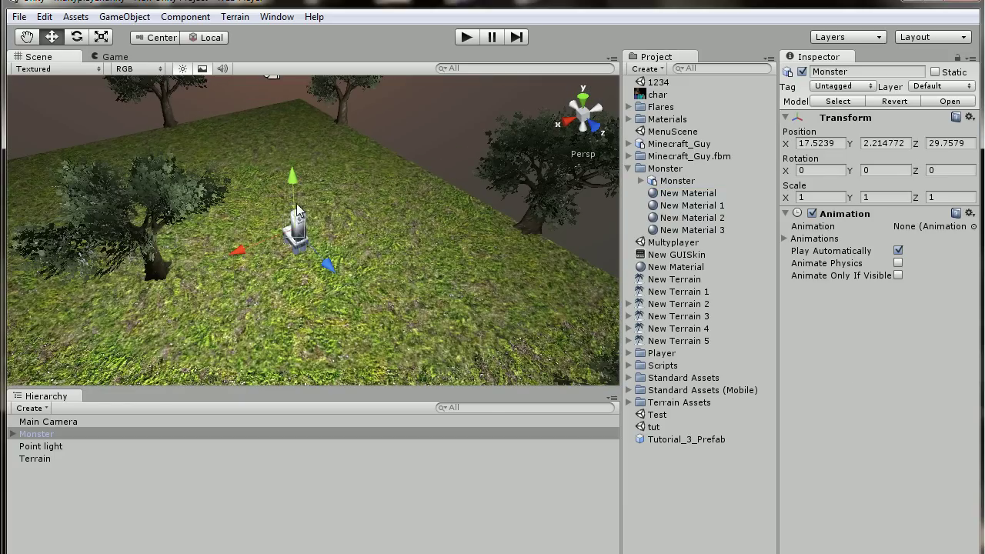
drag(297, 202, 296, 179)
scroll(308, 244, up, 10)
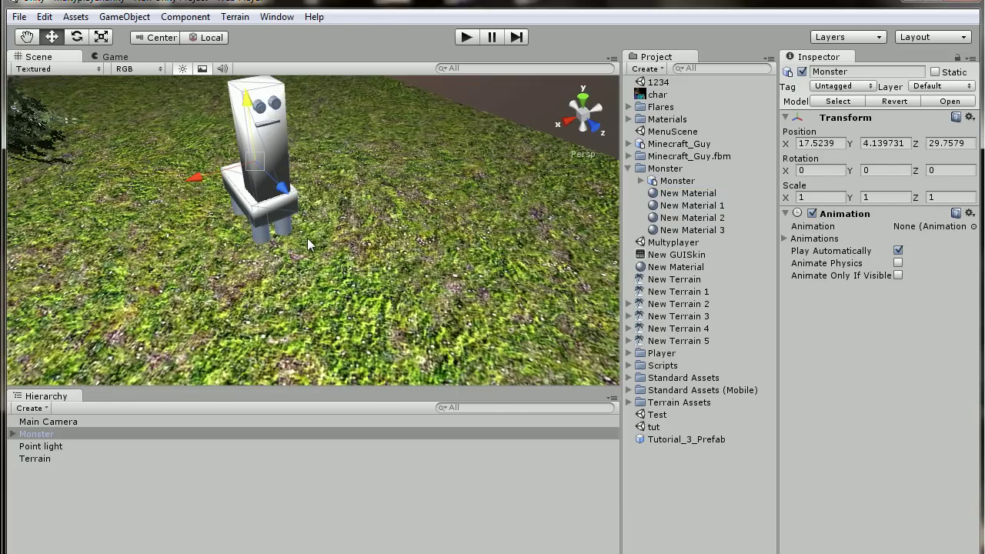
- Try to assign New Material to Cylinder.6 of the Monster model and look through its import settings
click(640, 181)
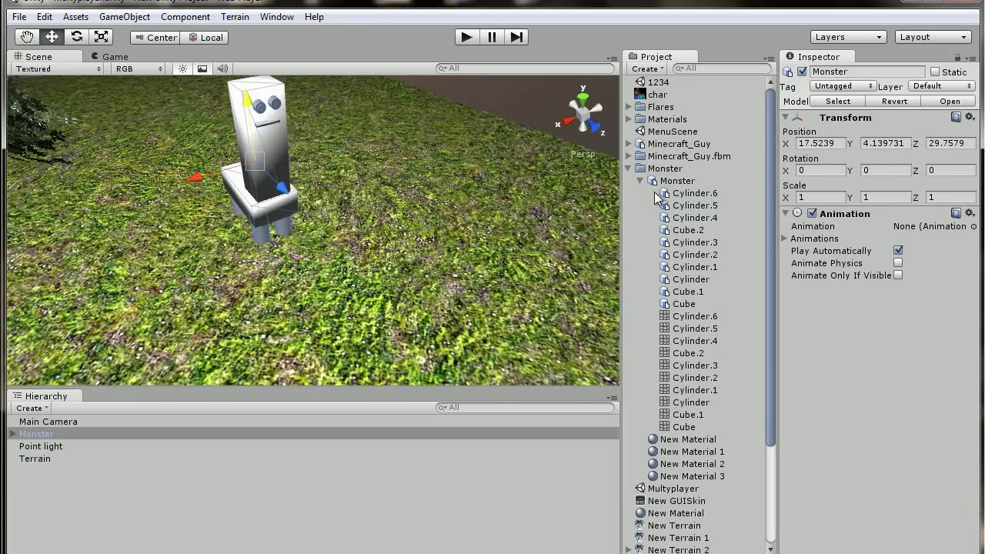
click(695, 193)
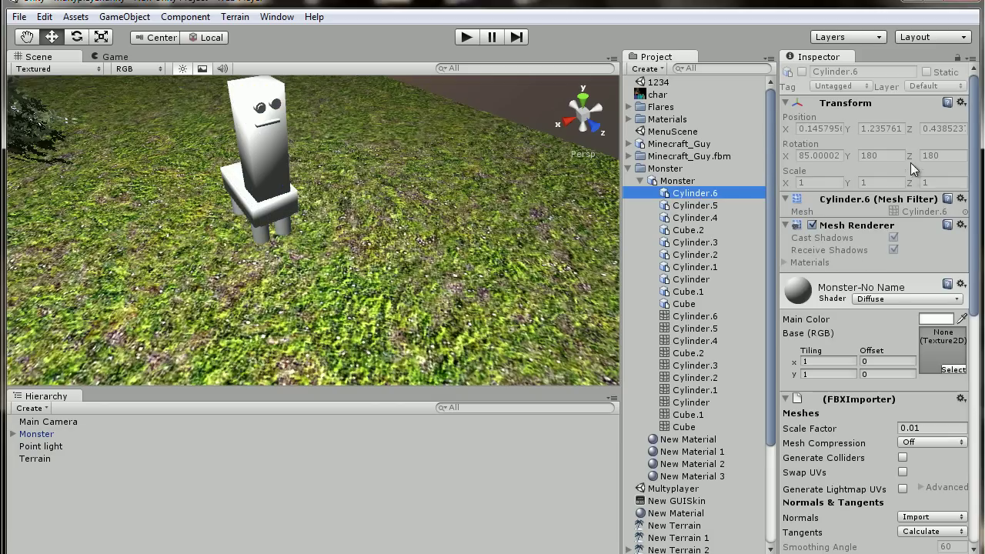
click(698, 204)
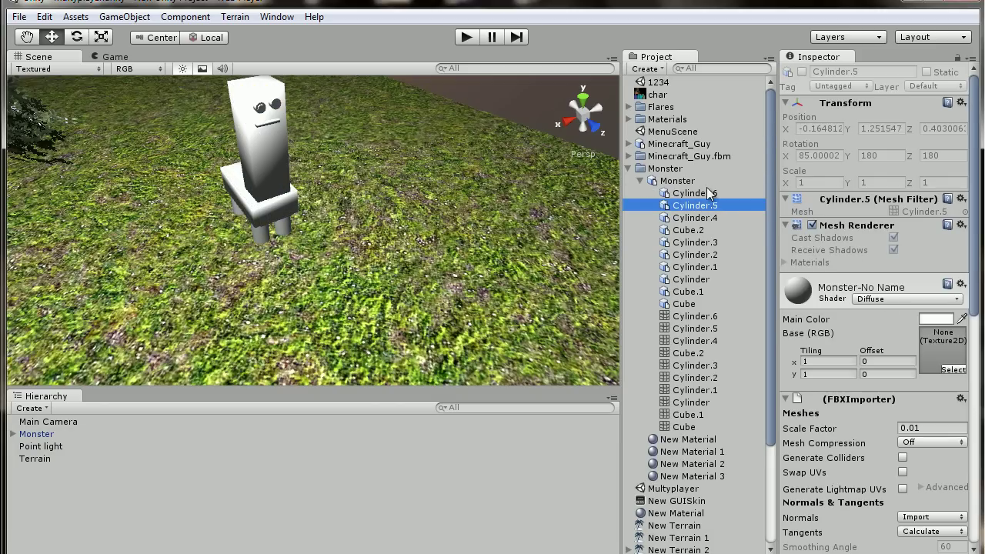
click(709, 191)
drag(685, 440, 873, 304)
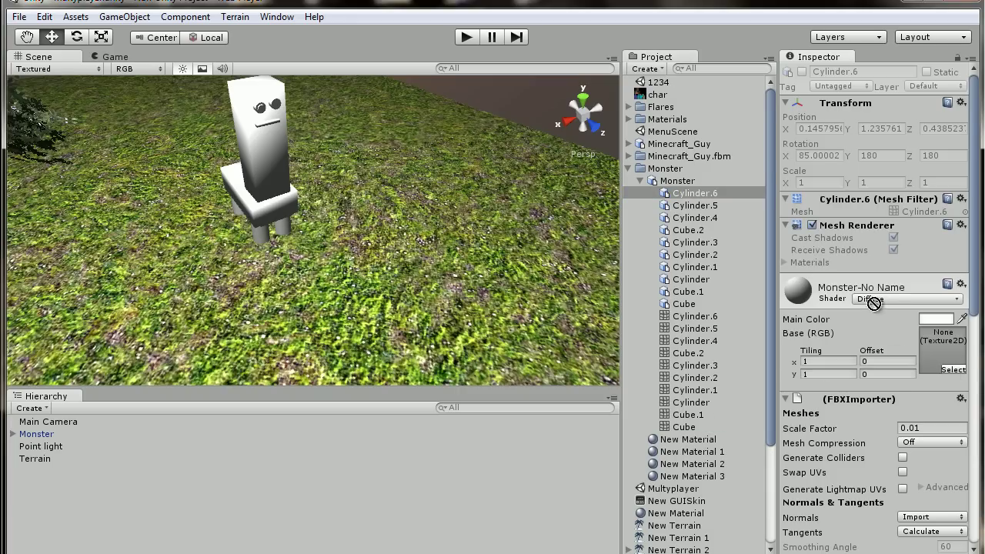
scroll(883, 397, down, 10)
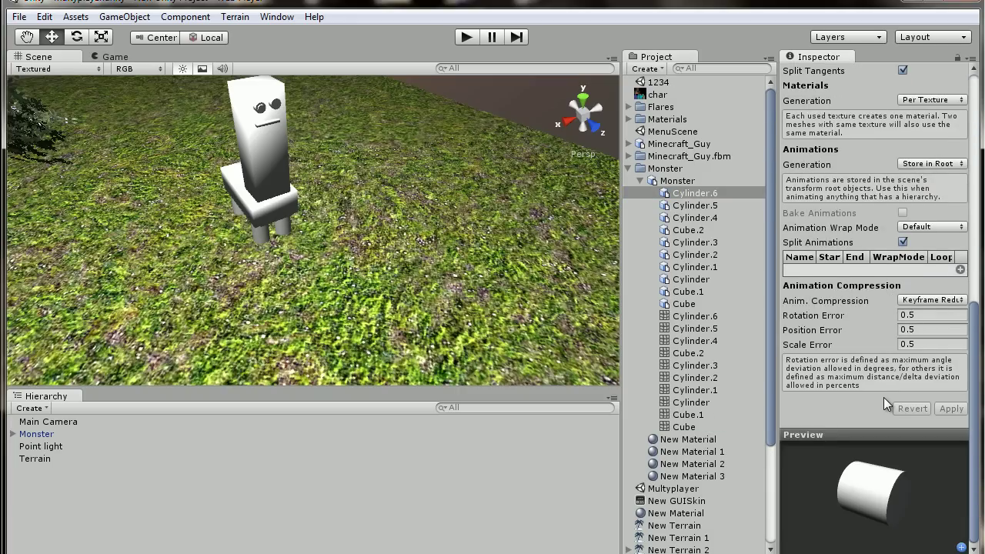
scroll(883, 397, up, 10)
scroll(871, 381, down, 12)
scroll(872, 386, up, 10)
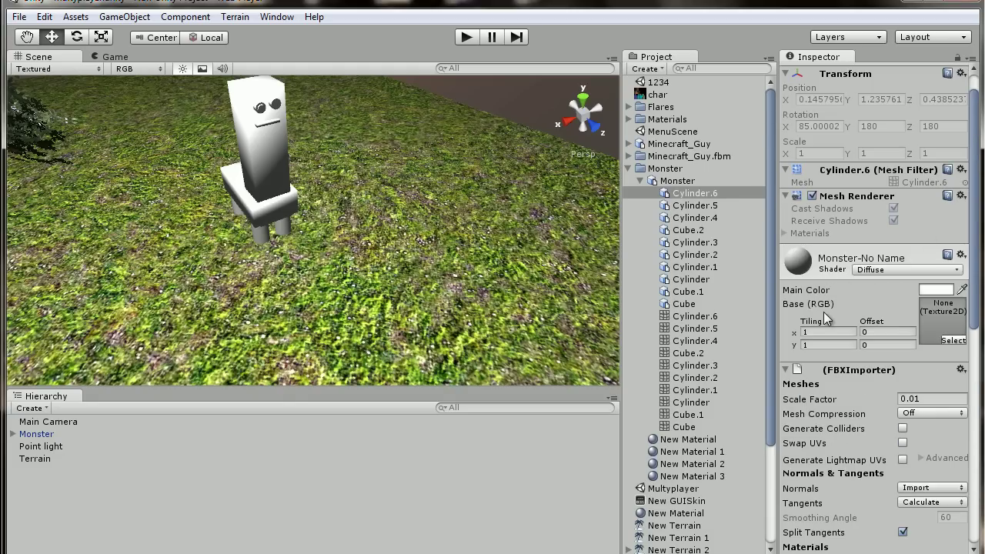
- Delete New Material, New Material 1, New Material 2 and New Material 3 from the Monster folder
click(703, 441)
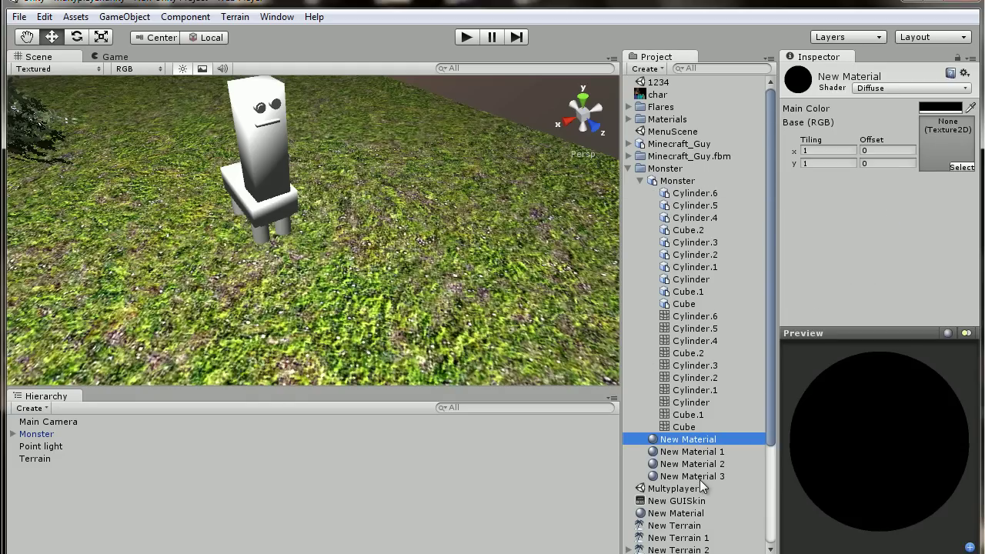
shift+click(698, 474)
key(Delete)
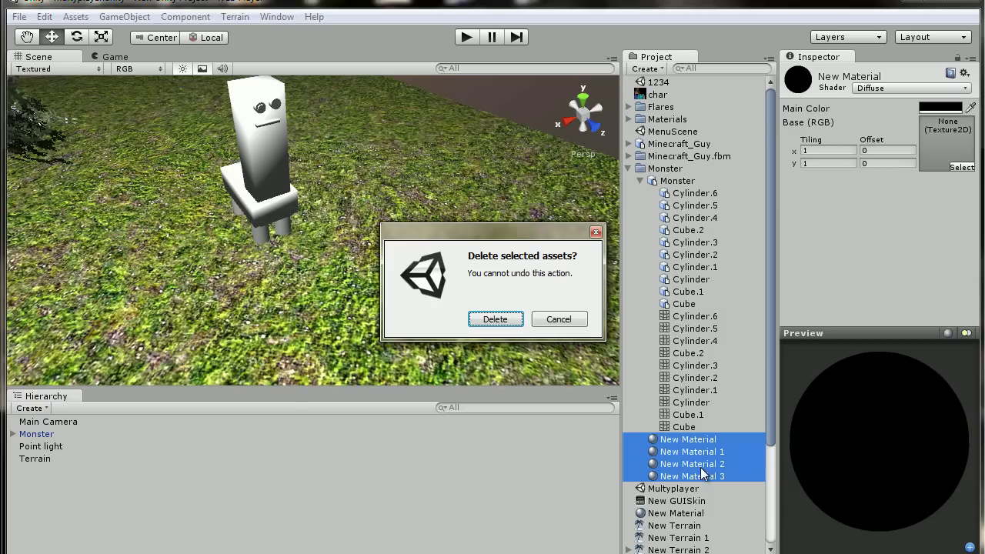
click(493, 320)
- Try out other shades for the main color of Cylinder.6's Monster-No Name material
click(683, 195)
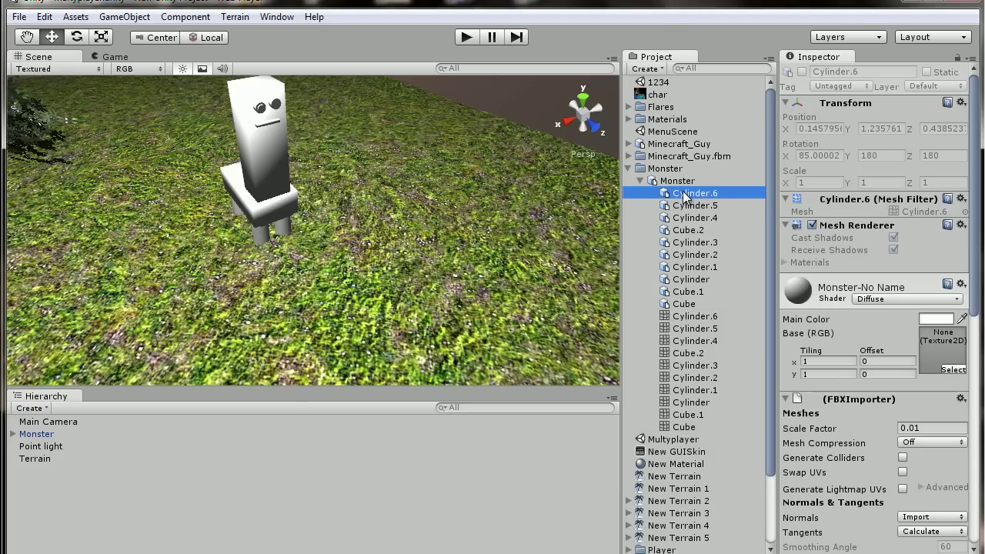
click(936, 319)
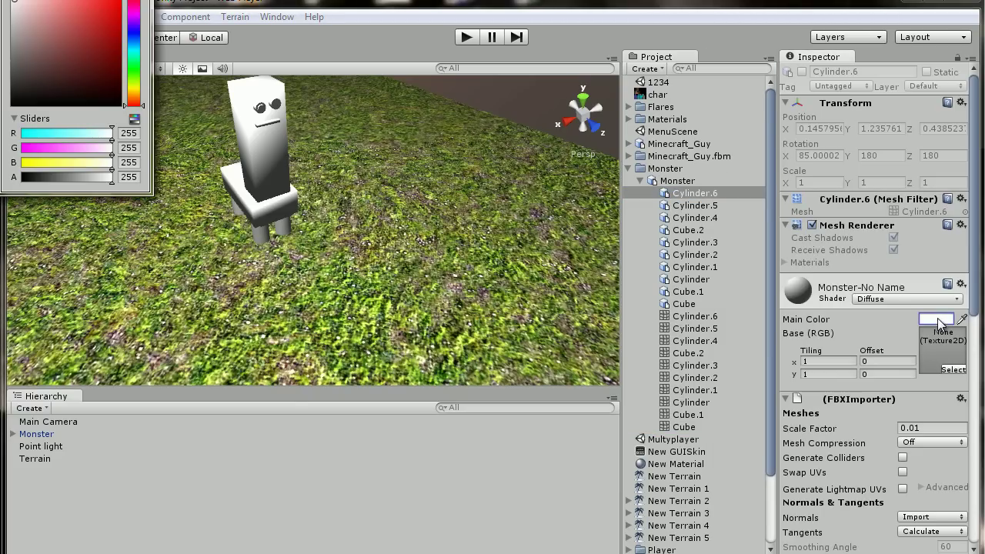
mouse_move(103, 26)
mouse_down()
mouse_move(83, 68)
mouse_move(126, 84)
mouse_move(38, 8)
mouse_move(15, 5)
mouse_up()
click(315, 0)
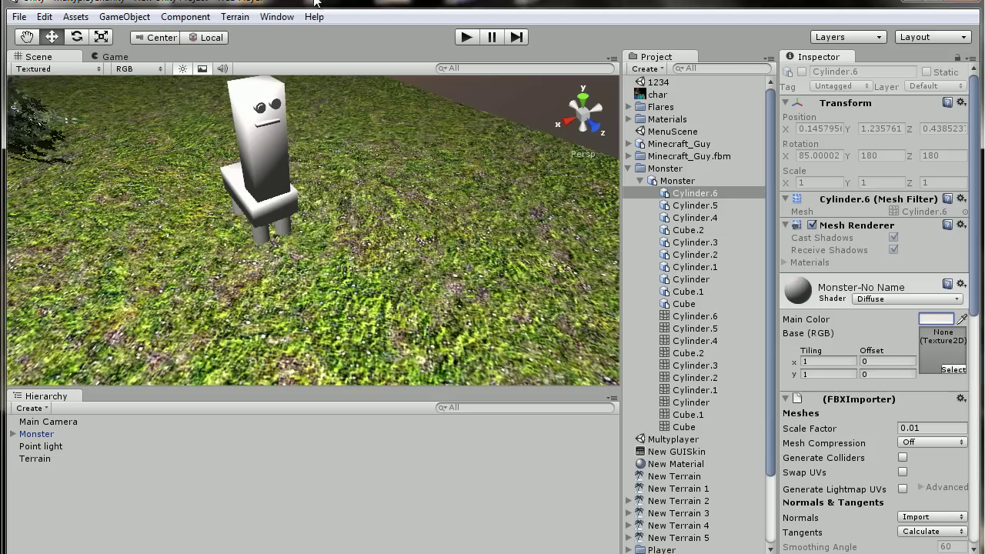
- Undo the recent changes back through the Monster's upward move and reapply them
click(26, 36)
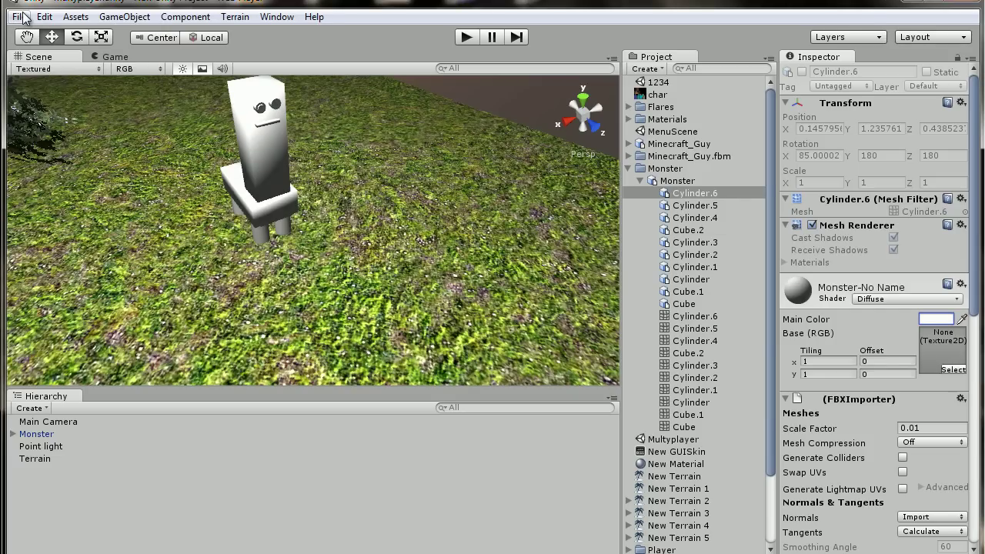
click(710, 308)
key(ctrl+z)
key(ctrl+z)
key(ctrl+z)
key(ctrl+z)
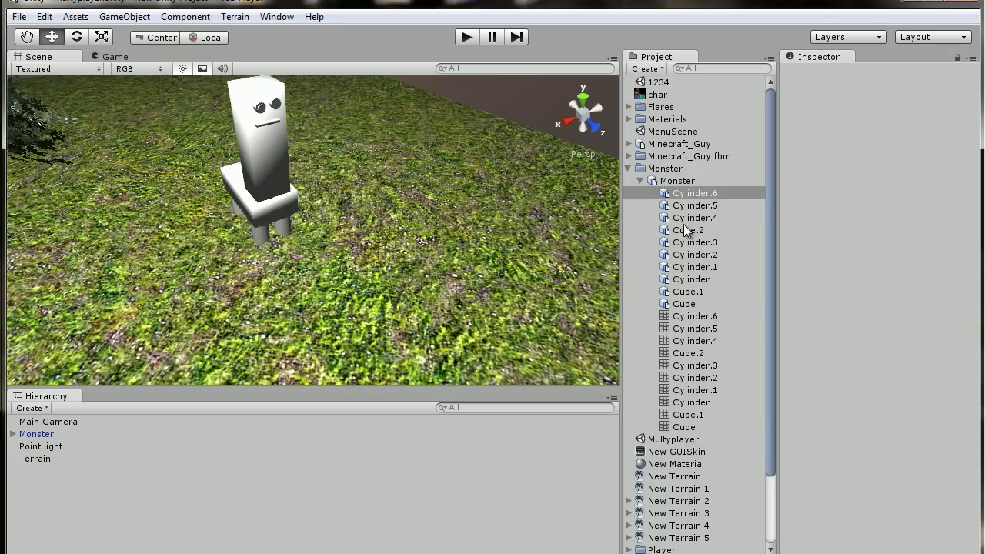
key(ctrl+z)
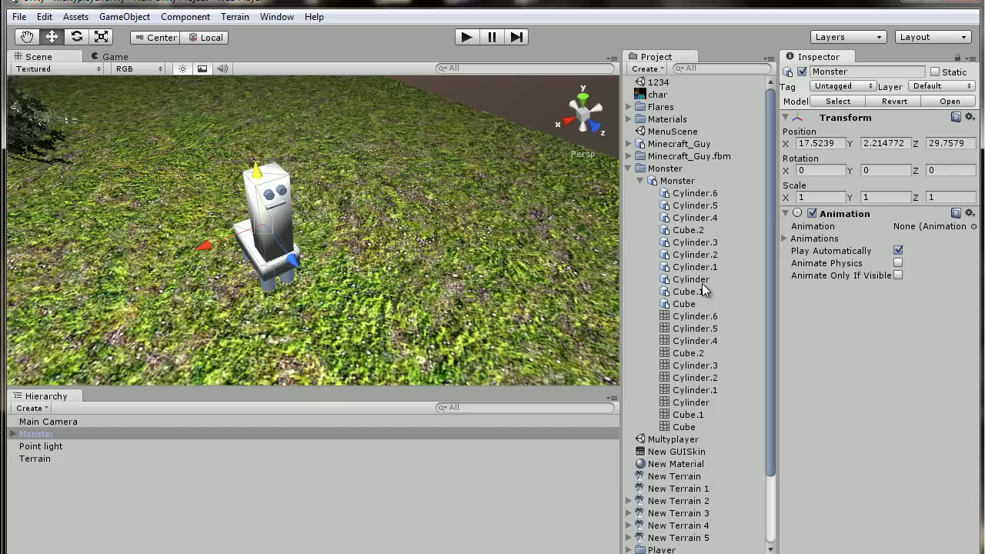
key(ctrl+z)
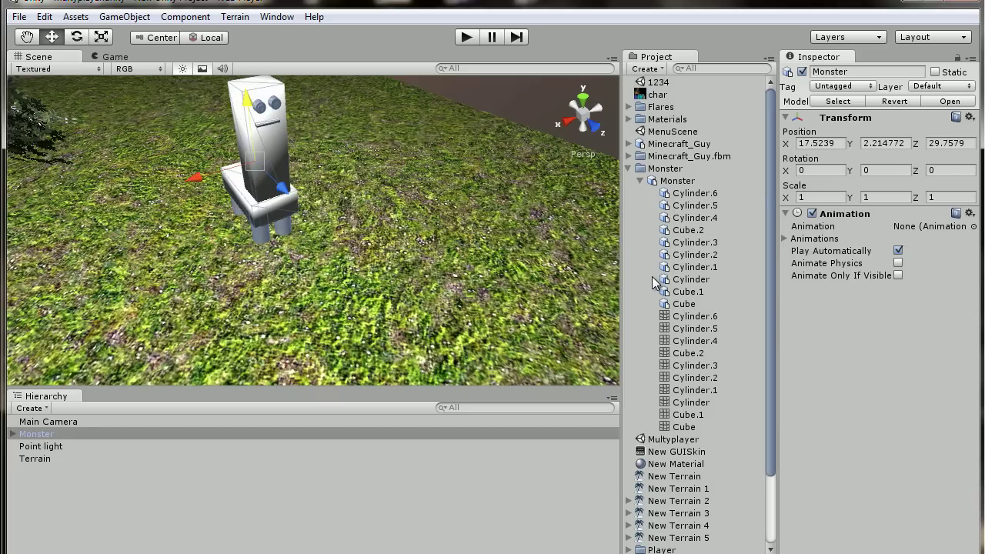
key(ctrl+z)
click(53, 18)
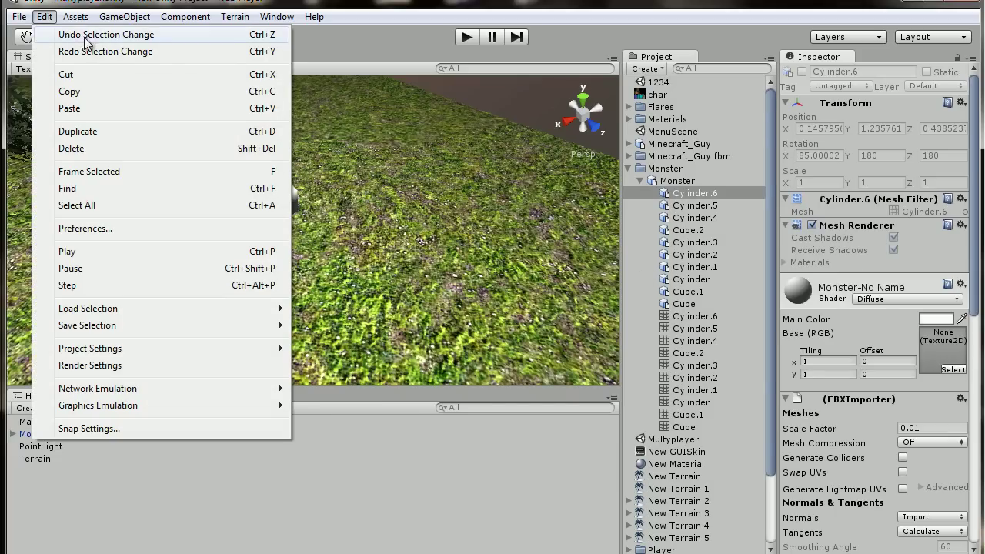
click(776, 6)
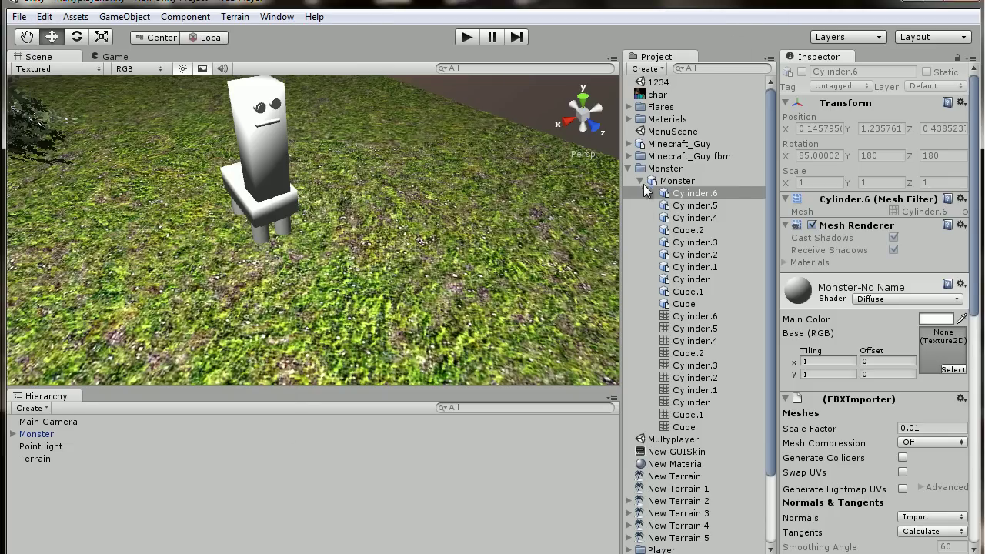
- Set the main color of the Monster-No Name material on Cylinder.6 to dark gray (RGB 88, 83, 83)
click(641, 180)
click(642, 181)
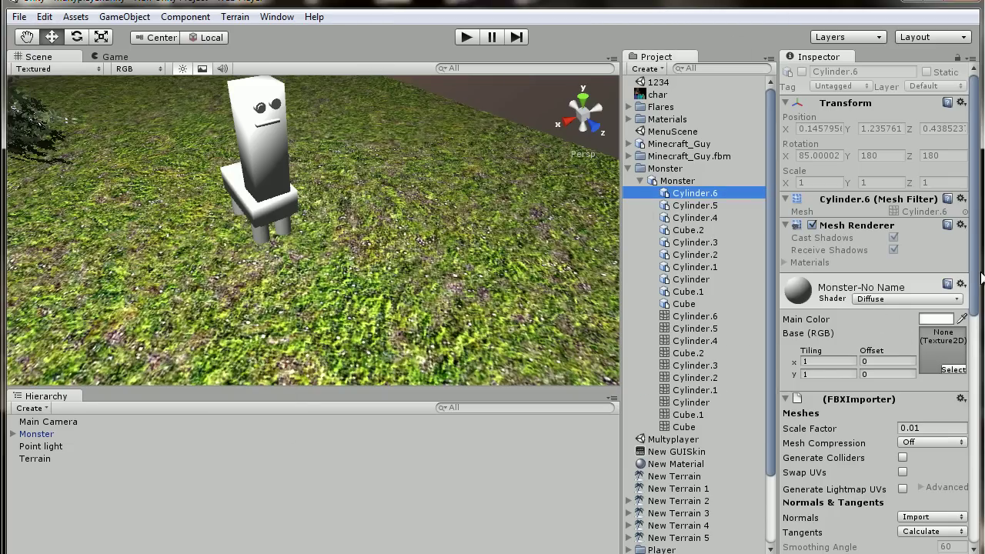
drag(980, 269, 981, 229)
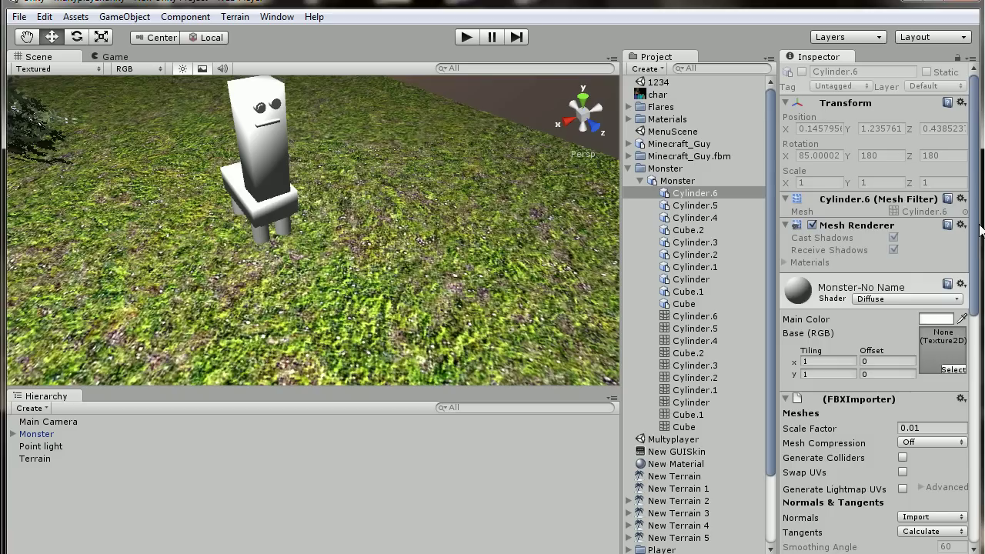
click(691, 218)
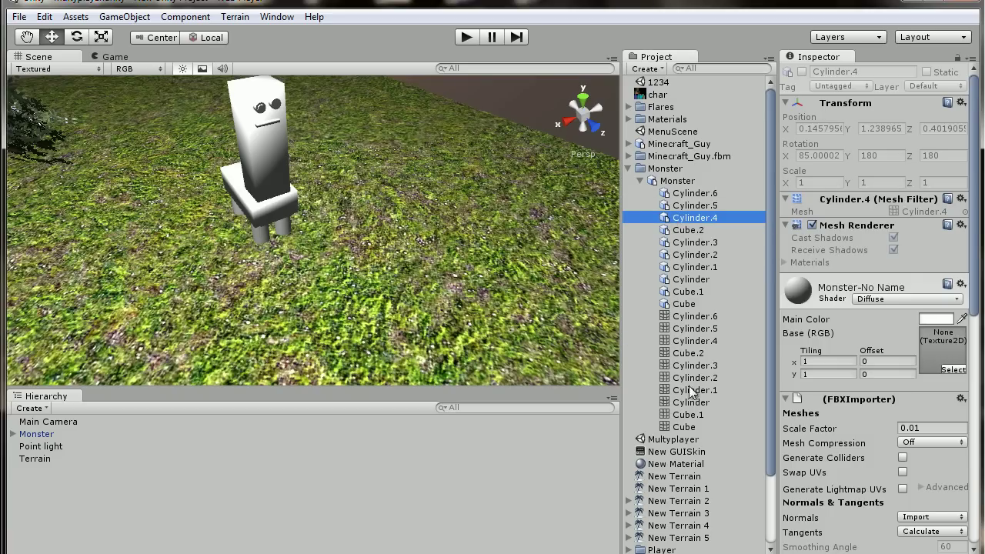
click(695, 193)
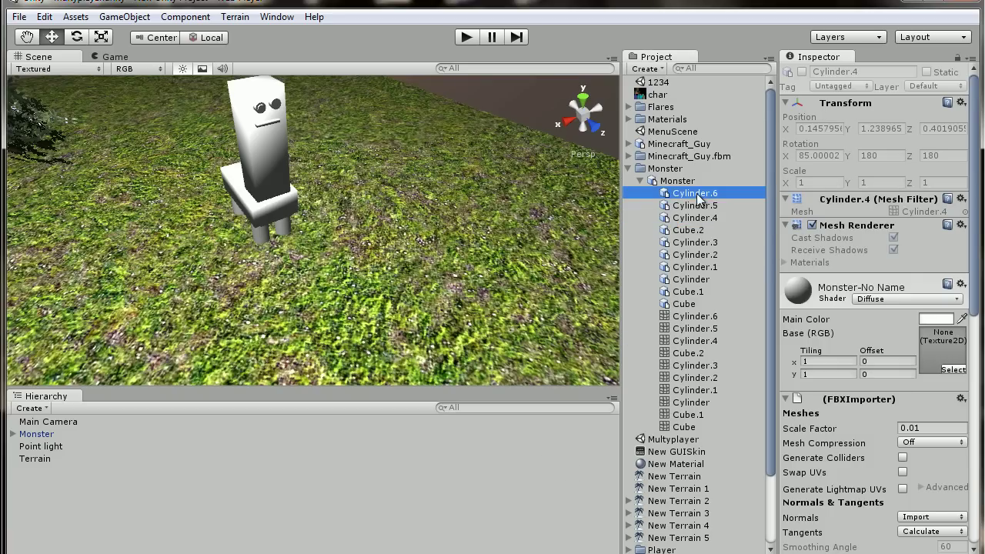
click(936, 318)
drag(61, 33, 121, 3)
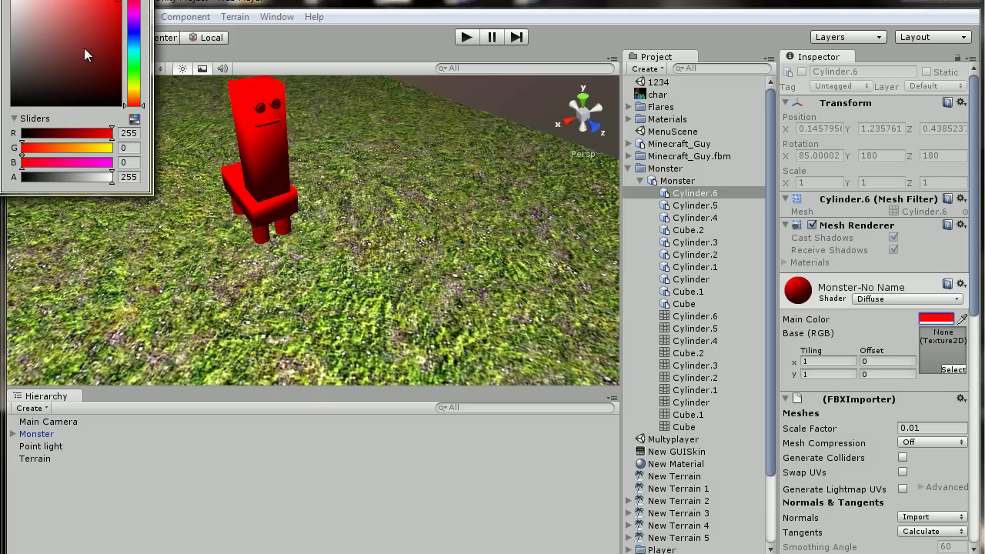
drag(83, 49, 20, 67)
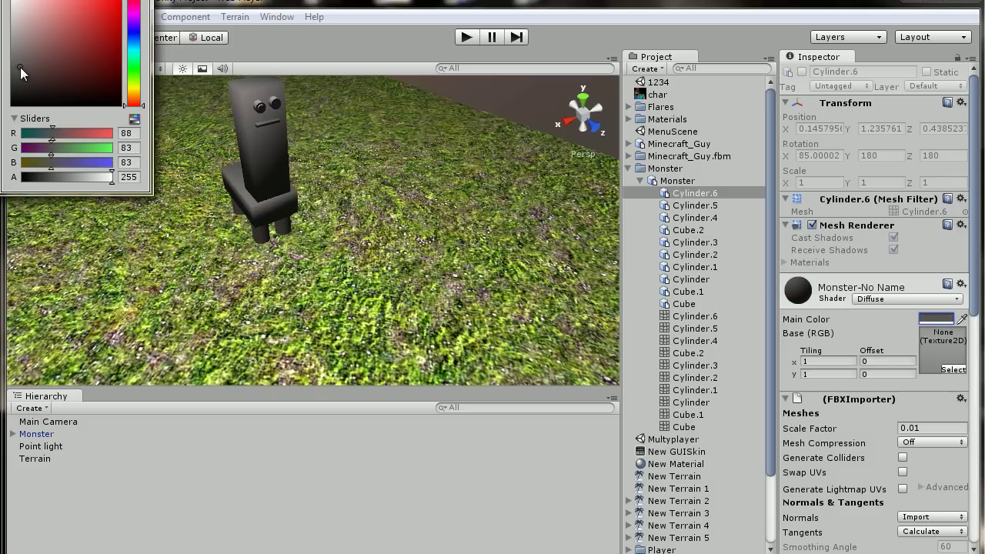
click(139, 1)
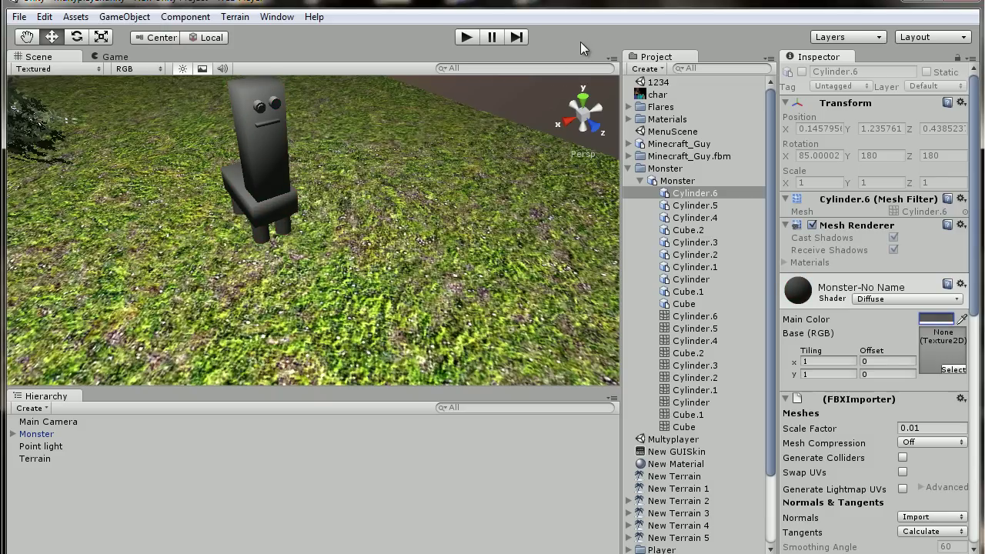
- Collapse the Monster model and its folder, and examine the recolored Monster on the terrain from far and near
scroll(301, 225, down, 5)
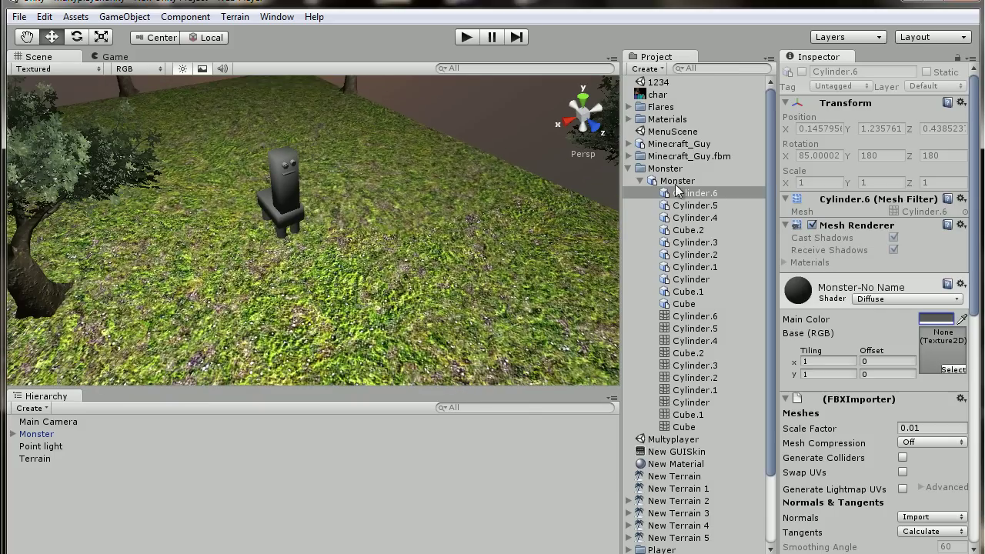
click(641, 180)
click(669, 181)
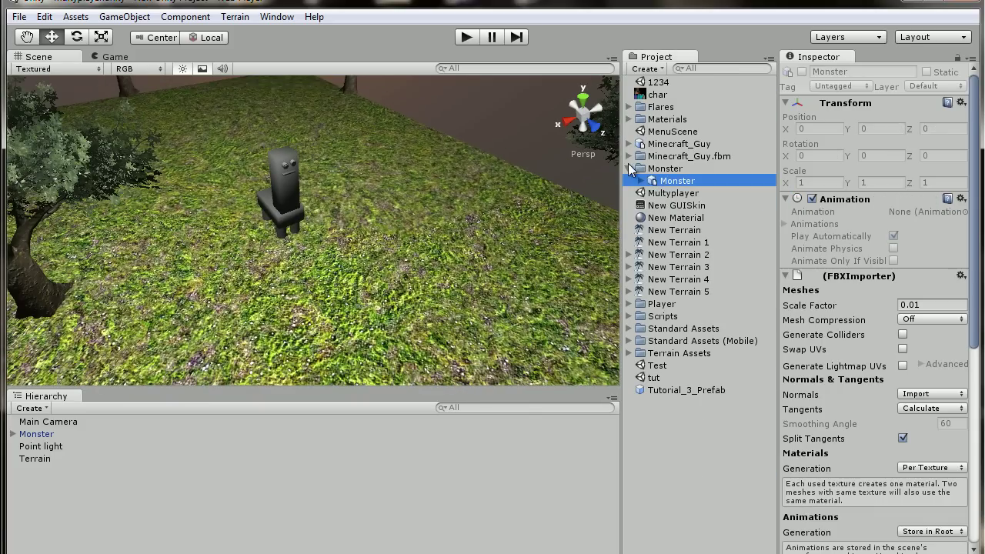
click(628, 168)
scroll(367, 192, down, 8)
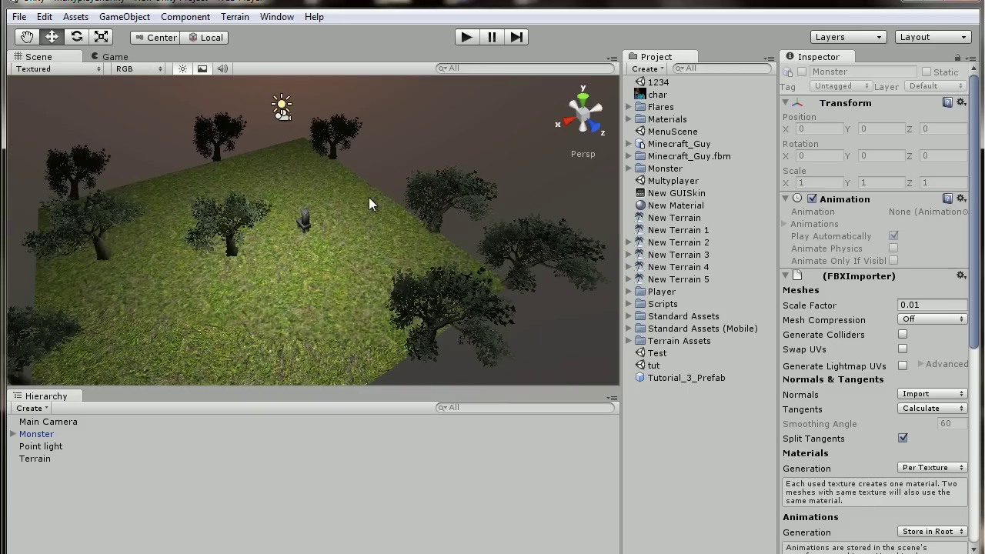
scroll(351, 193, down, 8)
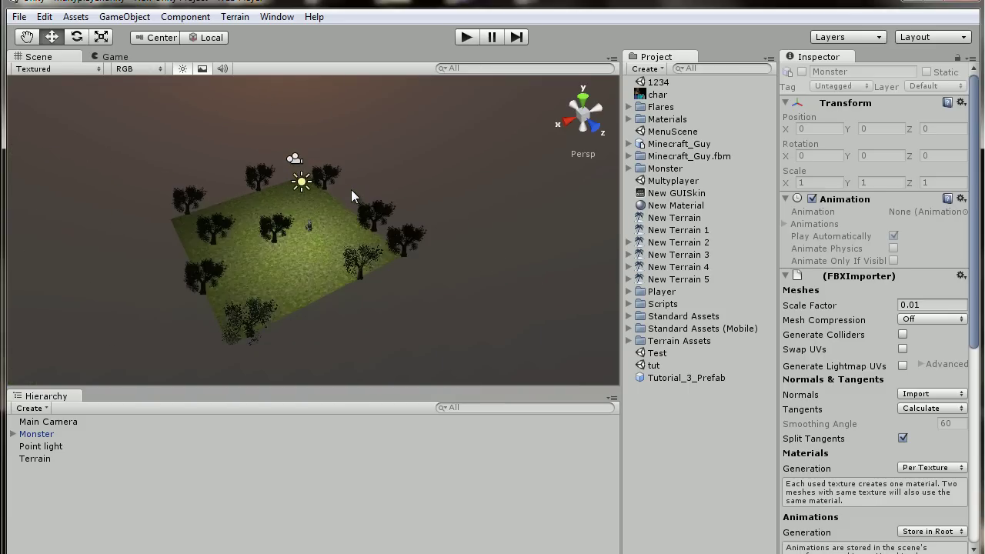
scroll(351, 187, up, 10)
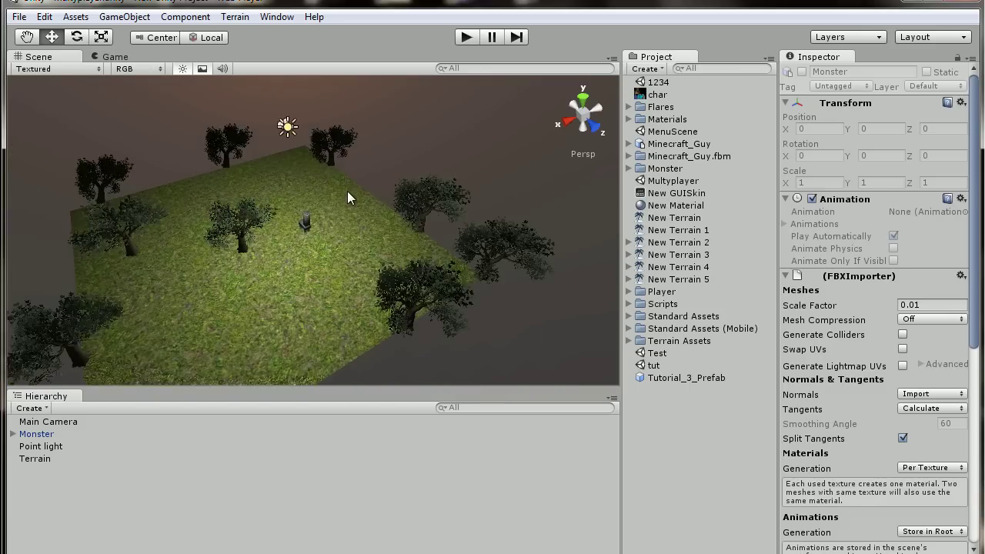
scroll(347, 190, up, 4)
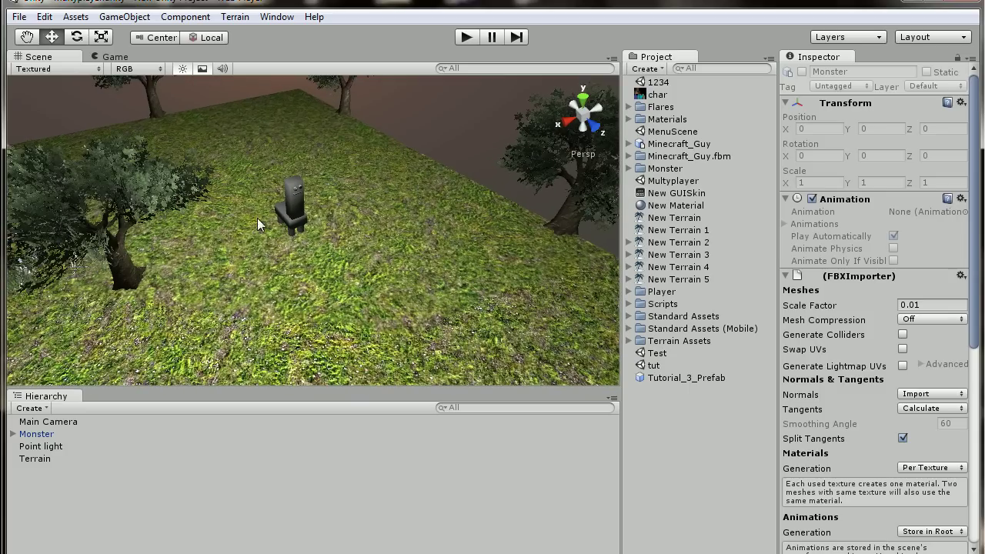